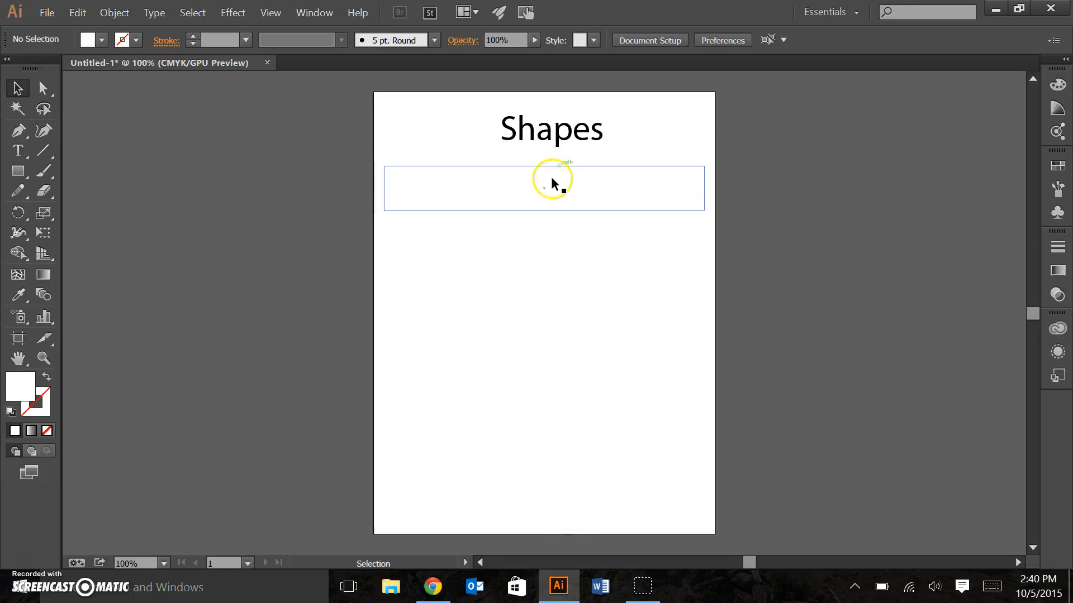
# Delete the white rectangles below "Shapes" that cover the topic names from Groups down to Pathfinder.
pyautogui.click(549, 182)
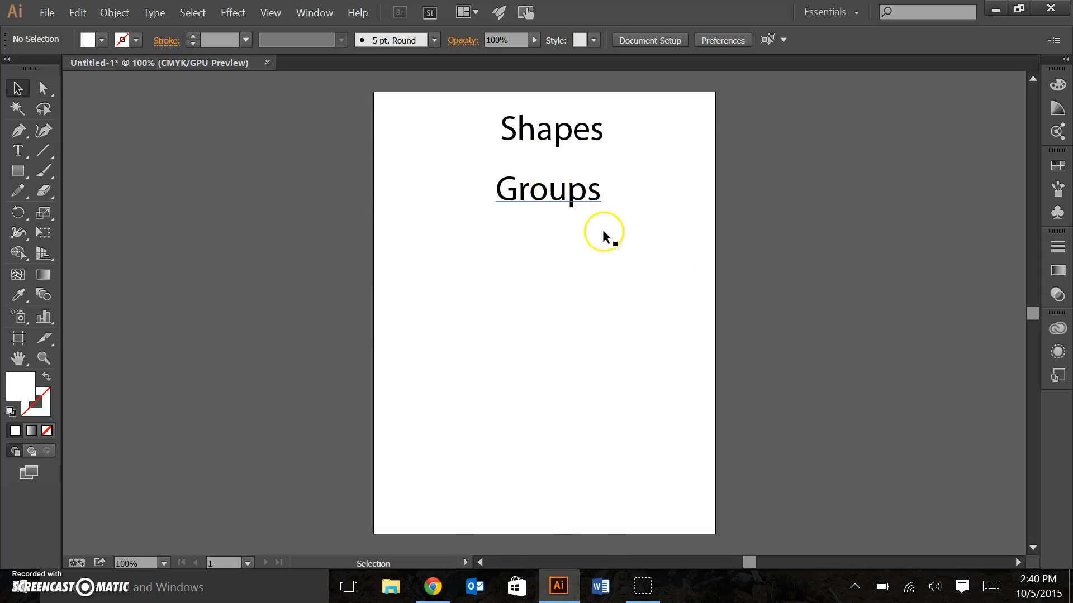
pyautogui.click(564, 246)
pyautogui.press('Delete')
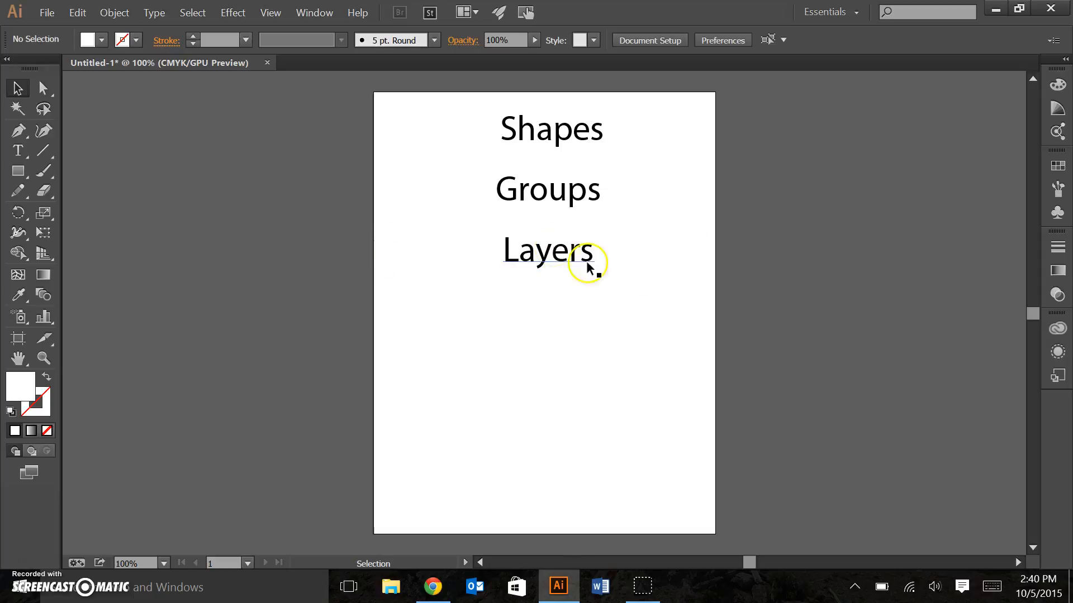
pyautogui.click(545, 302)
pyautogui.press('Delete')
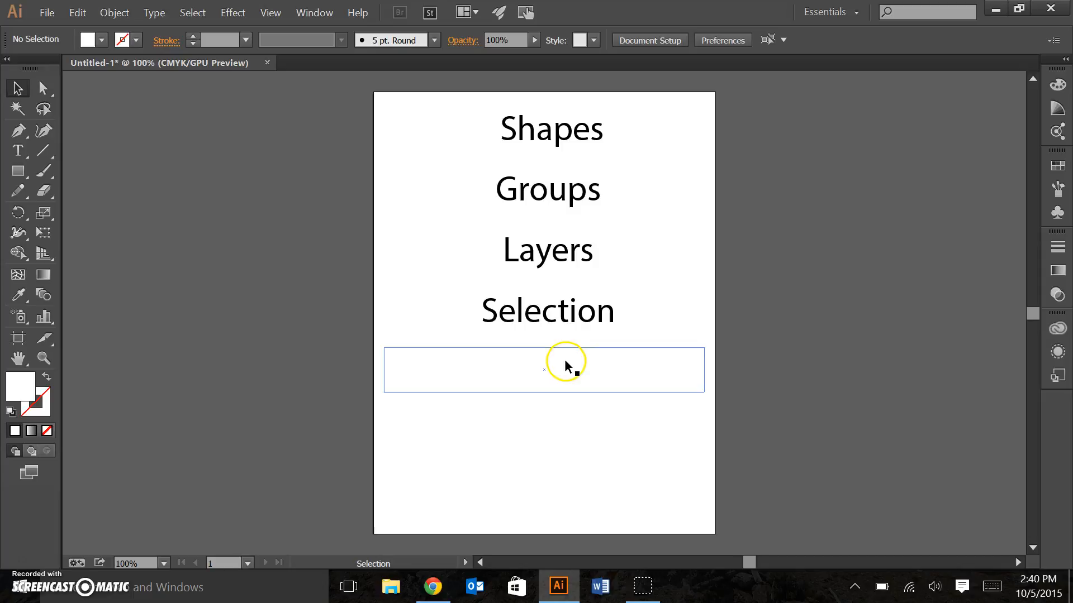
pyautogui.click(567, 366)
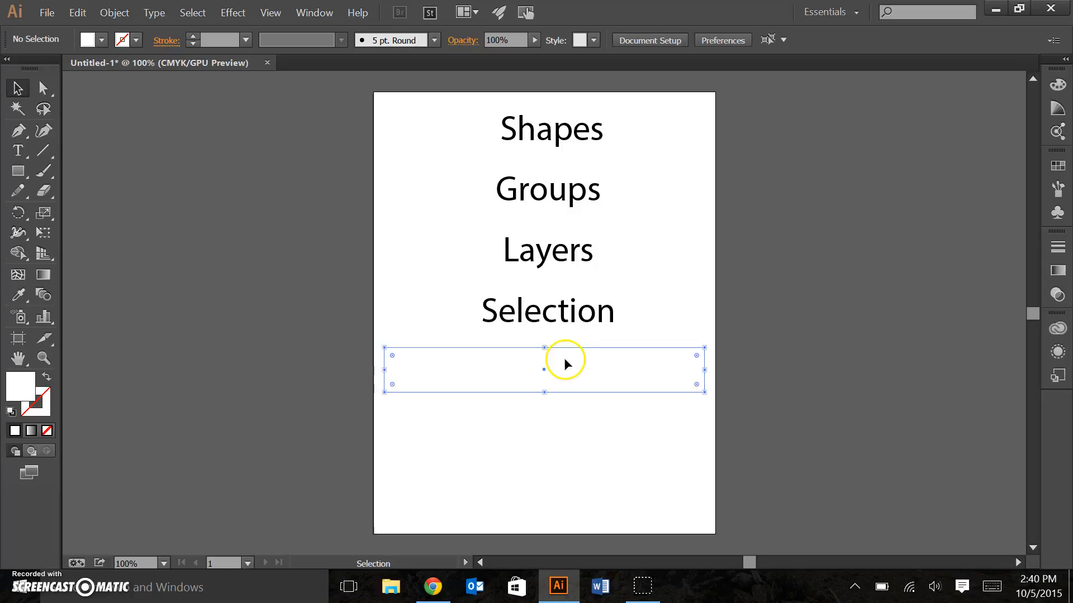
pyautogui.press('Delete')
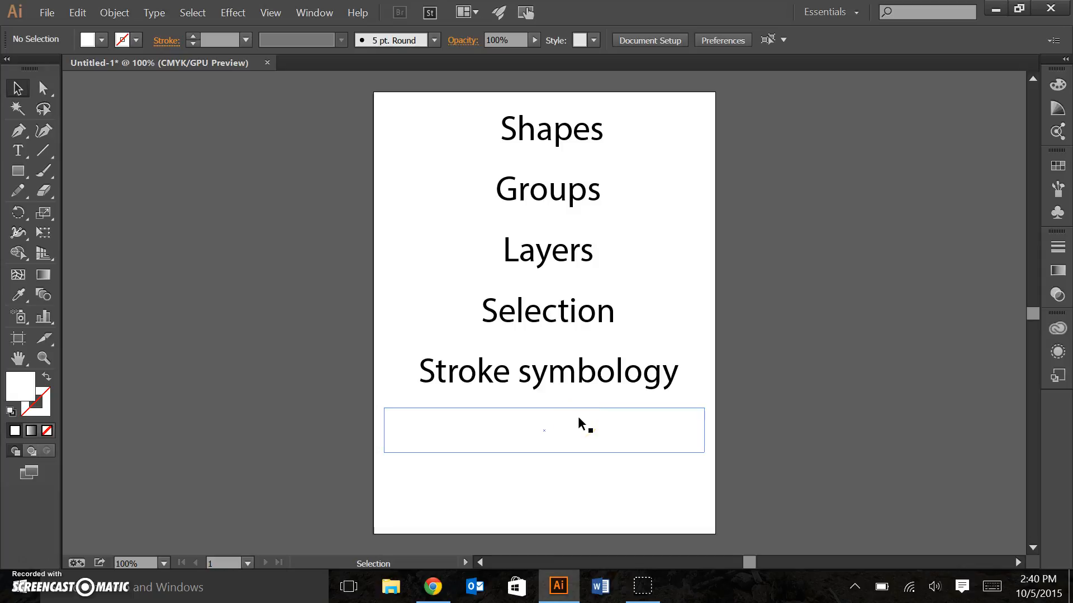
pyautogui.click(571, 417)
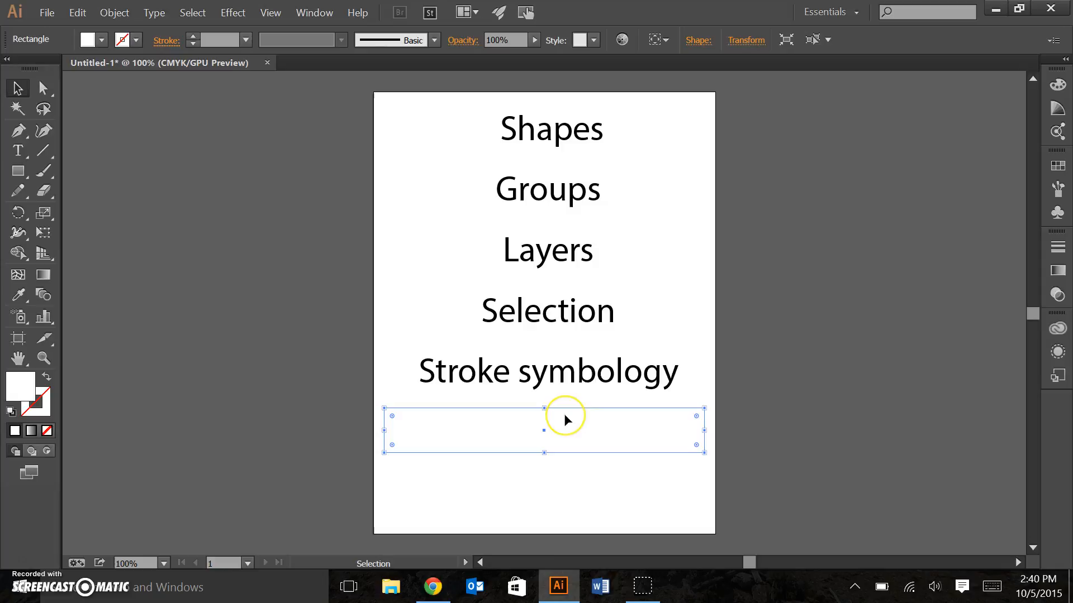
pyautogui.press('Delete')
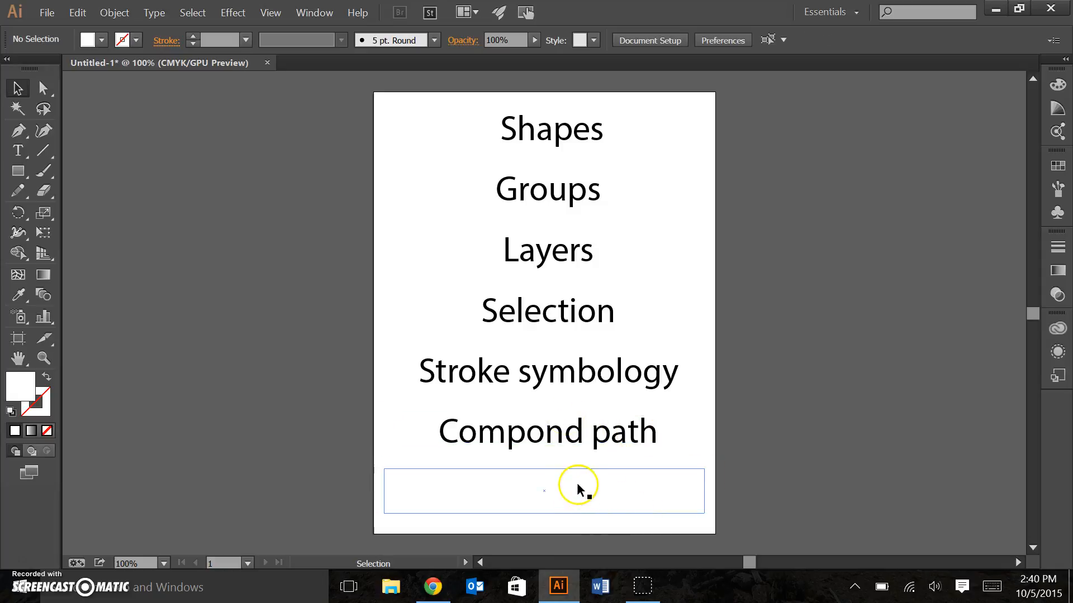
pyautogui.click(579, 486)
pyautogui.press('Delete')
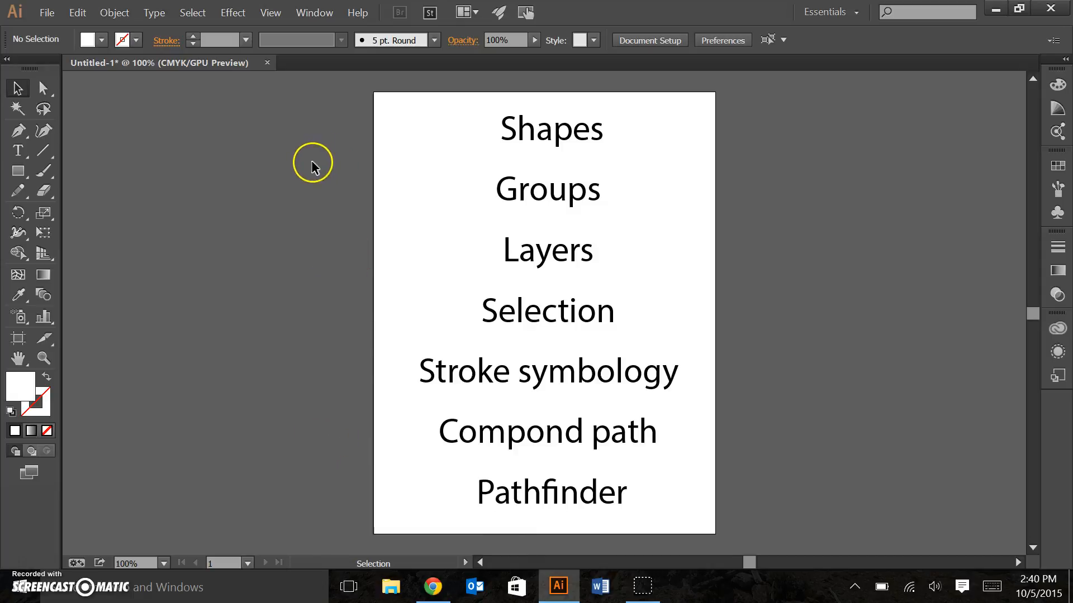
# Close the Untitled-1 document without saving and start a new document named "class test".
pyautogui.click(268, 64)
pyautogui.click(620, 315)
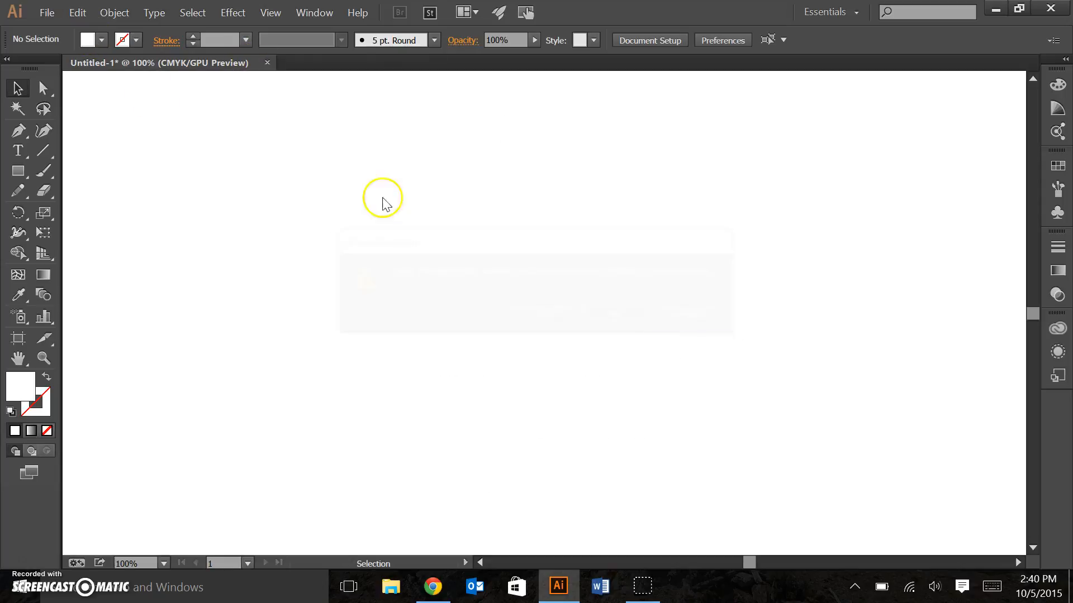
pyautogui.click(50, 14)
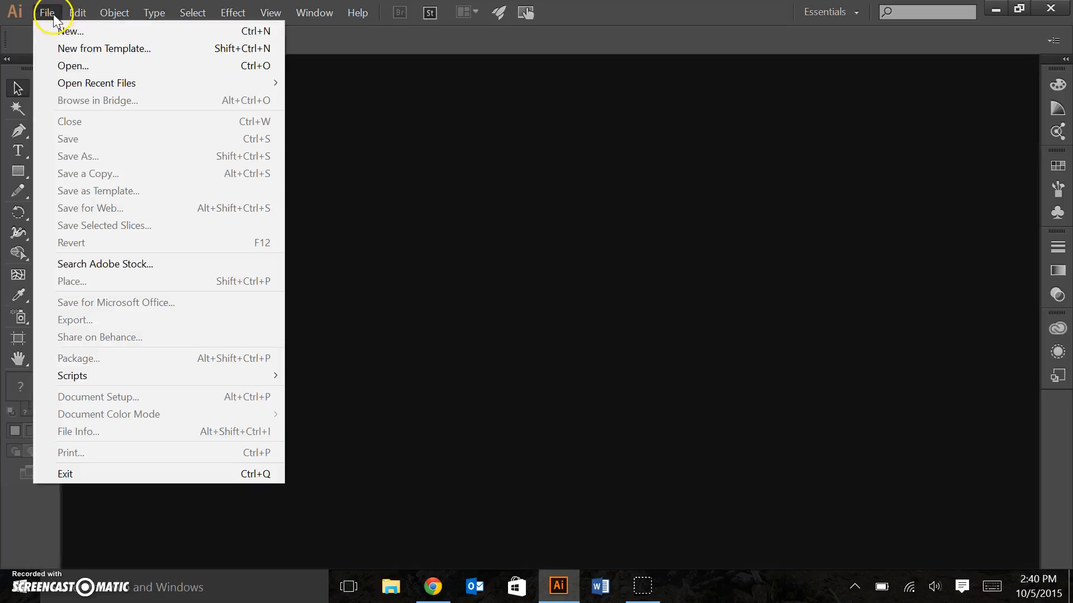
pyautogui.click(78, 31)
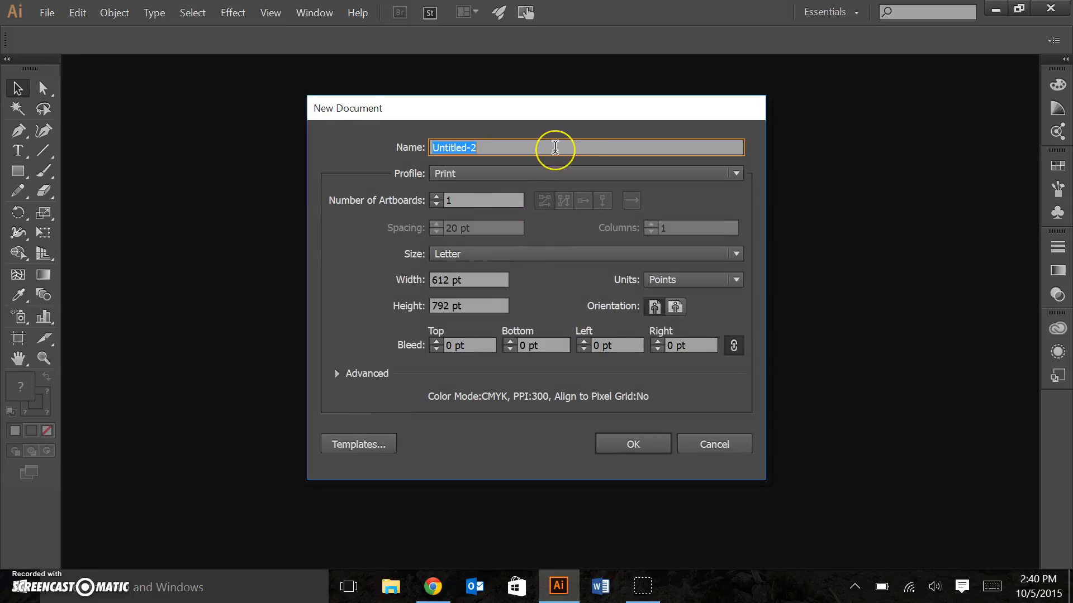
pyautogui.write('test')
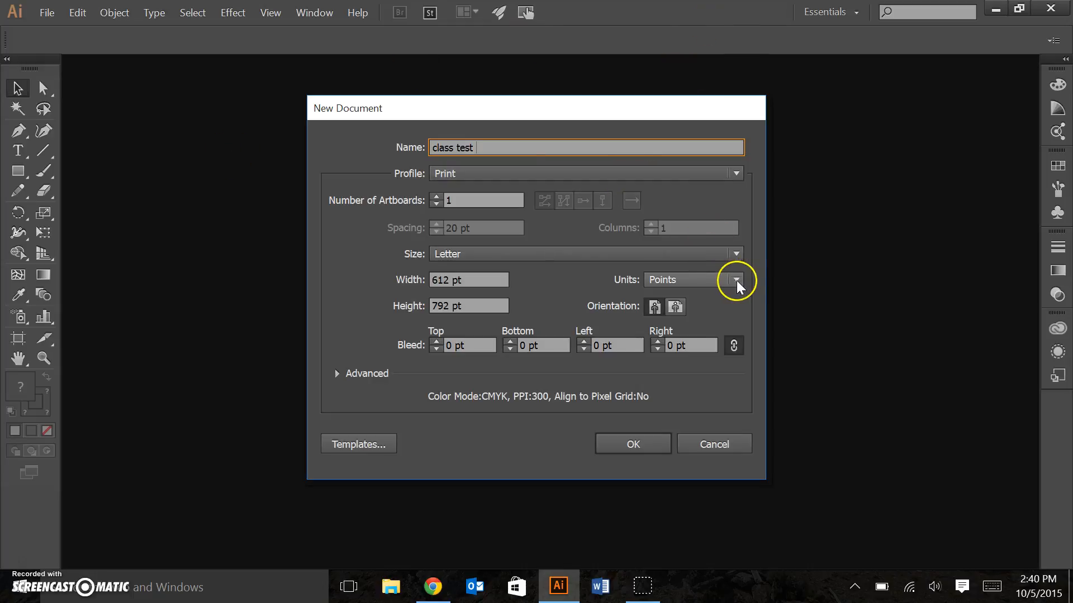
# Set the new document's units to centimeters and its orientation to landscape, and create it.
pyautogui.click(736, 280)
pyautogui.click(713, 365)
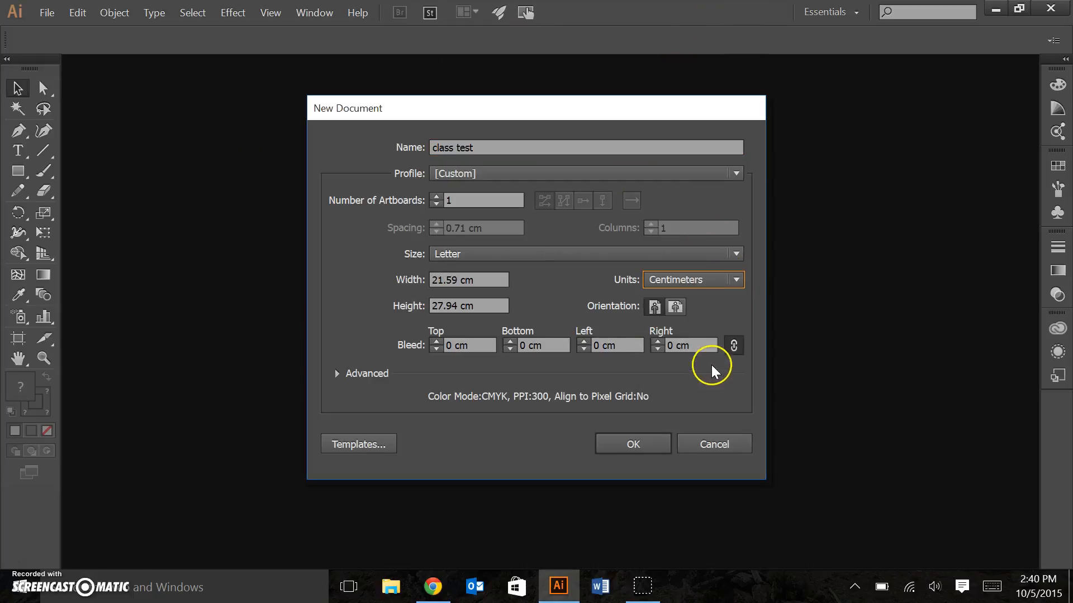
pyautogui.click(676, 307)
pyautogui.click(646, 443)
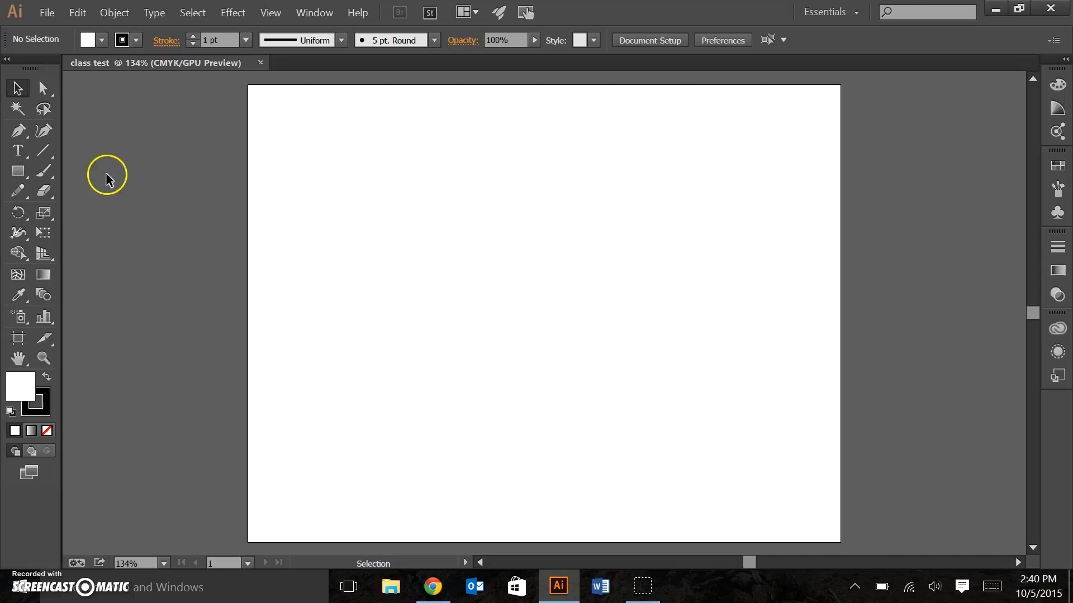
# Draw a wide rectangle in the upper left of the artboard and a hexagon to its right.
pyautogui.click(18, 171)
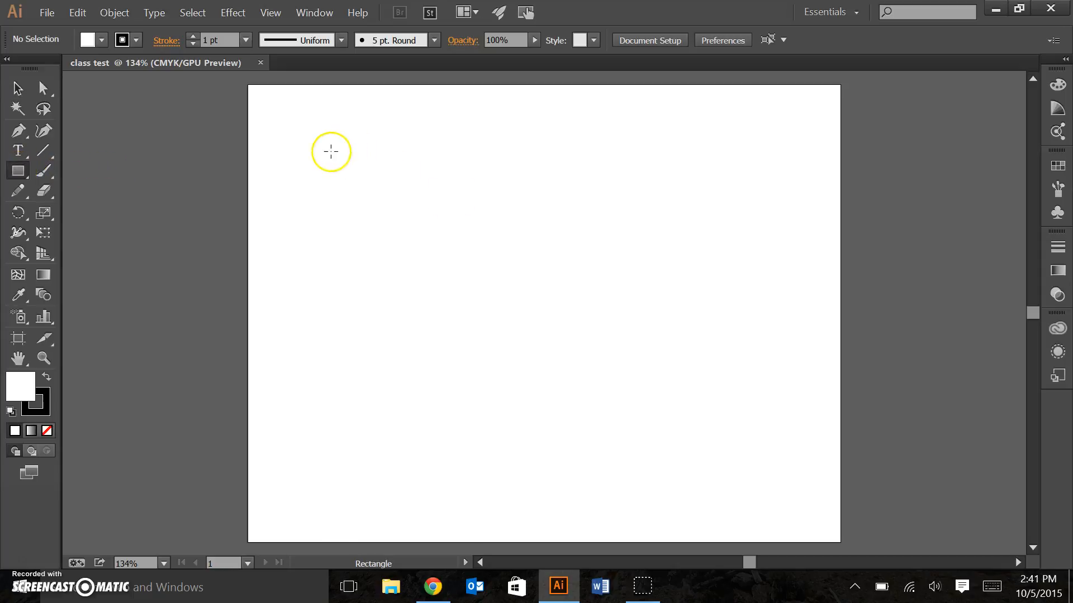
pyautogui.moveTo(317, 146); pyautogui.dragTo(576, 240)
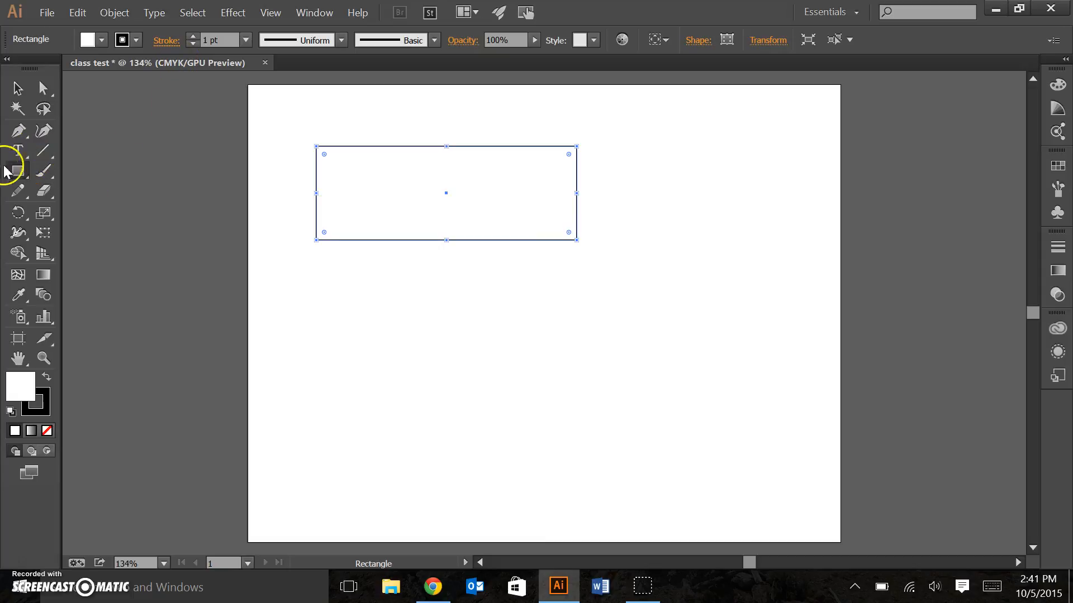
pyautogui.moveTo(19, 173); pyautogui.dragTo(80, 230)
pyautogui.moveTo(669, 240); pyautogui.dragTo(653, 334)
# Draw a five-pointed star in the lower left of the artboard and a larger one over the rectangle.
pyautogui.moveTo(17, 173); pyautogui.dragTo(87, 252)
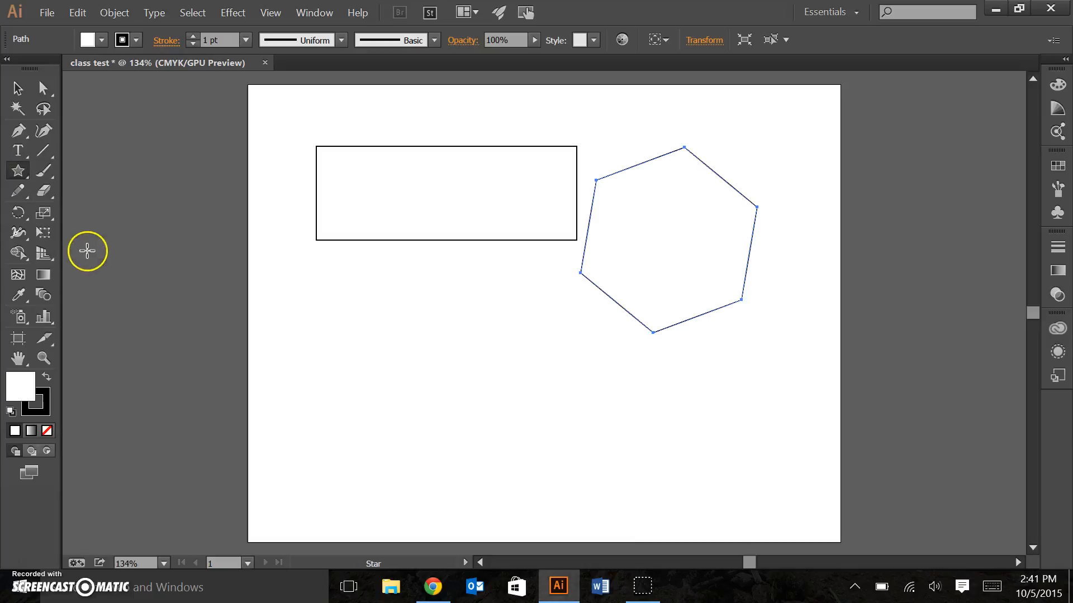
pyautogui.moveTo(379, 375)
pyautogui.mouseDown()
pyautogui.moveTo(477, 411)
pyautogui.moveTo(467, 414)
pyautogui.moveTo(473, 450)
pyautogui.mouseUp()
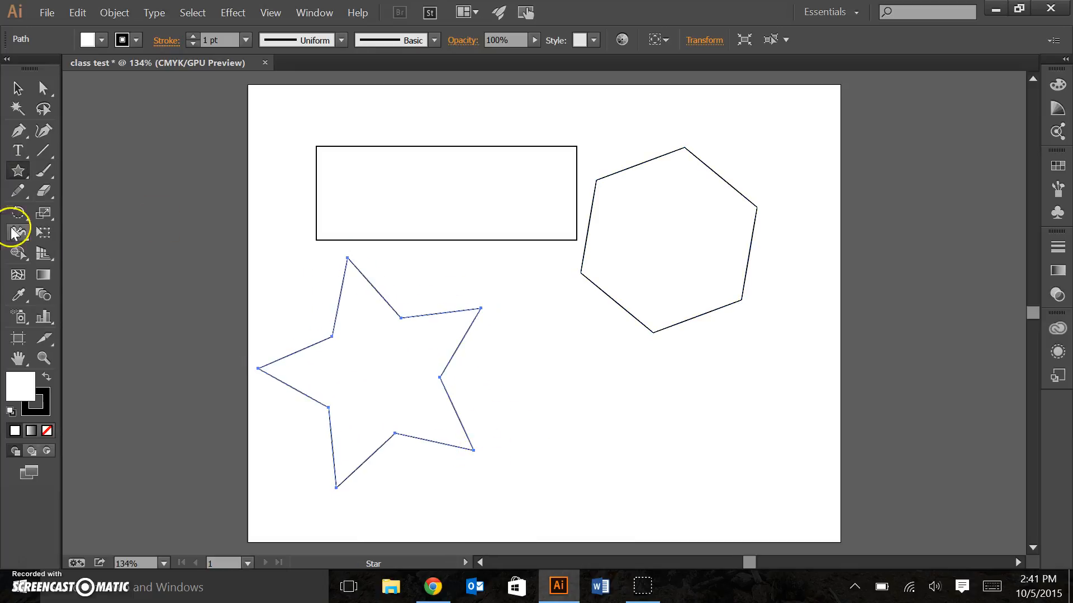
pyautogui.moveTo(410, 193); pyautogui.dragTo(431, 353)
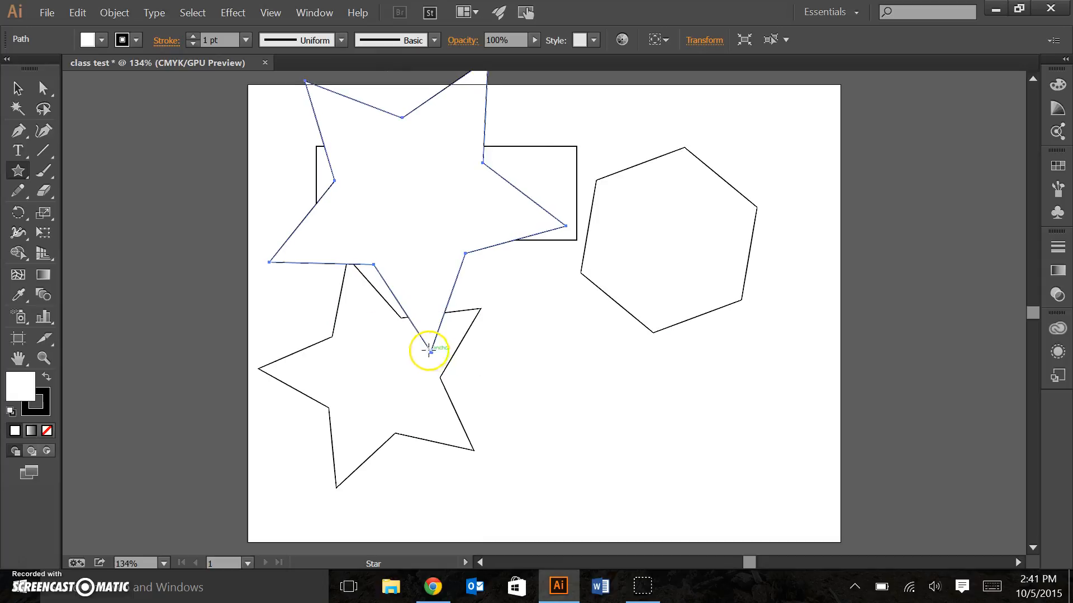
# Draw a rounded rectangle in the lower right of the artboard and a square over its center.
pyautogui.click(18, 175)
pyautogui.moveTo(18, 172); pyautogui.dragTo(90, 193)
pyautogui.moveTo(552, 299); pyautogui.dragTo(806, 483)
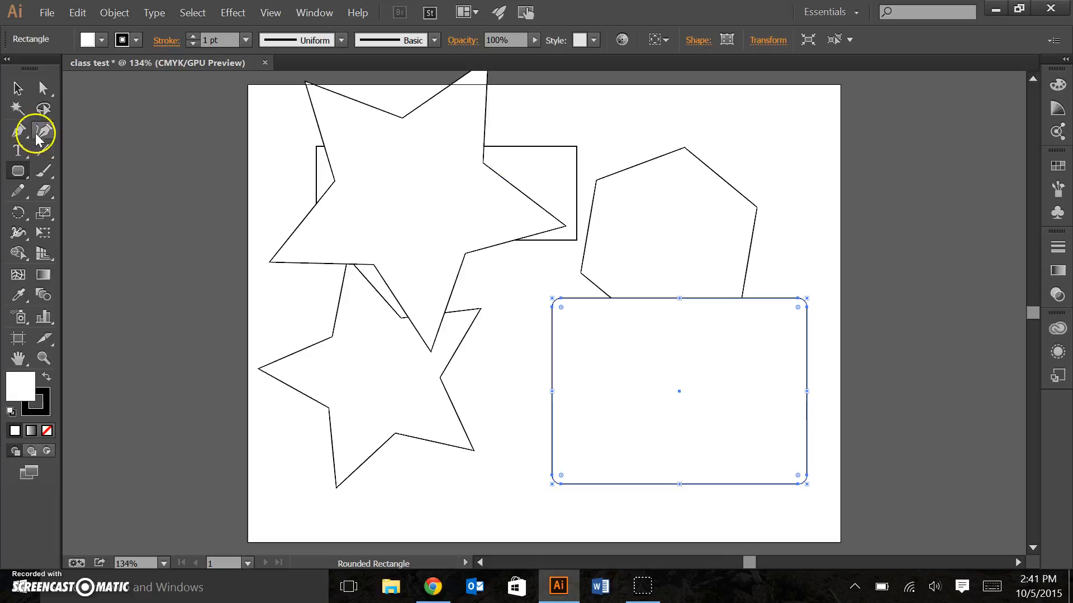
pyautogui.moveTo(18, 170); pyautogui.dragTo(91, 169)
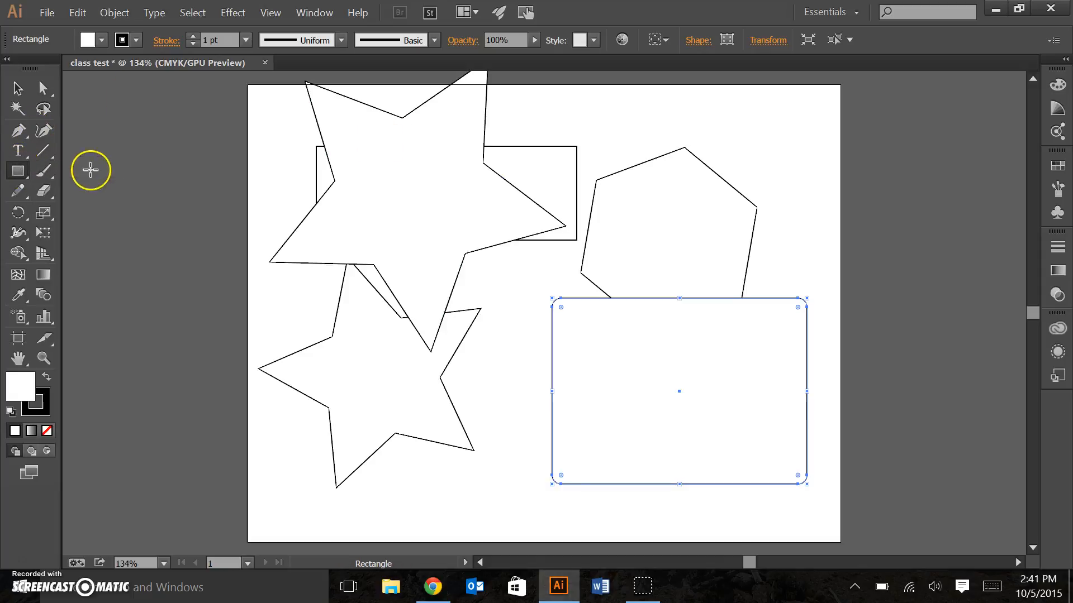
pyautogui.moveTo(437, 201); pyautogui.dragTo(651, 427)
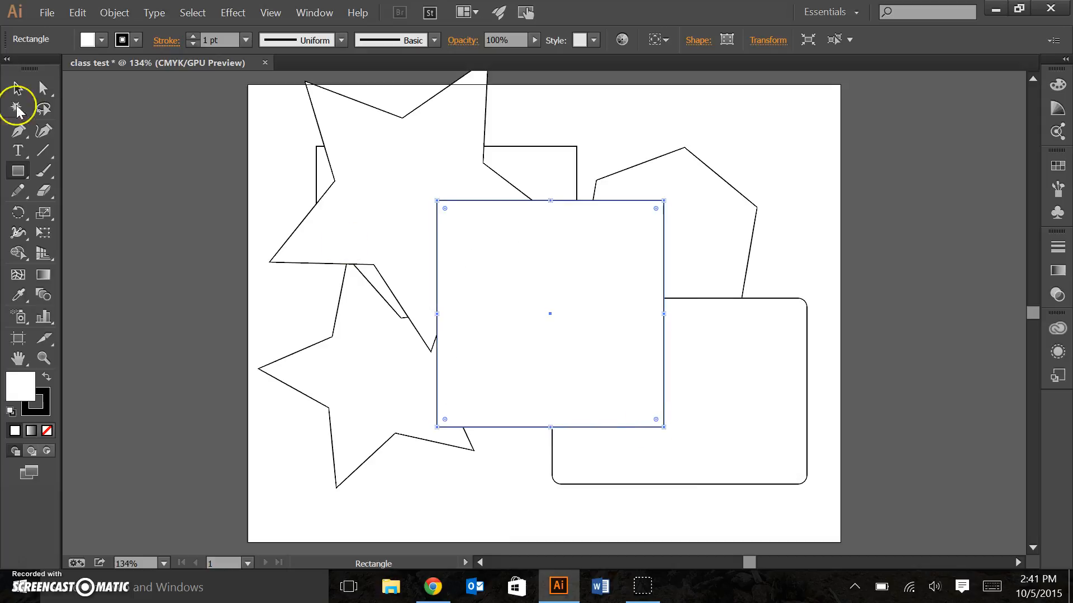
# Move the square to the artboard's upper right over the hexagon, and the larger star down to the middle.
pyautogui.moveTo(18, 171); pyautogui.dragTo(73, 212)
pyautogui.click(25, 95)
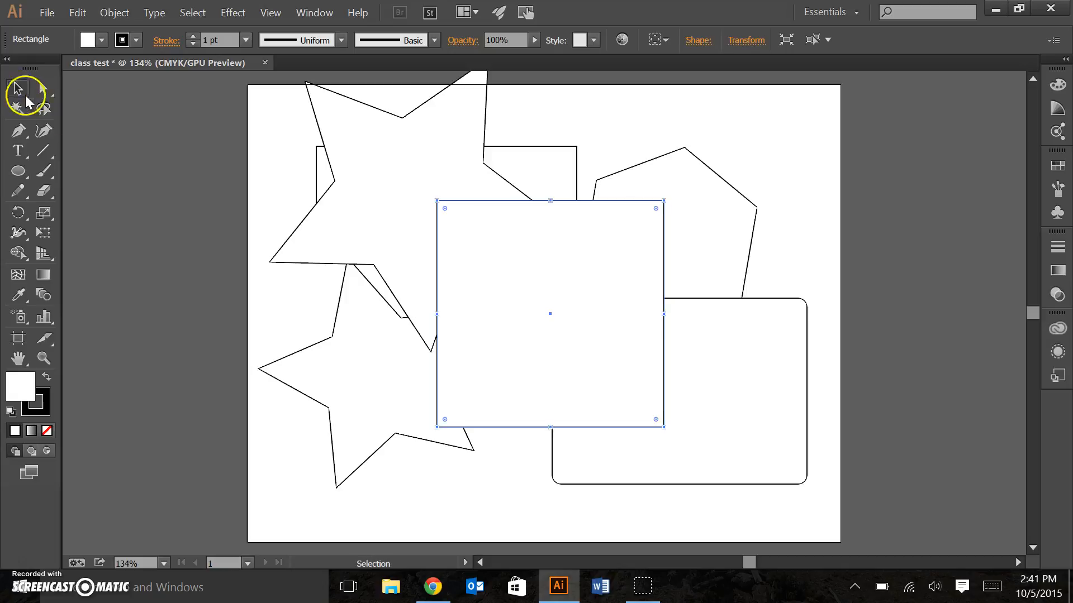
pyautogui.hotkey('ctrl', 'shift', 'a')
pyautogui.moveTo(605, 254); pyautogui.dragTo(780, 173)
pyautogui.moveTo(429, 242); pyautogui.dragTo(514, 390)
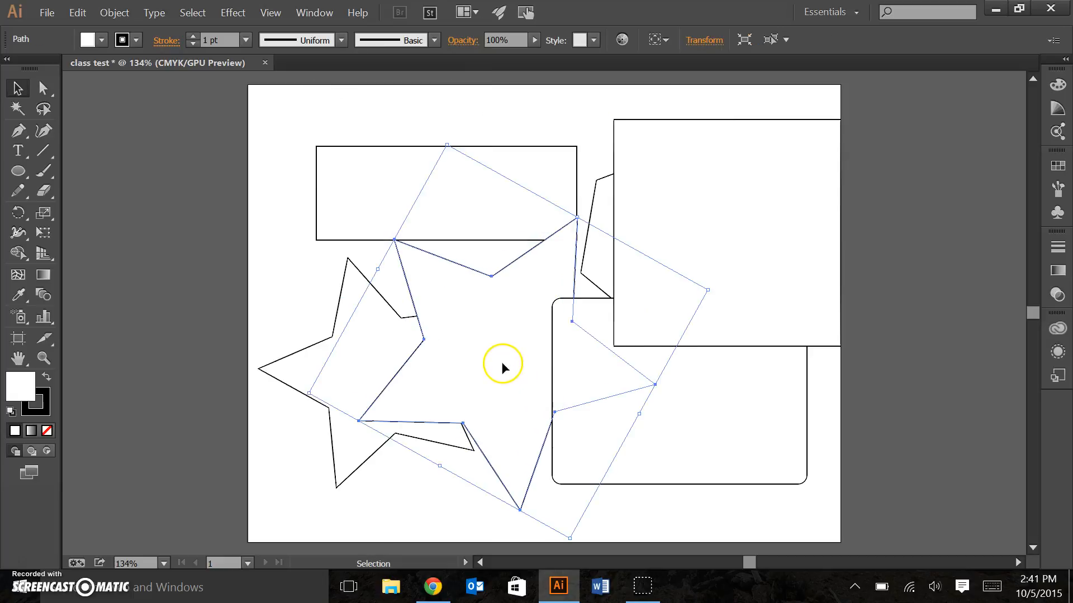
pyautogui.moveTo(479, 349); pyautogui.dragTo(452, 310)
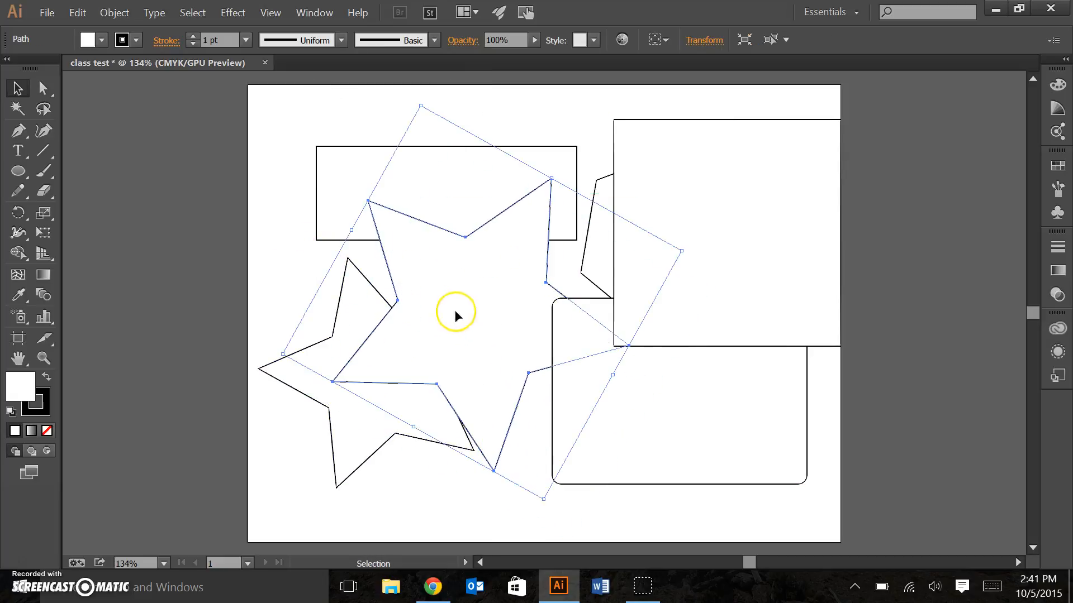
# Move the rounded rectangle left over the larger star, and back right and slightly lower, leaving it deselected.
pyautogui.click(458, 502)
pyautogui.click(598, 439)
pyautogui.moveTo(625, 449); pyautogui.dragTo(574, 459)
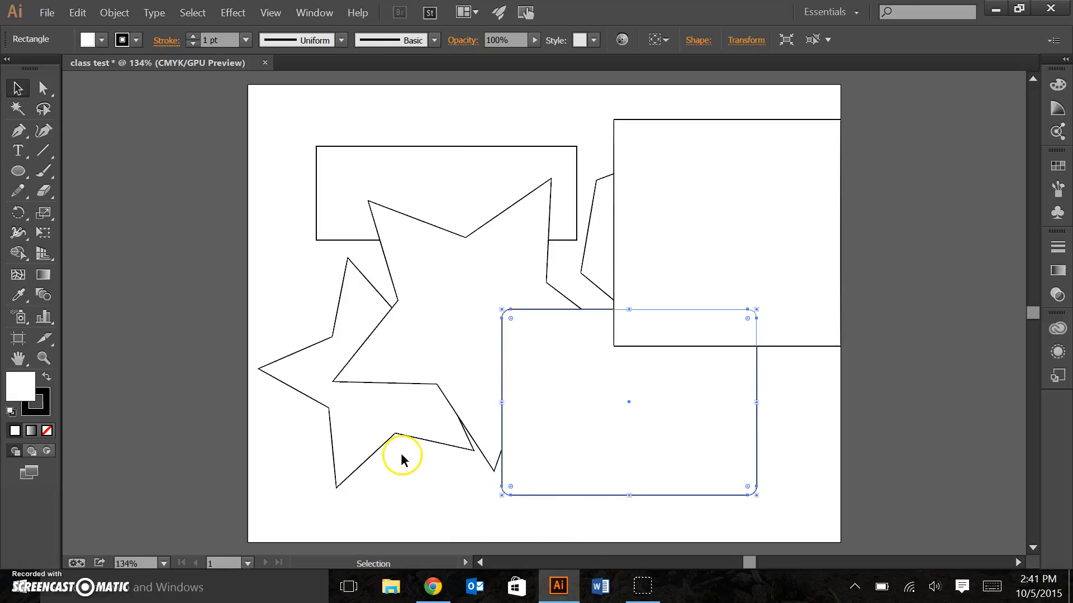
pyautogui.click(414, 494)
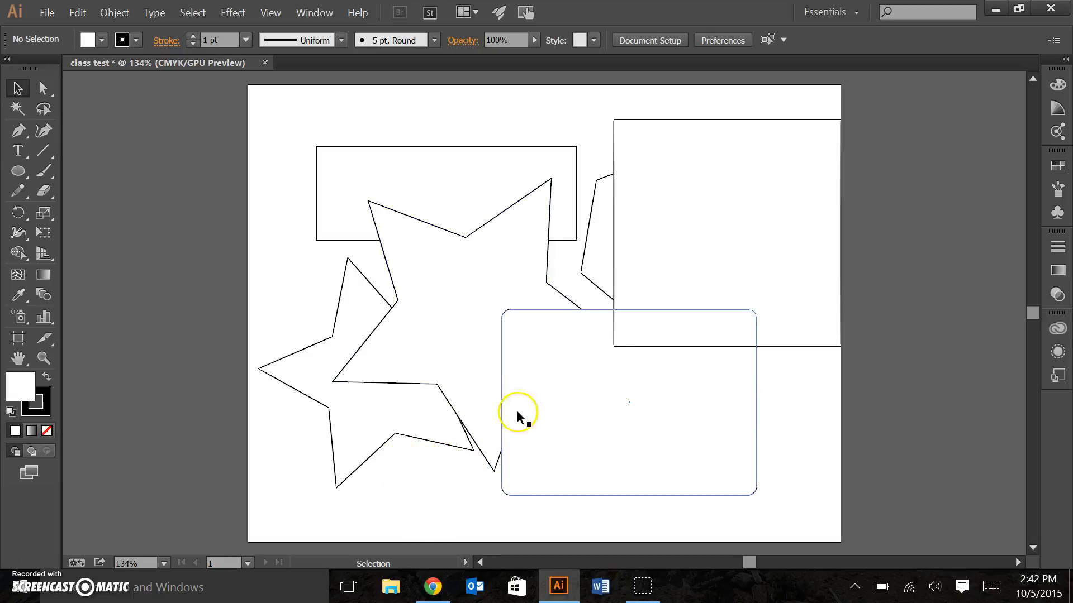
pyautogui.moveTo(612, 418); pyautogui.dragTo(651, 434)
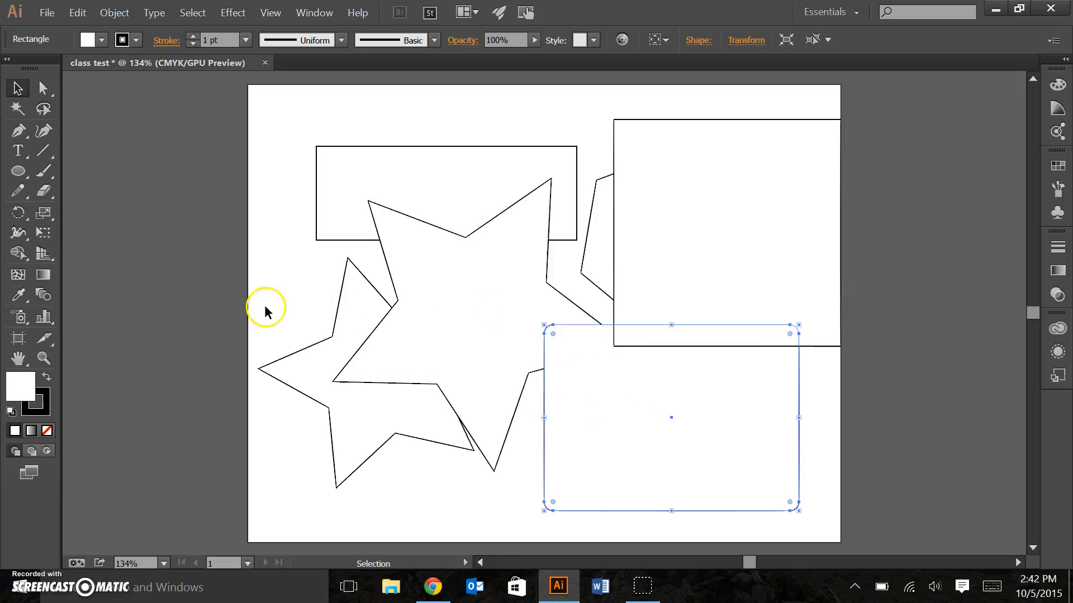
pyautogui.click(216, 255)
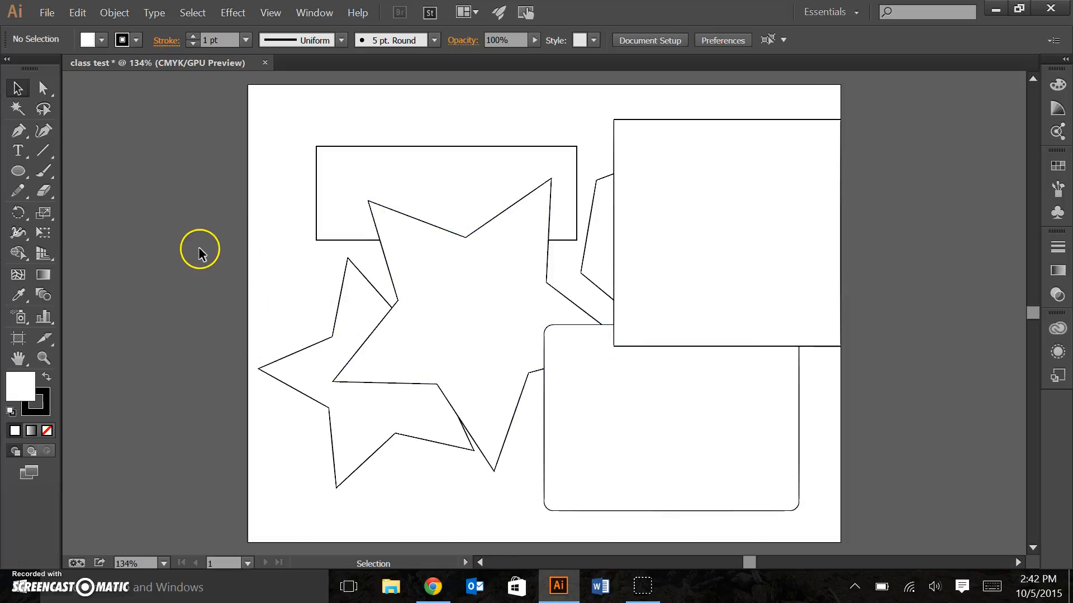
# Nudge the smaller star left to the artboard's edge in small increments and back right to its starting position.
pyautogui.click(315, 373)
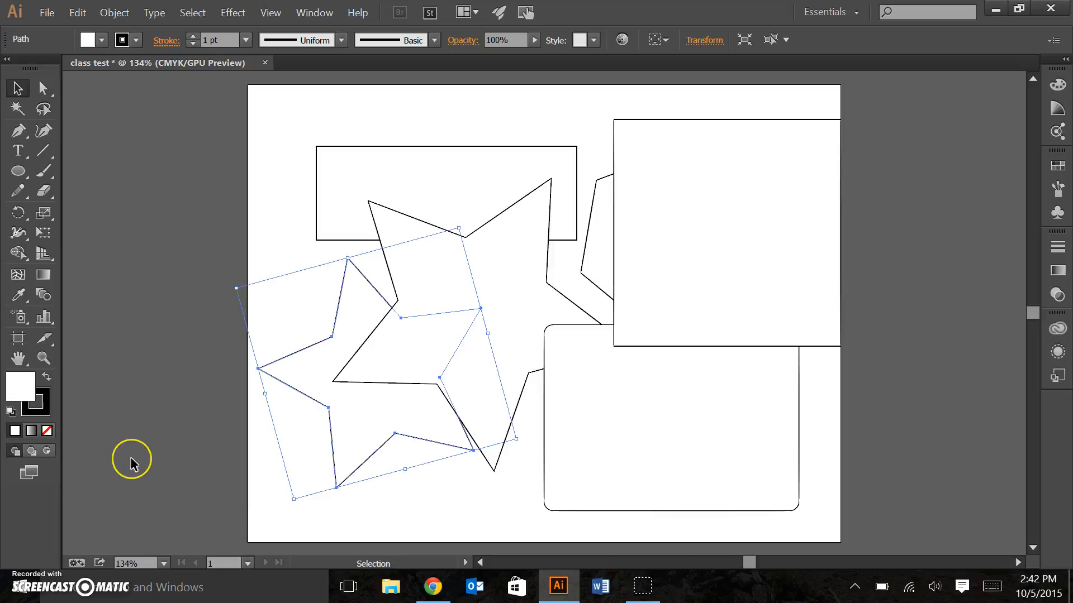
pyautogui.press('Left')
pyautogui.press('Left')
pyautogui.press('Left')
pyautogui.press('Left')
pyautogui.press('Left')
pyautogui.press('Left')
pyautogui.press('Left')
pyautogui.press('Left')
pyautogui.press('Left')
pyautogui.press('Left')
pyautogui.press('Left')
pyautogui.press('Left')
pyautogui.press('Left')
pyautogui.press('Left')
pyautogui.press('Left')
pyautogui.press('Left')
pyautogui.press('Left')
pyautogui.press('Left')
pyautogui.press('Left')
pyautogui.press('Left')
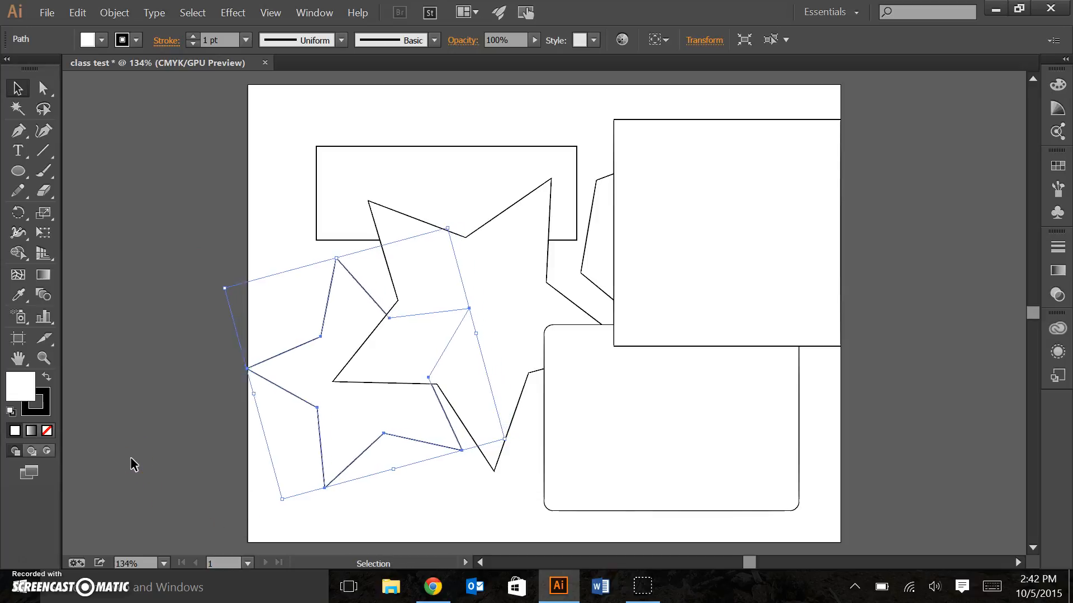
pyautogui.press('Right')
pyautogui.press('Right')
pyautogui.press('Right')
pyautogui.press('Right')
pyautogui.press('Right')
pyautogui.press('Right')
pyautogui.press('Right')
pyautogui.press('Right')
pyautogui.press('Right')
pyautogui.press('Right')
pyautogui.press('Right')
pyautogui.press('Right')
pyautogui.press('Right')
pyautogui.press('Right')
pyautogui.press('Right')
pyautogui.press('Right')
pyautogui.press('Right')
pyautogui.press('Right')
pyautogui.press('Right')
pyautogui.press('Right')
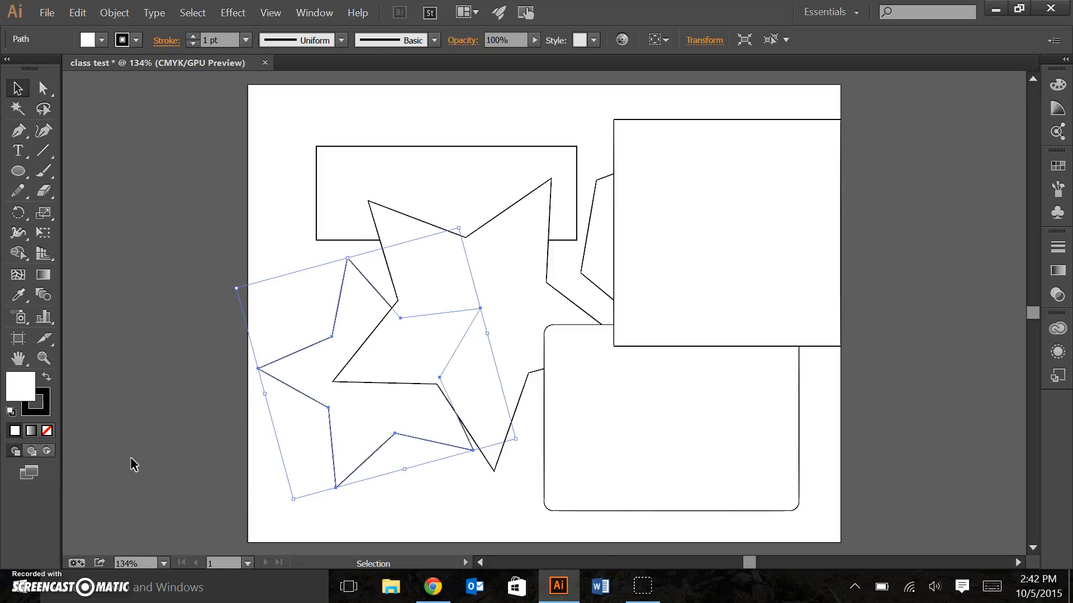
pyautogui.click(44, 450)
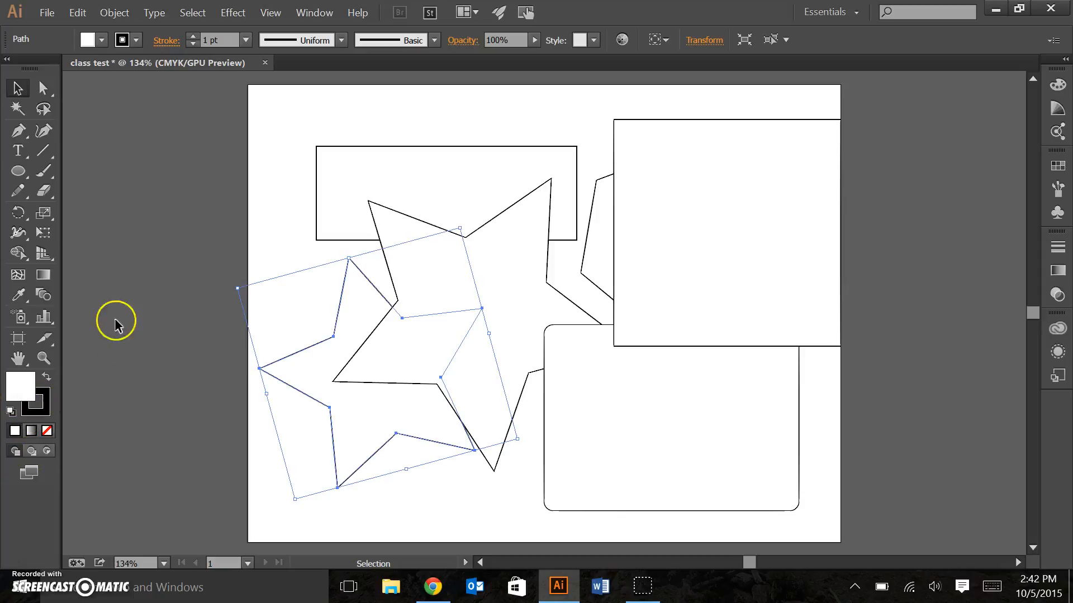
pyautogui.click(307, 407)
pyautogui.click(341, 420)
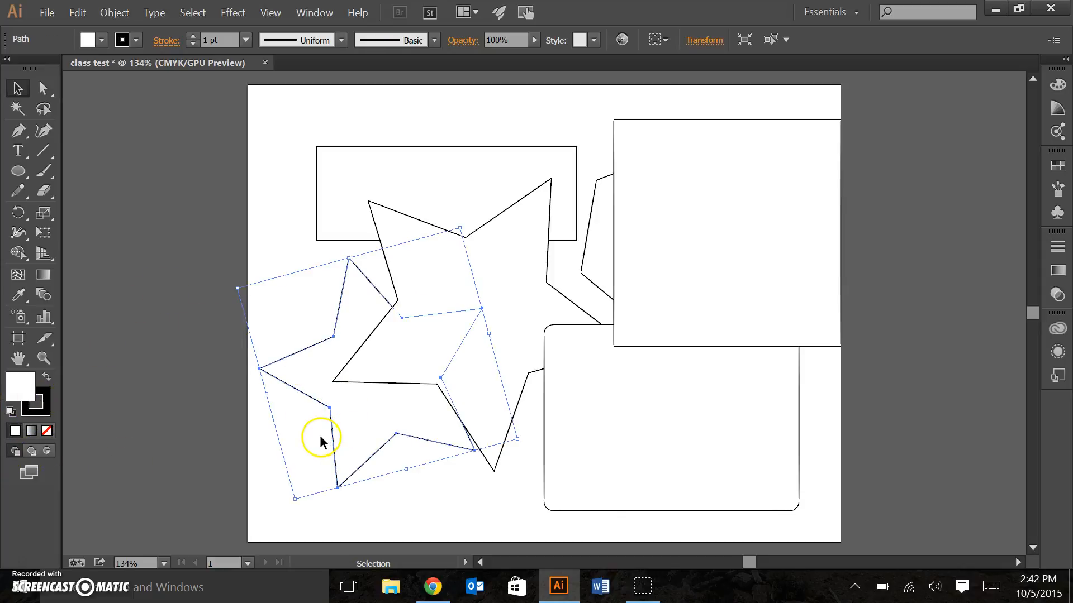
pyautogui.click(249, 399)
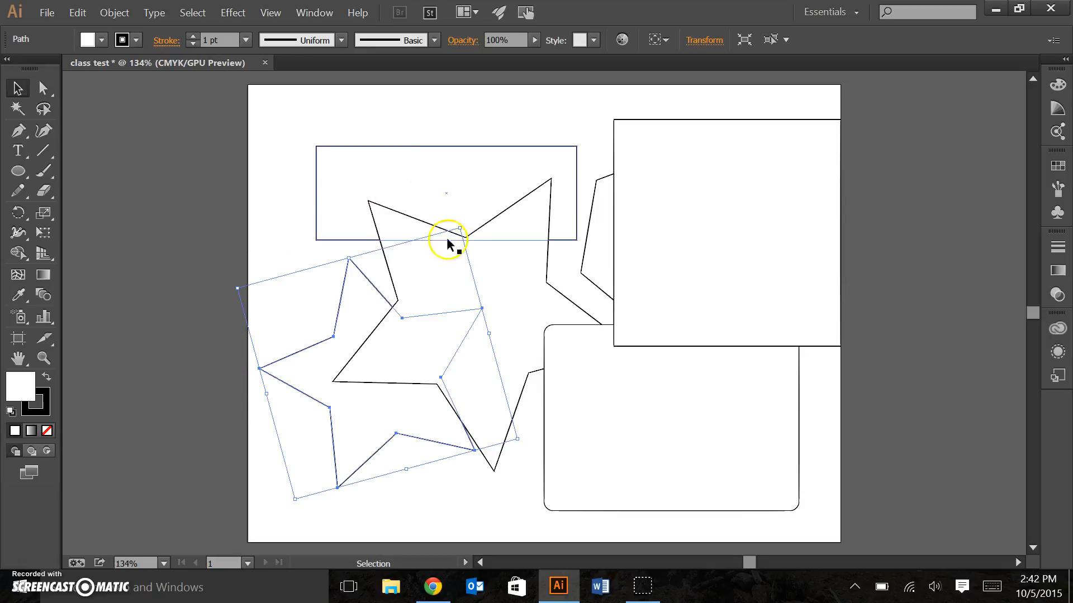
# Select the two overlapping stars together and combine them into one group.
pyautogui.keyDown('shift'); pyautogui.click(447, 277); pyautogui.keyUp('shift')
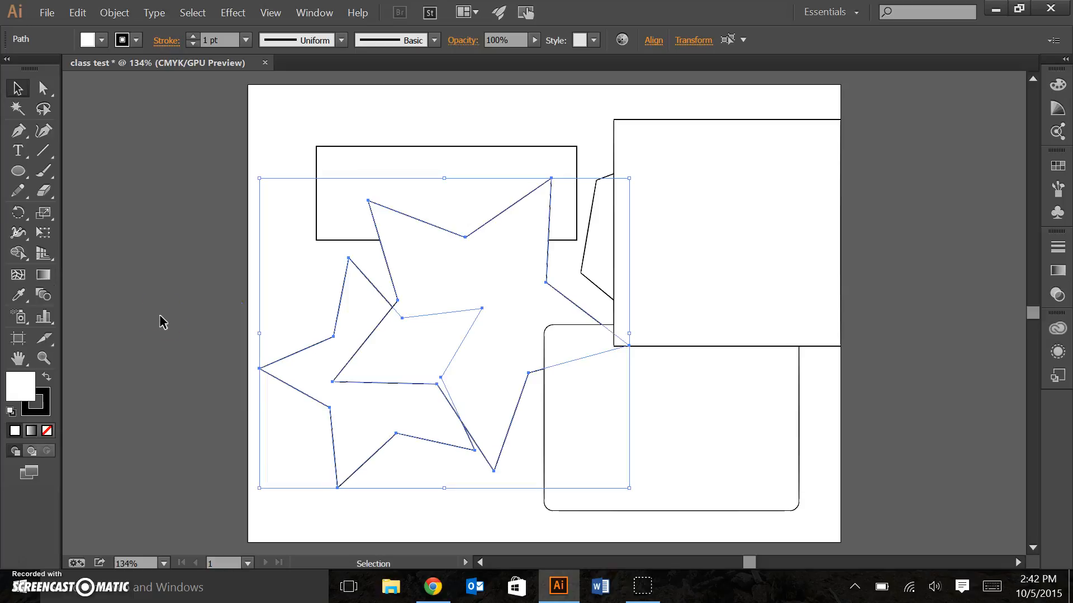
pyautogui.click(170, 287)
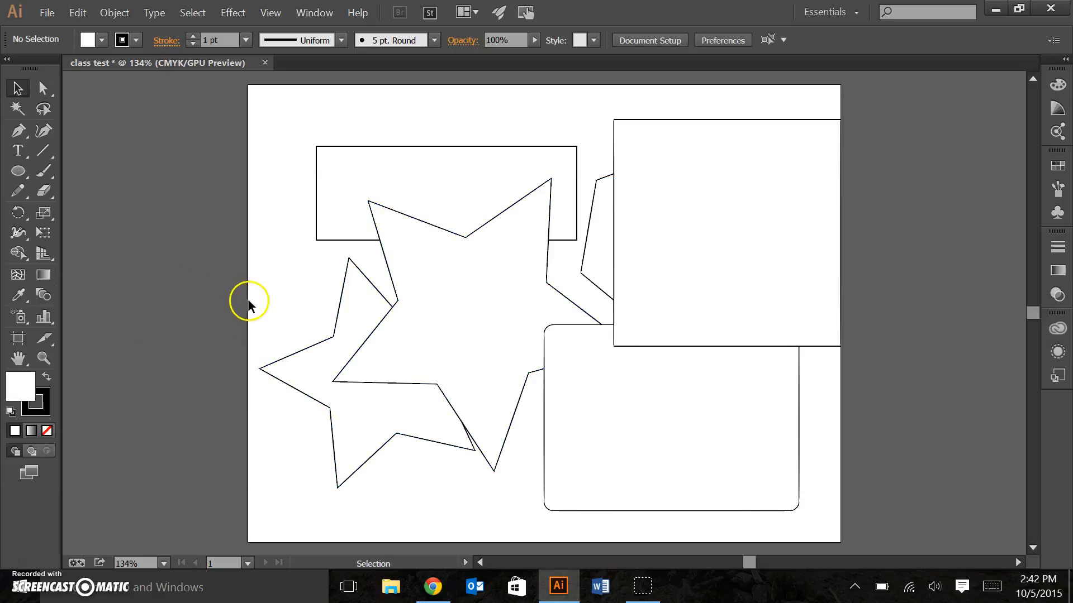
pyautogui.moveTo(291, 341); pyautogui.dragTo(451, 491)
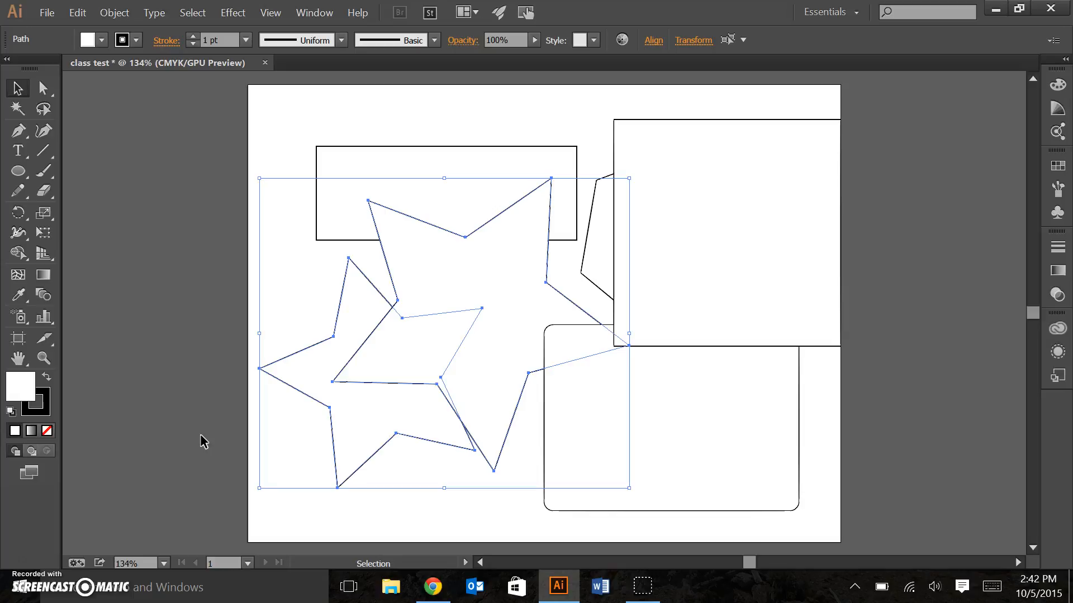
pyautogui.press('a')
pyautogui.press('v')
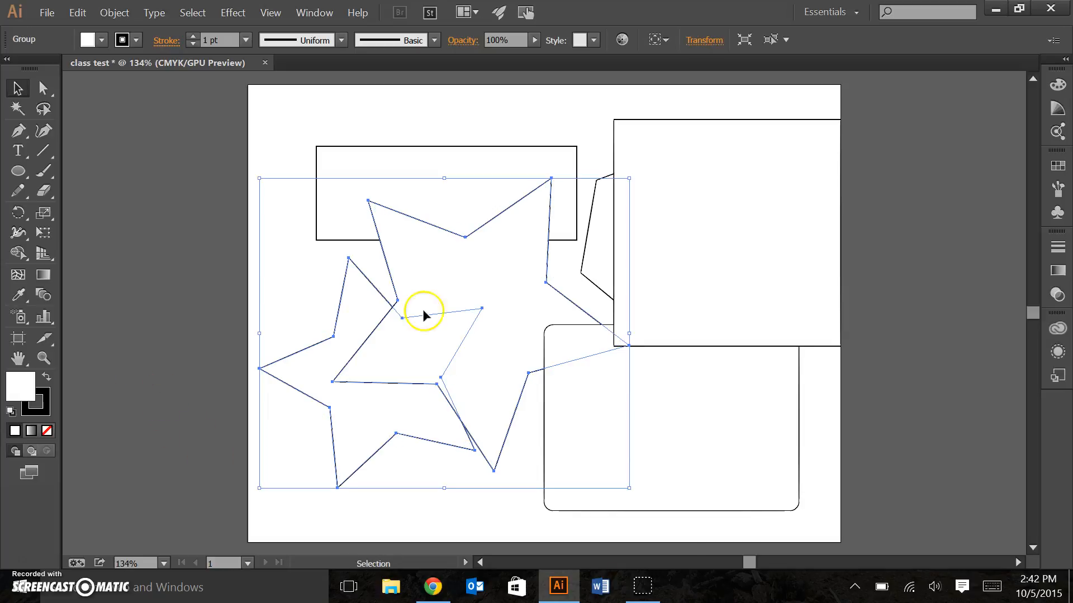
pyautogui.click(163, 352)
pyautogui.click(522, 313)
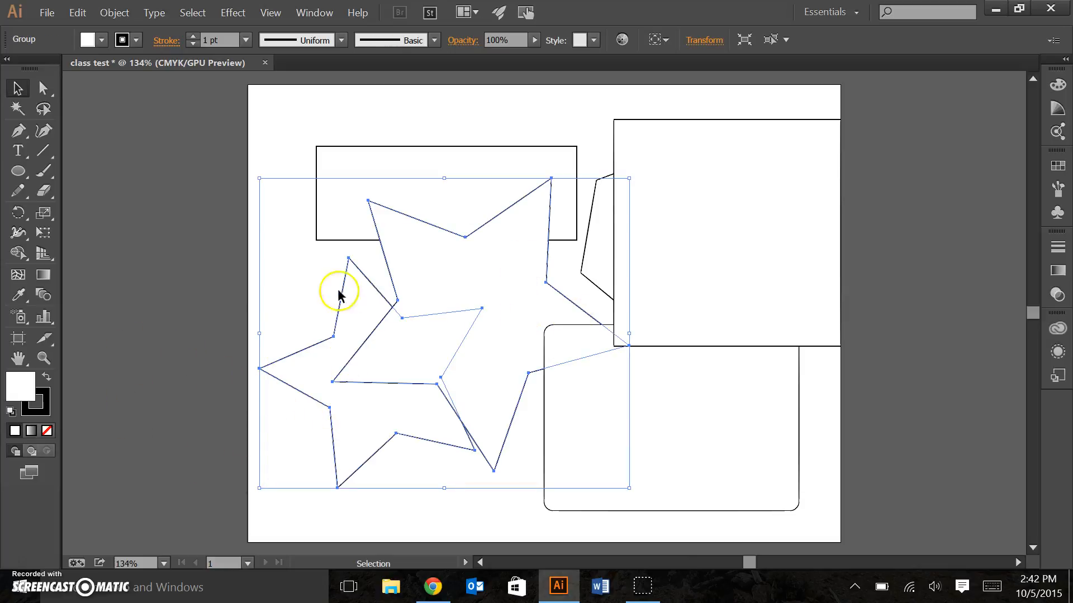
pyautogui.click(203, 313)
# Ungroup the two stars and select each one individually.
pyautogui.rightClick(425, 318)
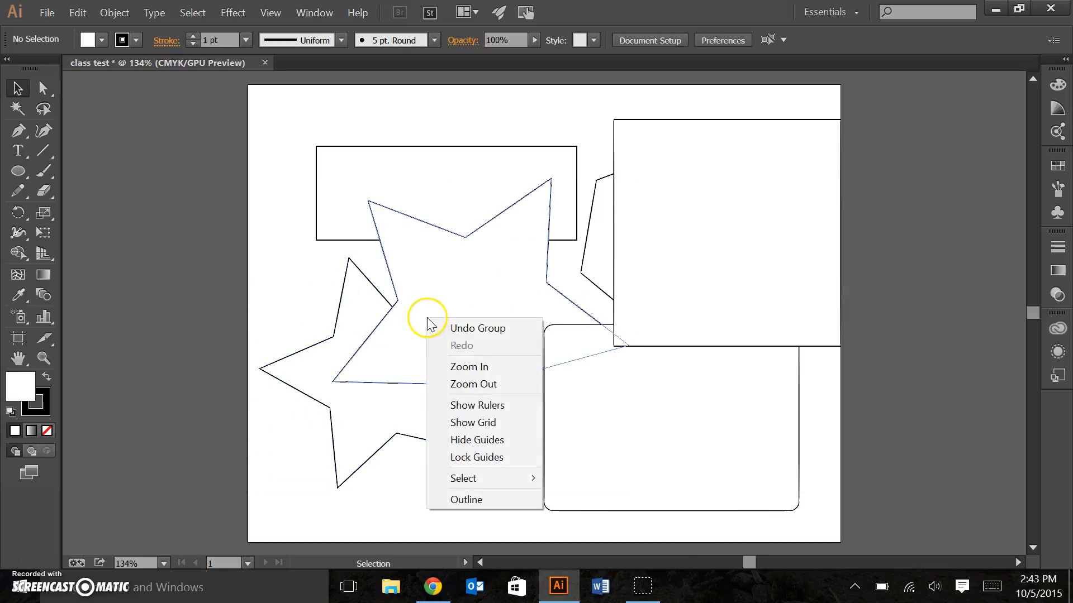
pyautogui.rightClick(397, 355)
pyautogui.rightClick(464, 273)
pyautogui.click(427, 302)
pyautogui.rightClick(434, 281)
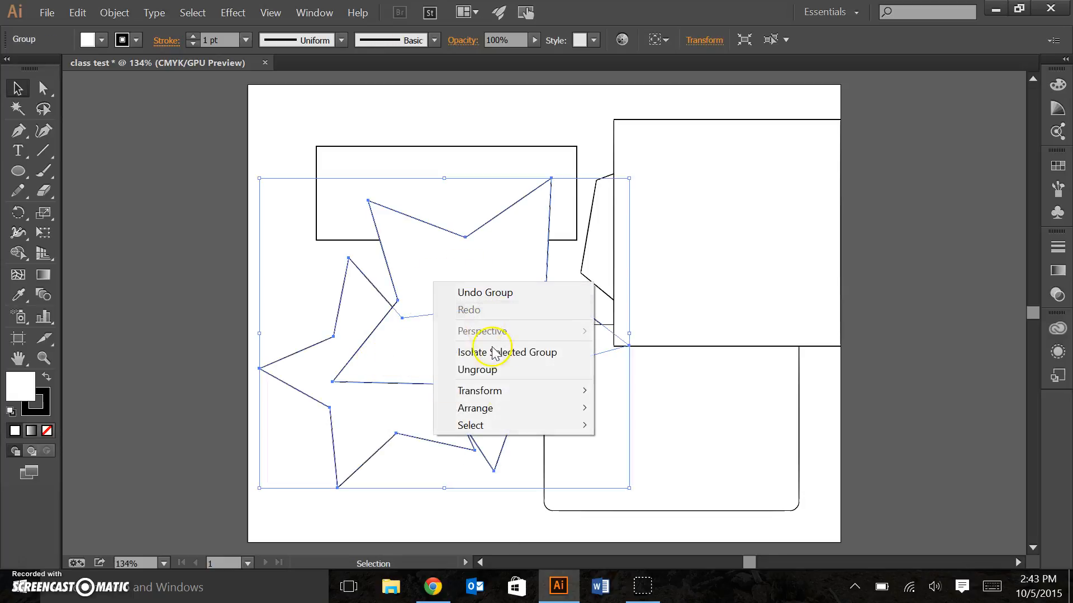
pyautogui.click(515, 370)
pyautogui.click(161, 331)
pyautogui.click(314, 397)
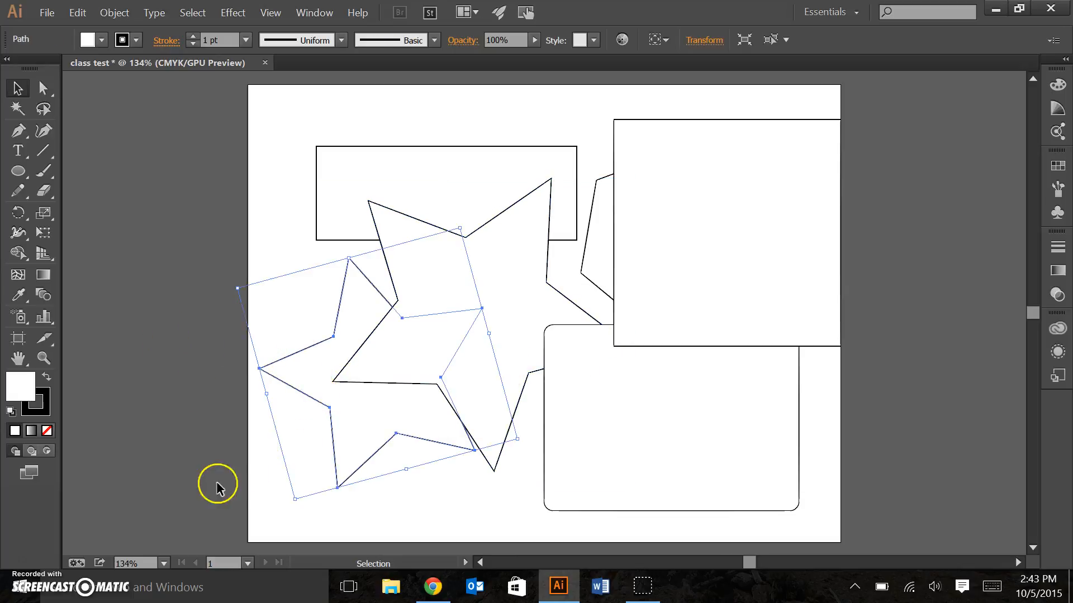
pyautogui.click(216, 251)
pyautogui.click(406, 303)
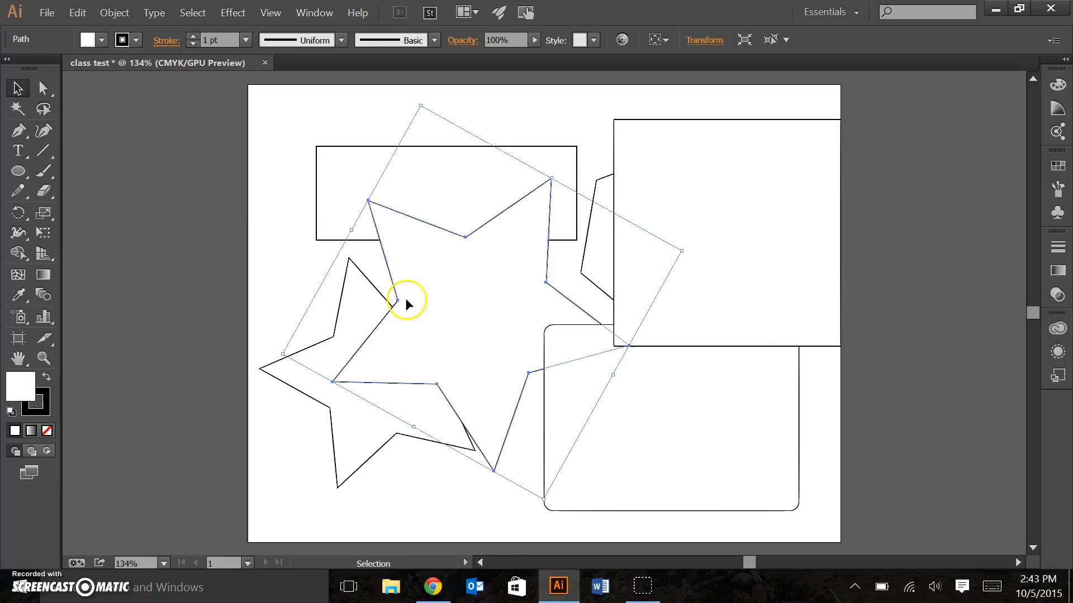
# Select both stars and the wide rectangle together, and group them.
pyautogui.moveTo(264, 139); pyautogui.dragTo(480, 422)
pyautogui.rightClick(438, 279)
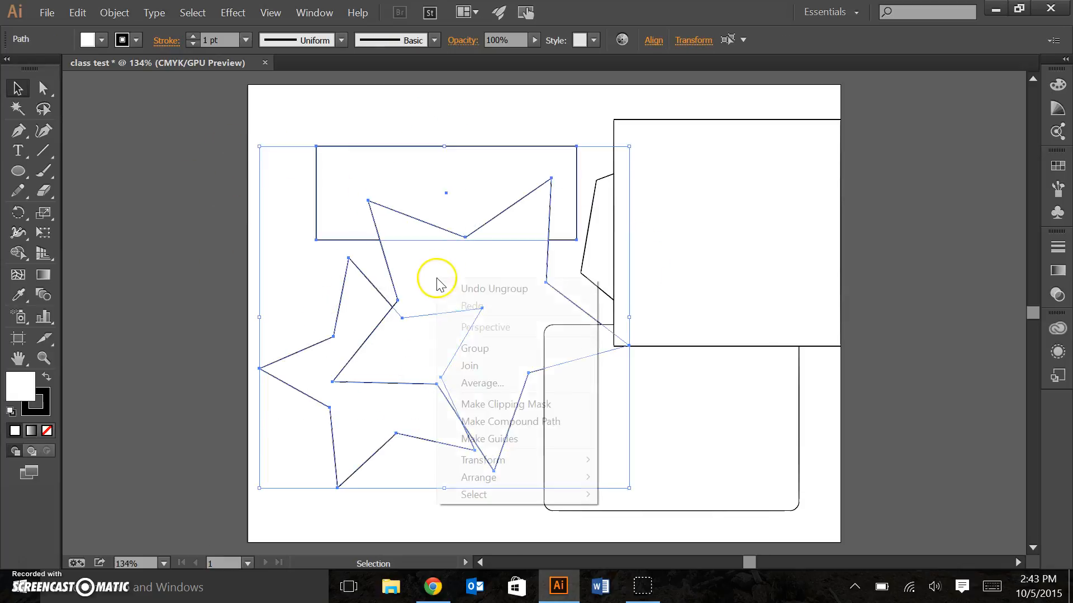
pyautogui.click(501, 353)
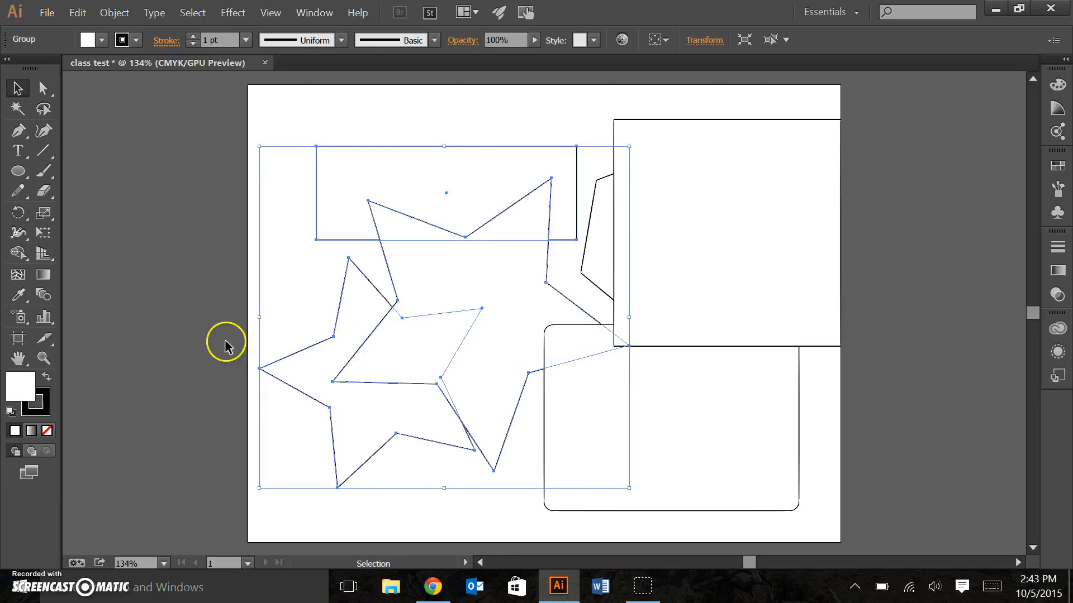
pyautogui.click(175, 300)
# Move the group of stars and rectangle around, leaving it slightly lower and to the right.
pyautogui.moveTo(451, 254); pyautogui.dragTo(433, 350)
pyautogui.moveTo(320, 261); pyautogui.dragTo(356, 174)
pyautogui.moveTo(522, 163); pyautogui.dragTo(514, 208)
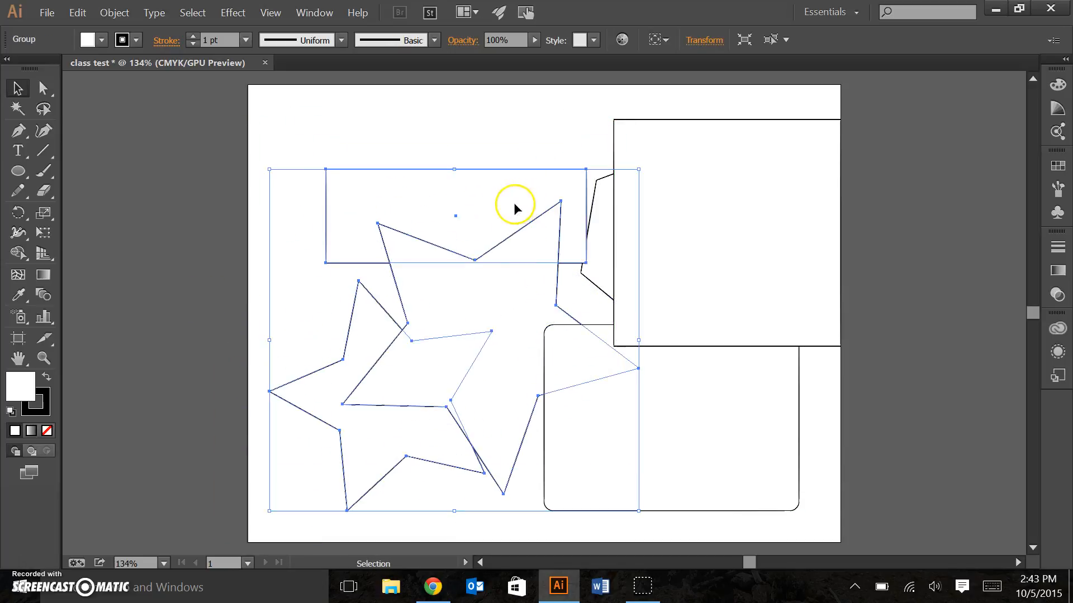
pyautogui.click(187, 286)
# Bring the group of stars and rectangle to the front of the stacking order.
pyautogui.rightClick(470, 328)
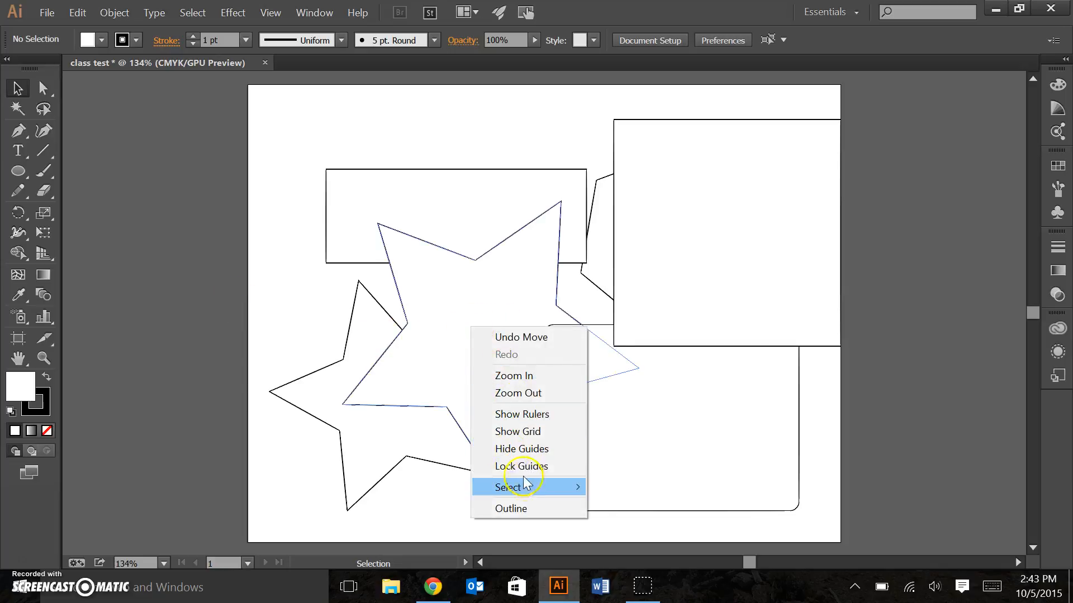
pyautogui.click(120, 291)
pyautogui.click(481, 331)
pyautogui.rightClick(484, 332)
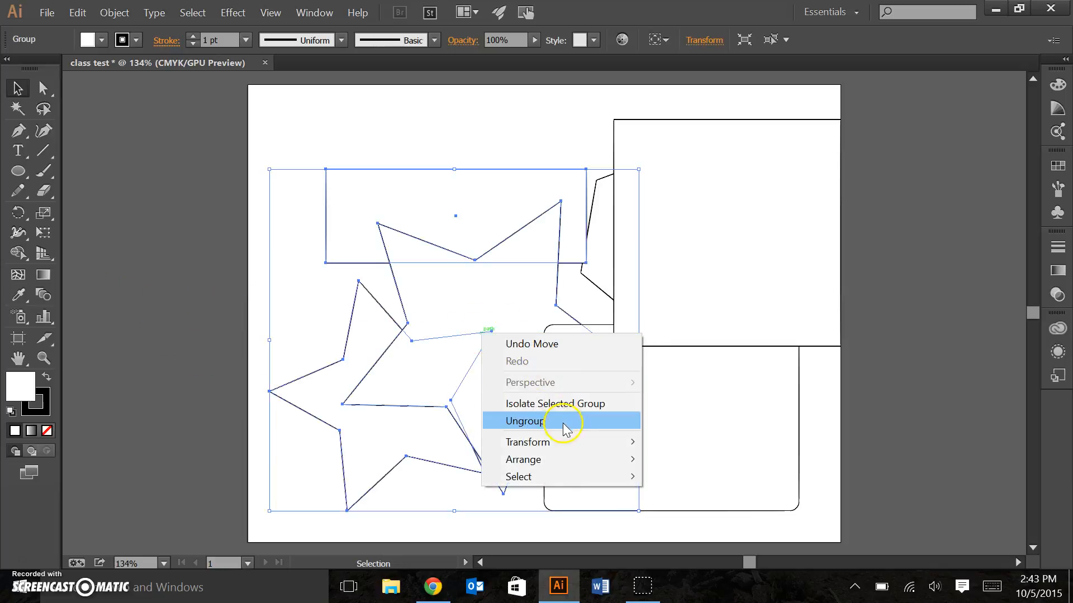
pyautogui.moveTo(555, 460)
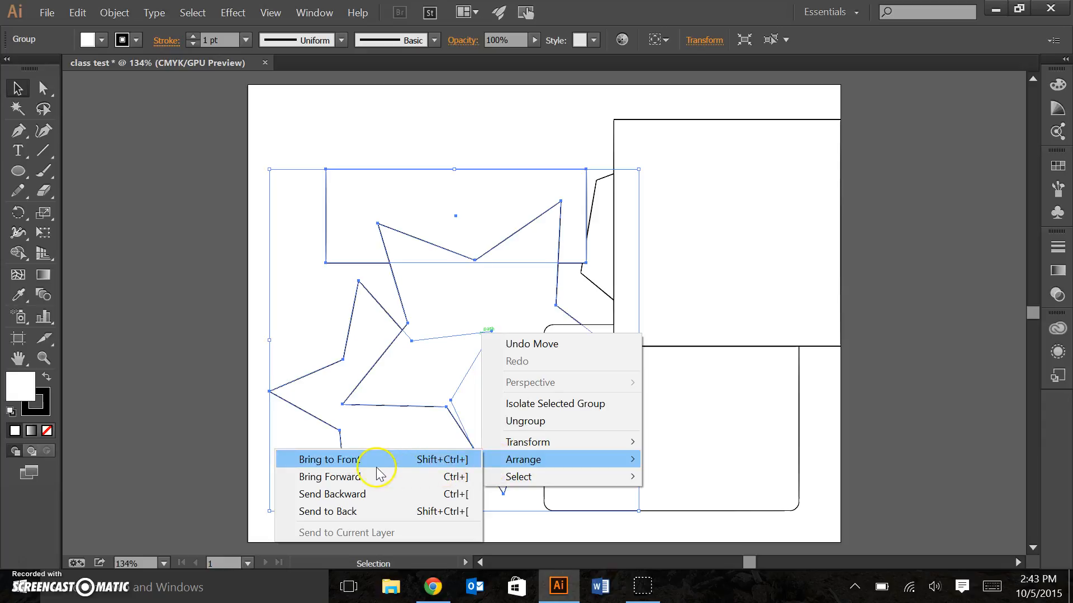
pyautogui.click(351, 460)
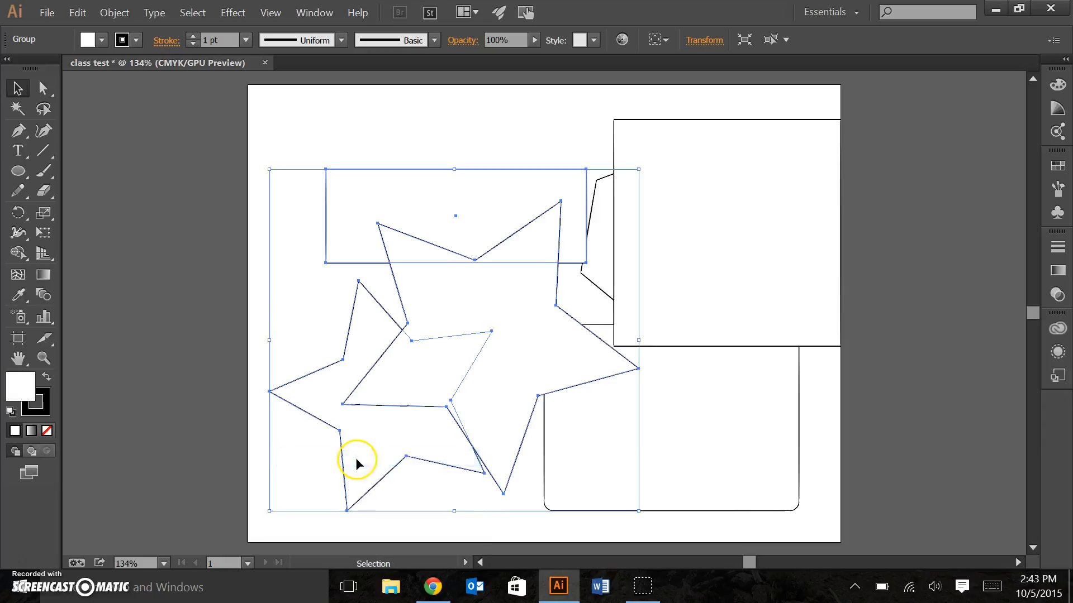
pyautogui.click(145, 279)
# Move the group right over the square and rounded rectangle, and back left until the smaller star overhangs the artboard's edge.
pyautogui.moveTo(490, 339); pyautogui.dragTo(640, 325)
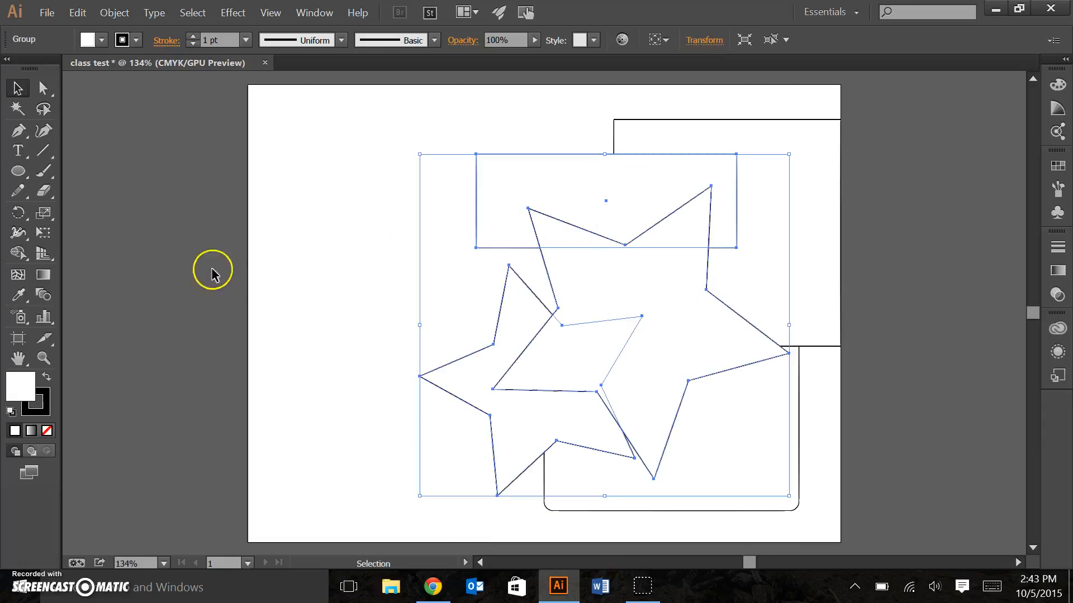
pyautogui.click(287, 263)
pyautogui.moveTo(659, 361); pyautogui.dragTo(416, 363)
# Shift the rounded rectangle left, the square down over it, and the hexagon up toward the artboard's upper middle.
pyautogui.moveTo(659, 408); pyautogui.dragTo(601, 417)
pyautogui.moveTo(708, 261); pyautogui.dragTo(650, 400)
pyautogui.moveTo(629, 215); pyautogui.dragTo(544, 169)
# Ungroup the stars and rectangle, and clear the selection.
pyautogui.click(422, 285)
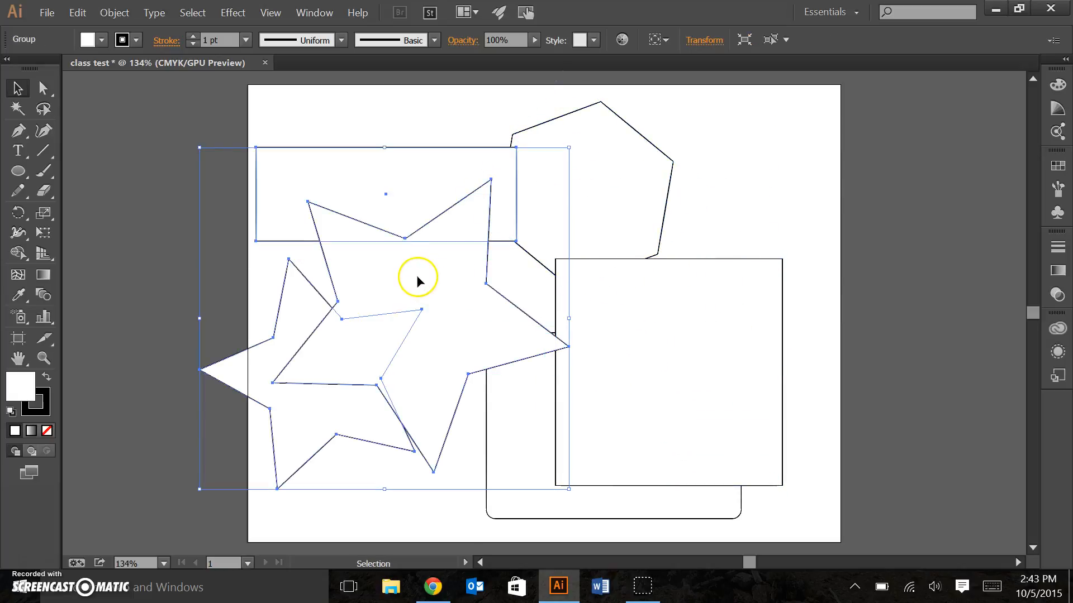
pyautogui.rightClick(409, 277)
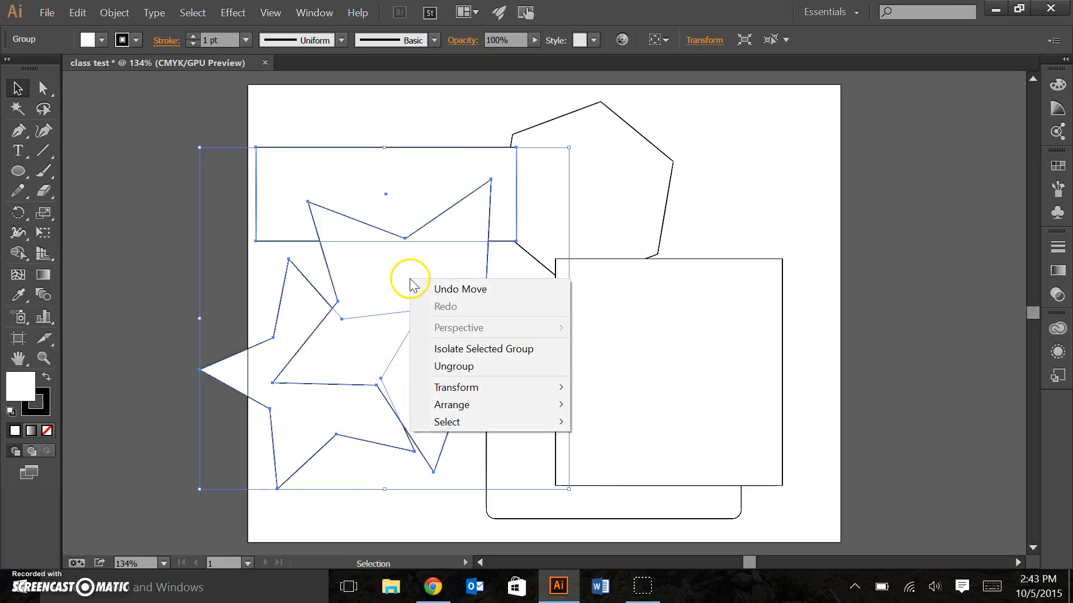
pyautogui.click(468, 371)
pyautogui.click(156, 234)
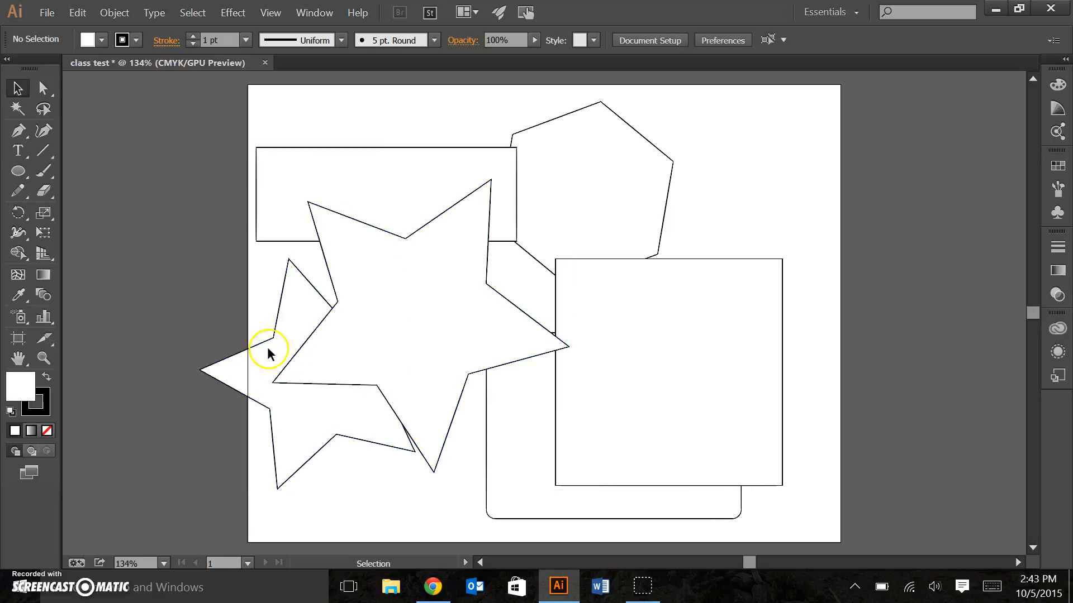
# Fill the smaller star with green and the wide rectangle with red.
pyautogui.click(301, 424)
pyautogui.click(102, 40)
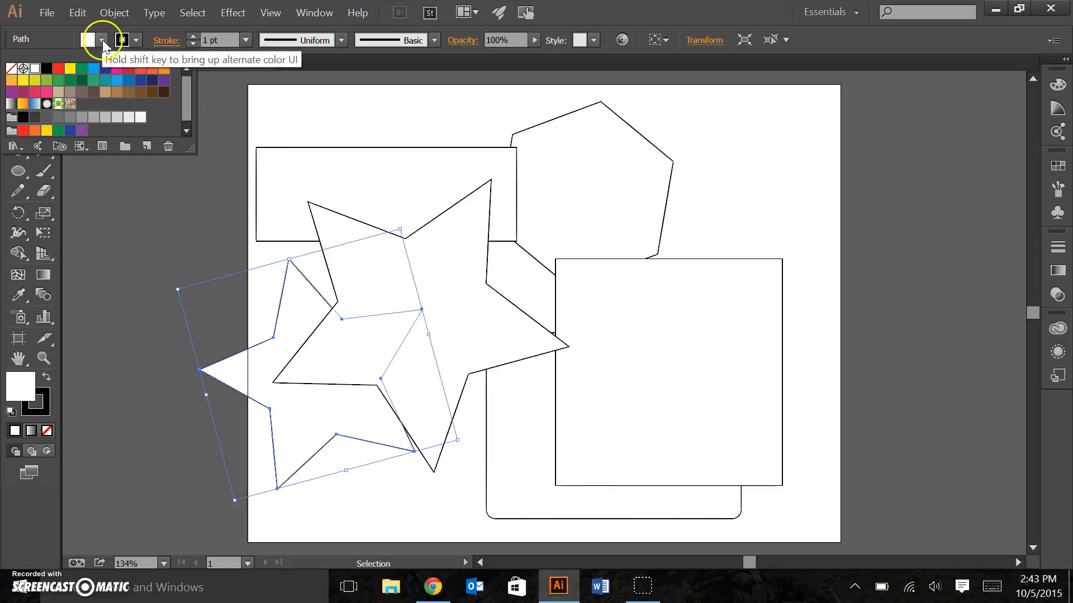
pyautogui.click(78, 78)
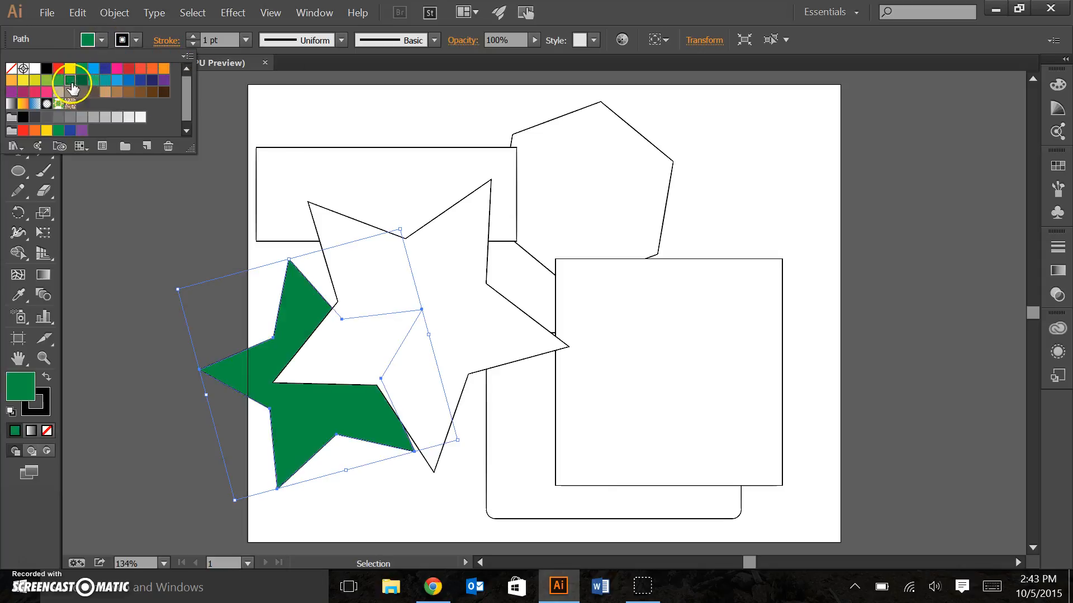
pyautogui.click(347, 173)
pyautogui.click(104, 39)
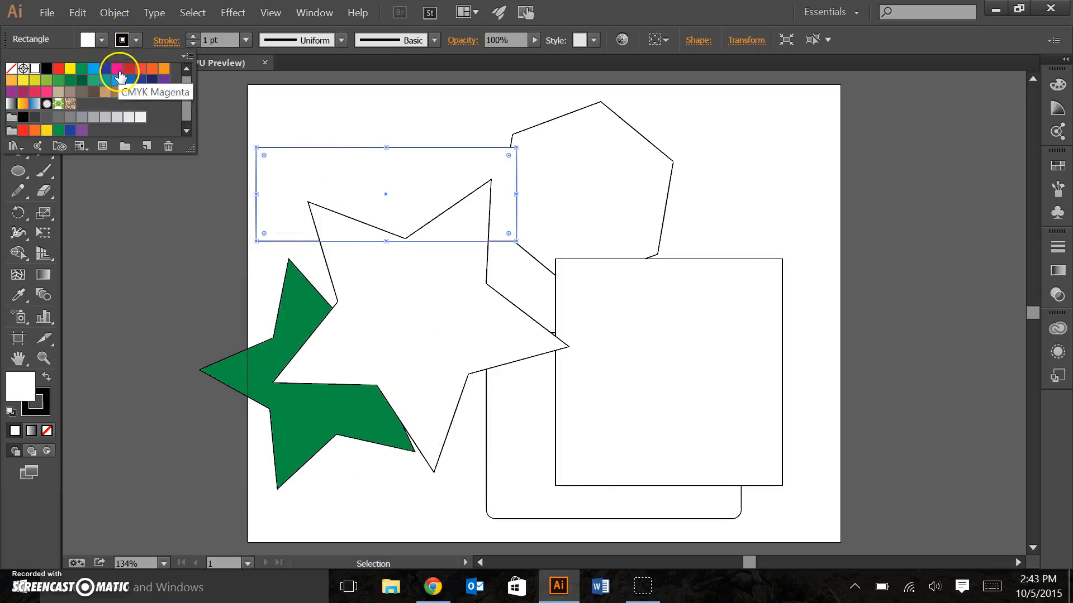
pyautogui.click(129, 68)
# Fill the larger star with tan.
pyautogui.click(395, 292)
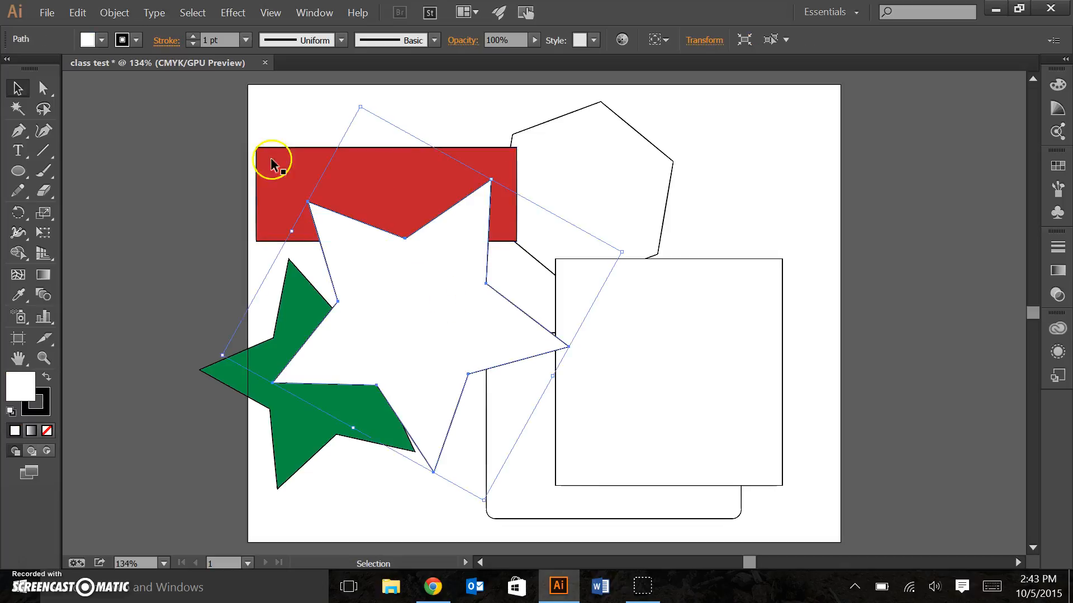
pyautogui.click(102, 40)
pyautogui.click(105, 91)
pyautogui.click(624, 205)
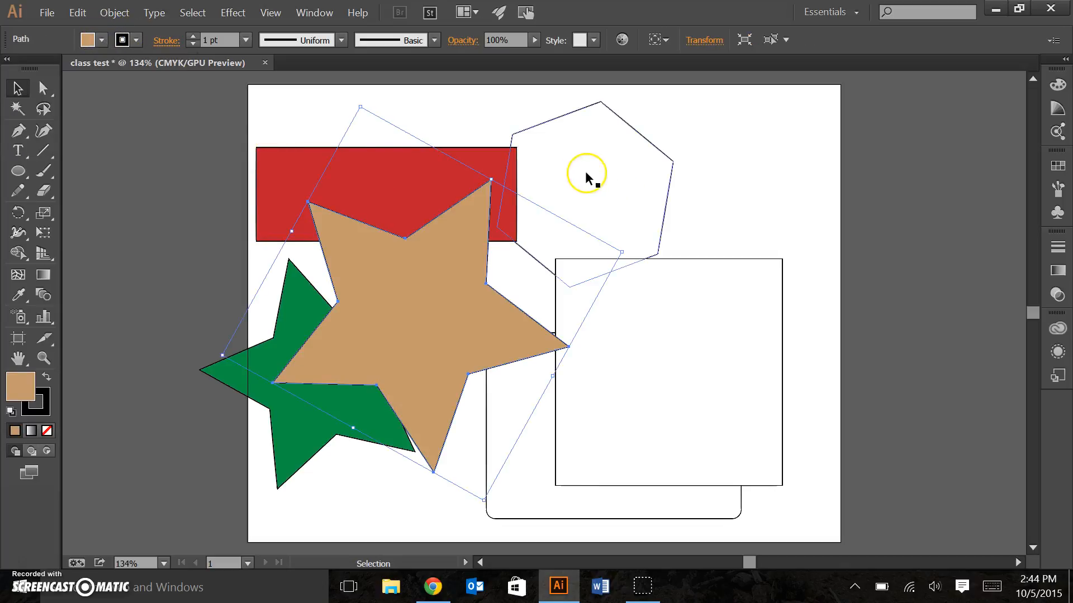
# Change the larger star's fill to orange.
pyautogui.click(106, 40)
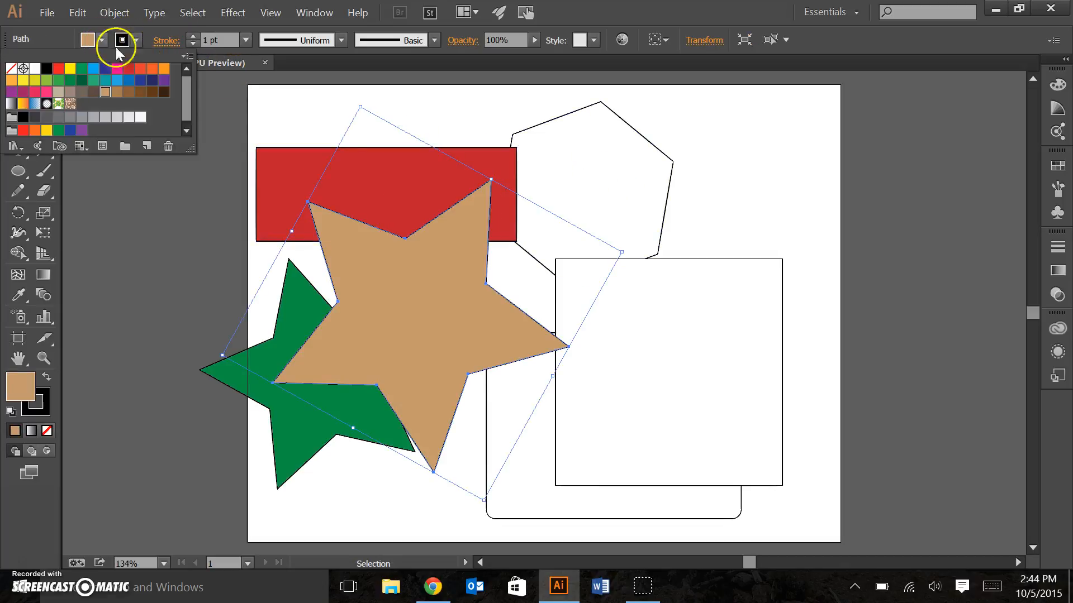
pyautogui.click(152, 68)
pyautogui.click(741, 306)
# Fill the hexagon with bright blue and clear the selection.
pyautogui.click(636, 174)
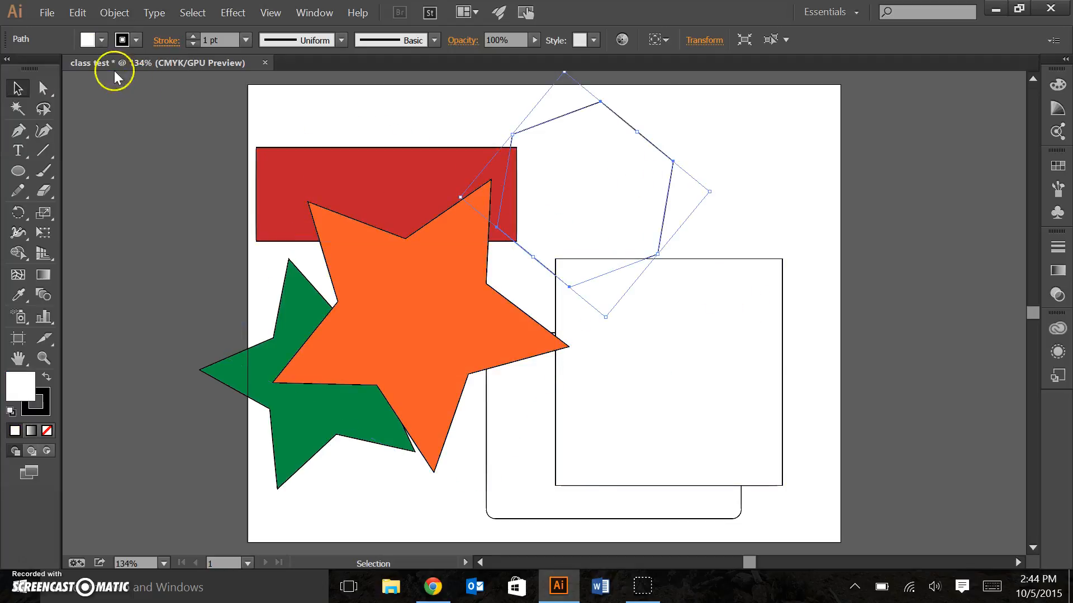
pyautogui.click(103, 38)
pyautogui.click(95, 73)
pyautogui.click(628, 251)
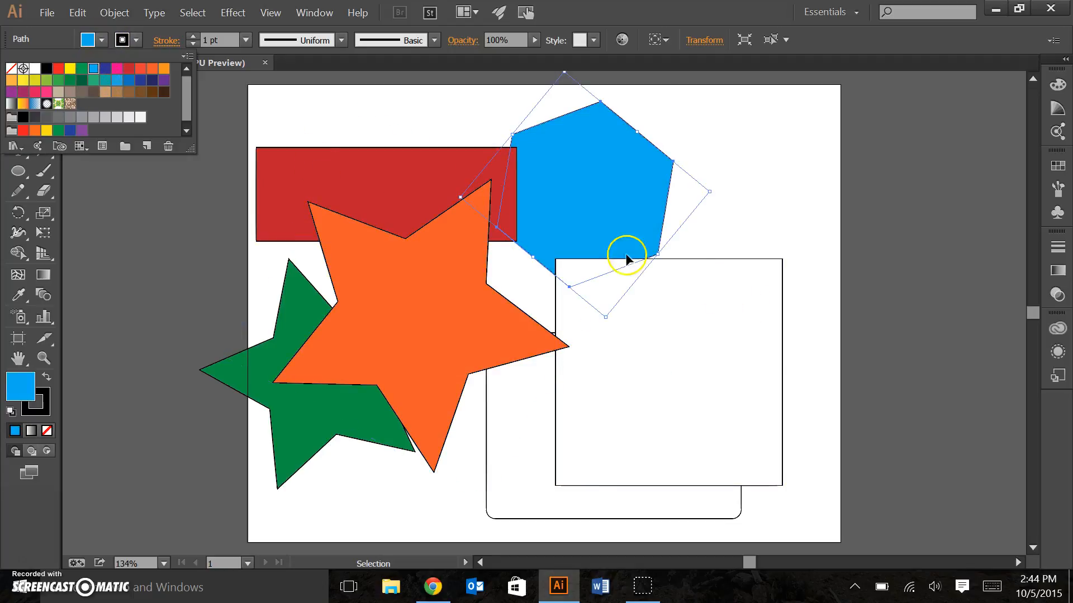
pyautogui.click(709, 334)
pyautogui.click(757, 189)
# Fill the square with dark green.
pyautogui.click(752, 304)
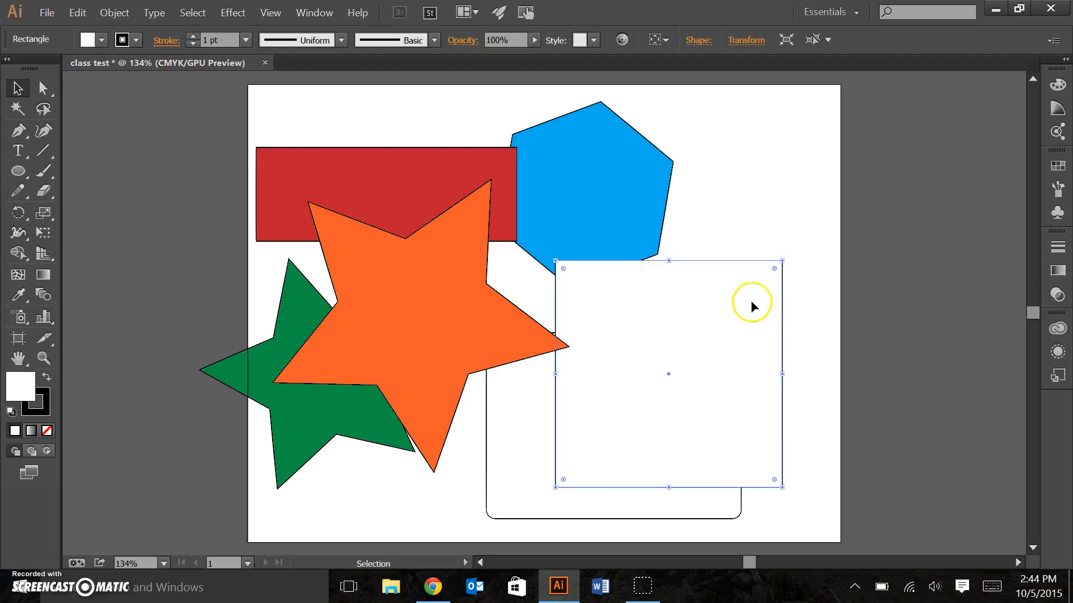
pyautogui.click(103, 40)
pyautogui.click(81, 80)
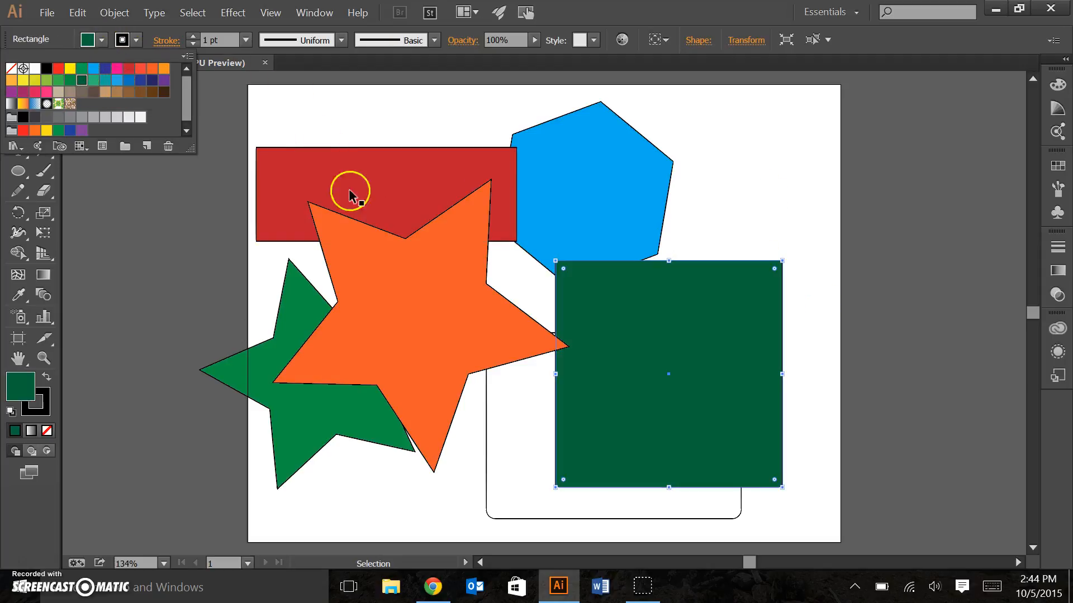
# Fill the rounded rectangle with the same dark green as the square.
pyautogui.click(495, 447)
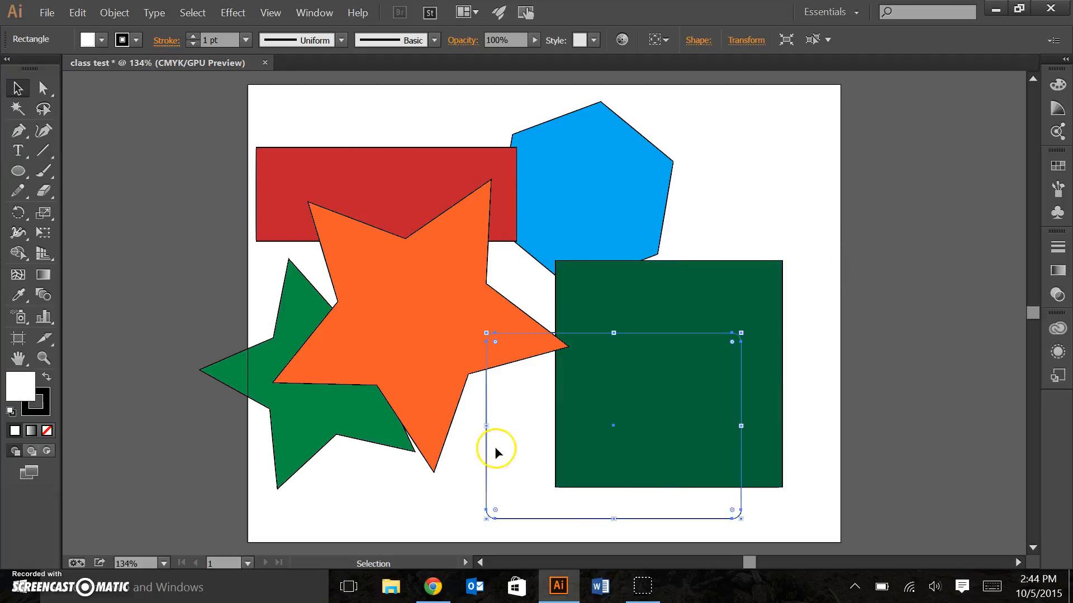
pyautogui.click(102, 41)
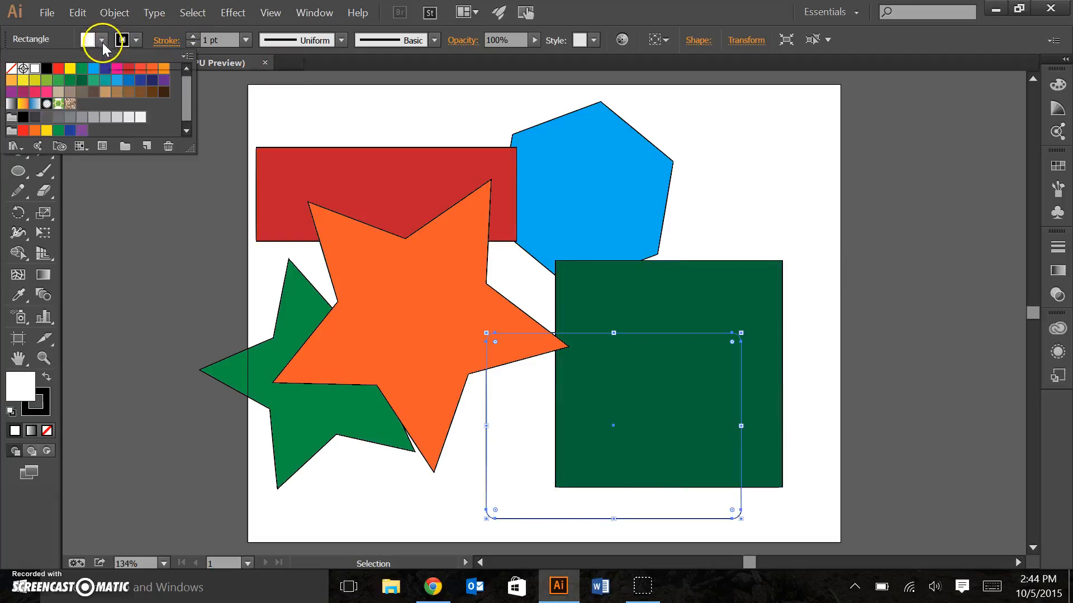
pyautogui.click(82, 80)
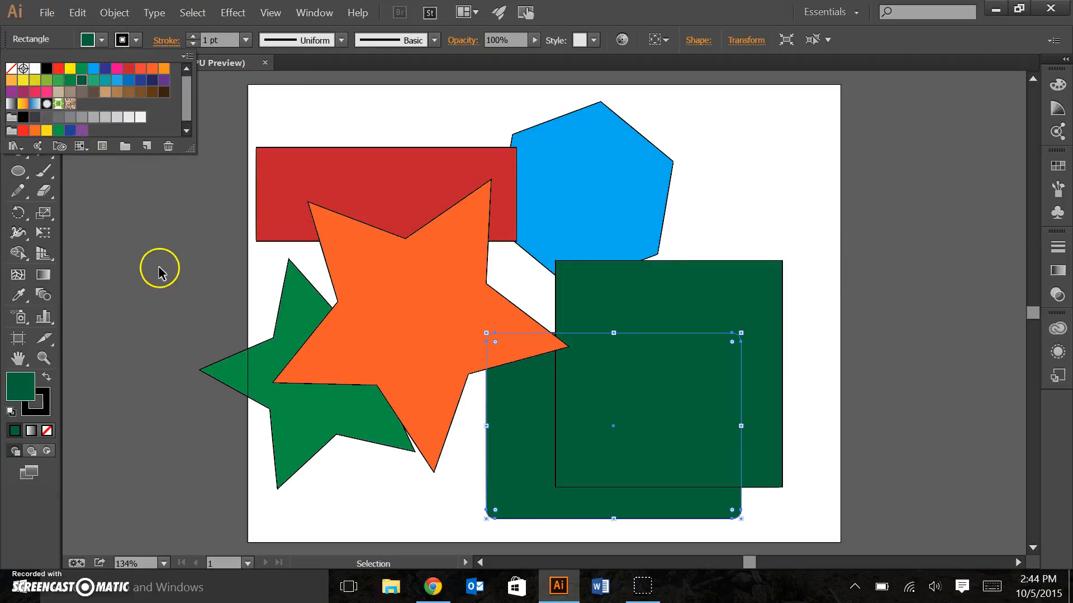
pyautogui.click(921, 285)
# Change the rounded rectangle's fill to teal.
pyautogui.click(518, 408)
pyautogui.click(102, 40)
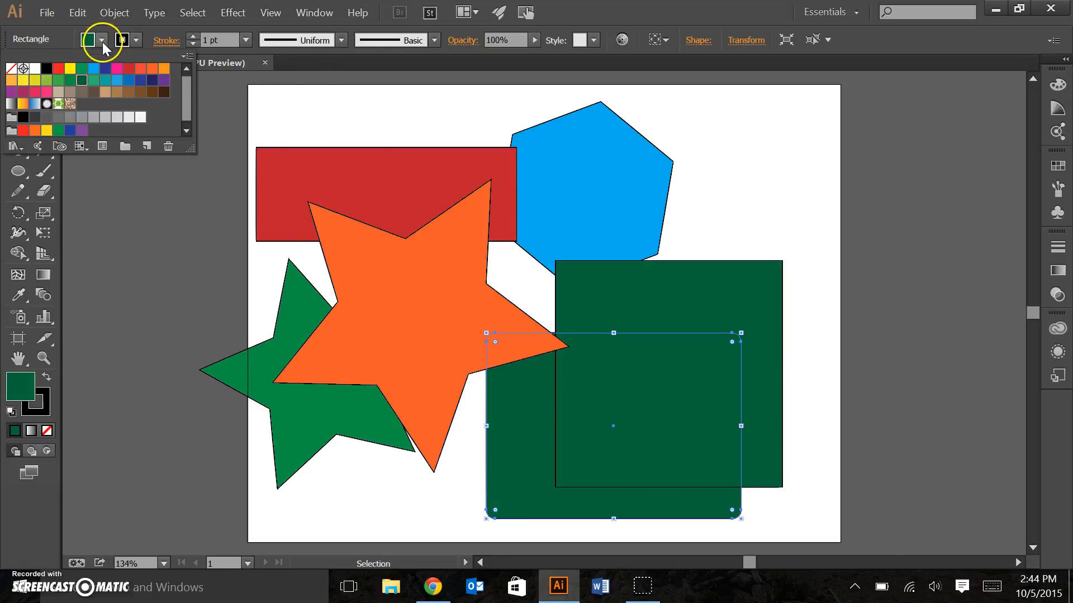
pyautogui.click(106, 83)
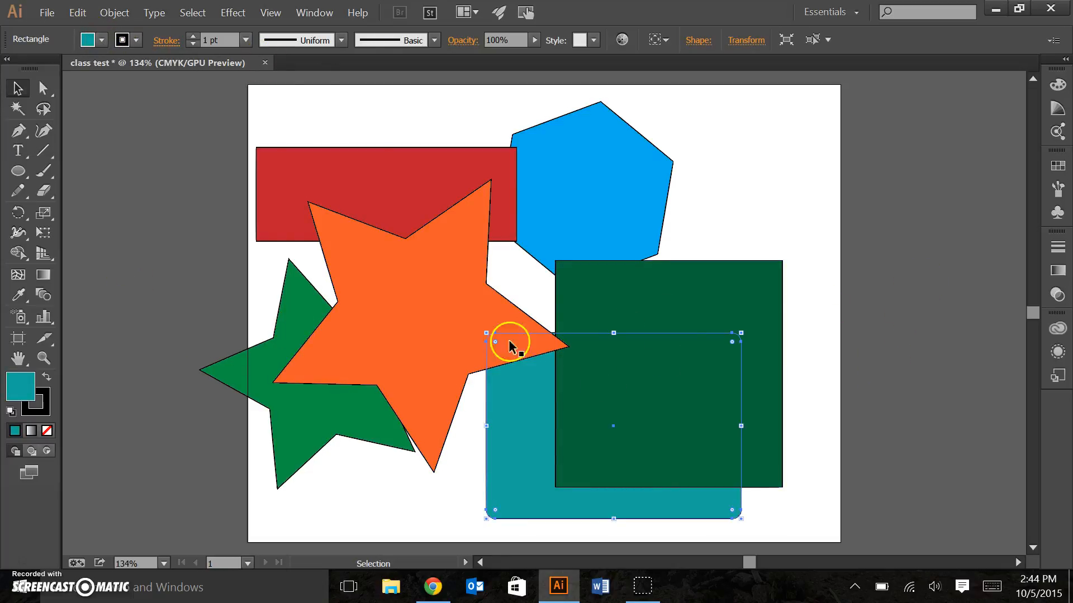
# Move the dark green square up past the artboard's right edge and the green star right onto the artboard.
pyautogui.moveTo(752, 294); pyautogui.dragTo(837, 197)
pyautogui.click(904, 324)
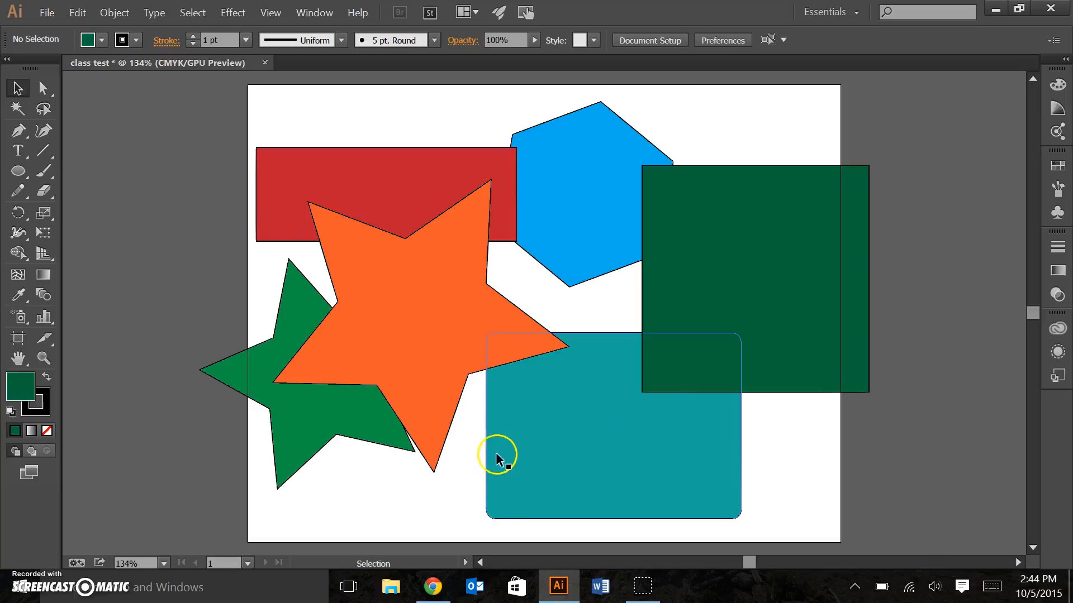
pyautogui.moveTo(287, 427); pyautogui.dragTo(338, 450)
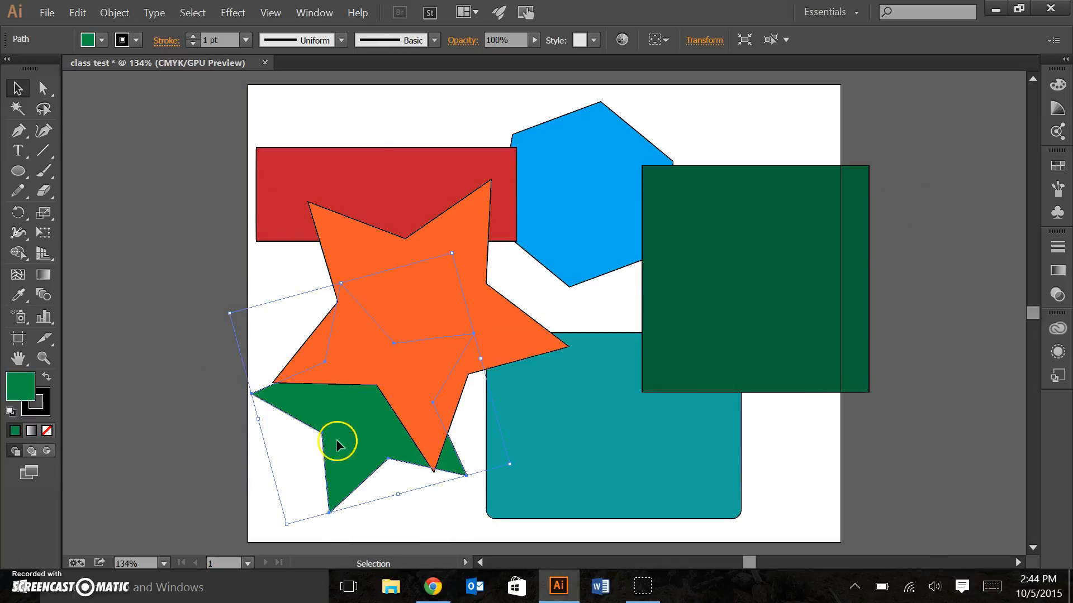
# Select every shape and clear the selection, once with a marquee and once with Select All.
pyautogui.moveTo(185, 142); pyautogui.dragTo(589, 426)
pyautogui.moveTo(661, 450); pyautogui.dragTo(859, 489)
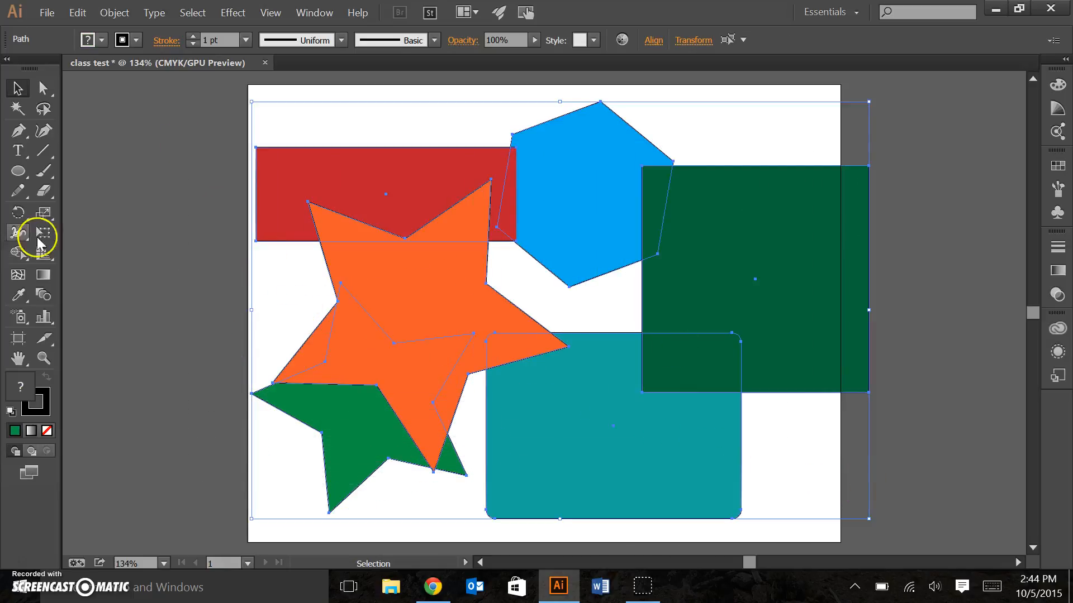
pyautogui.click(185, 246)
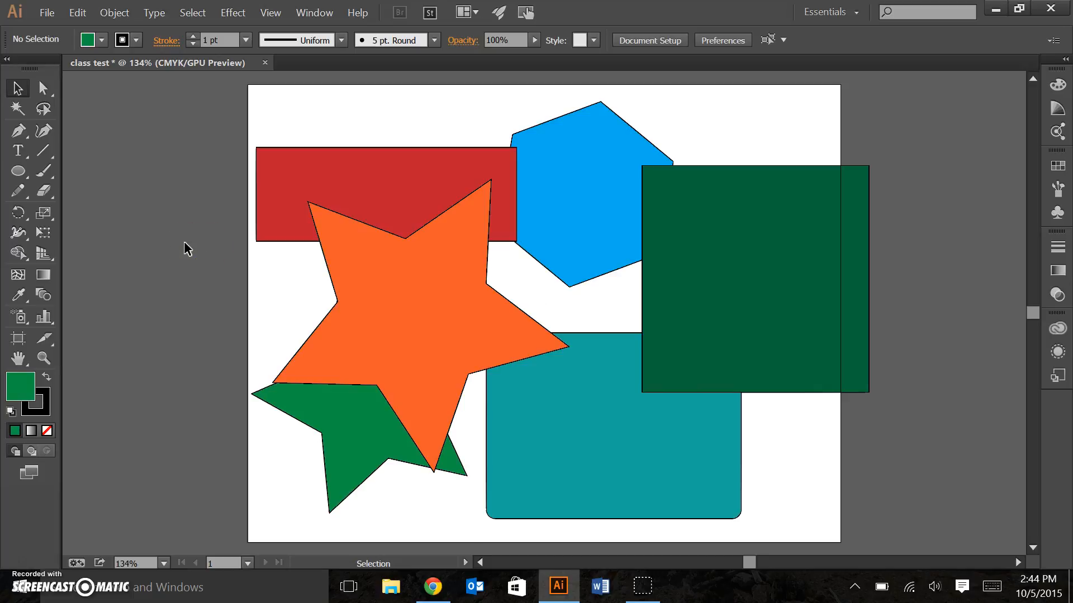
pyautogui.hotkey('ctrl', 'a')
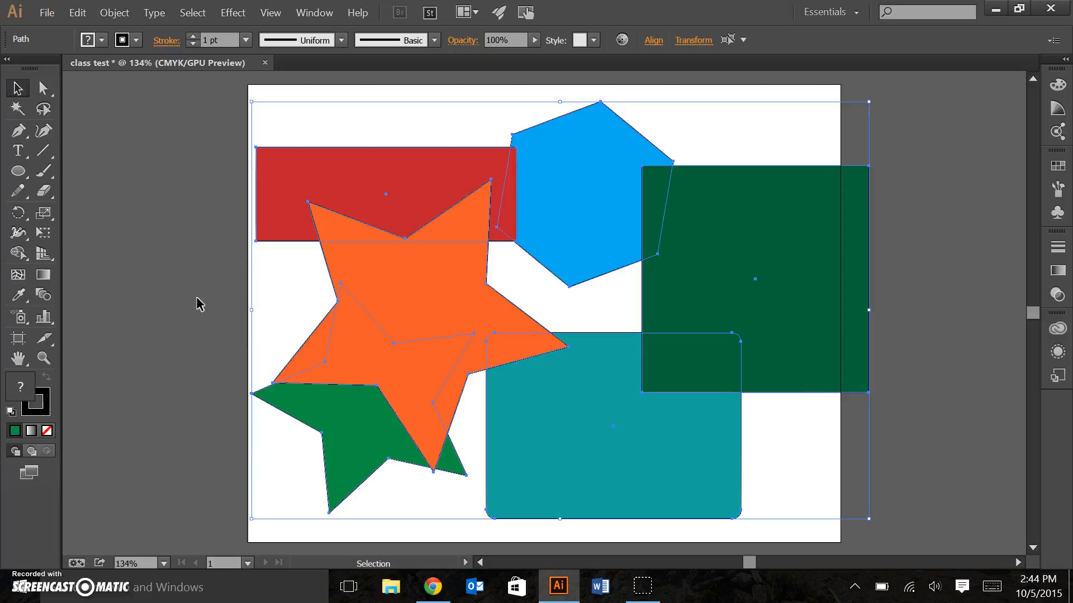
pyautogui.click(103, 265)
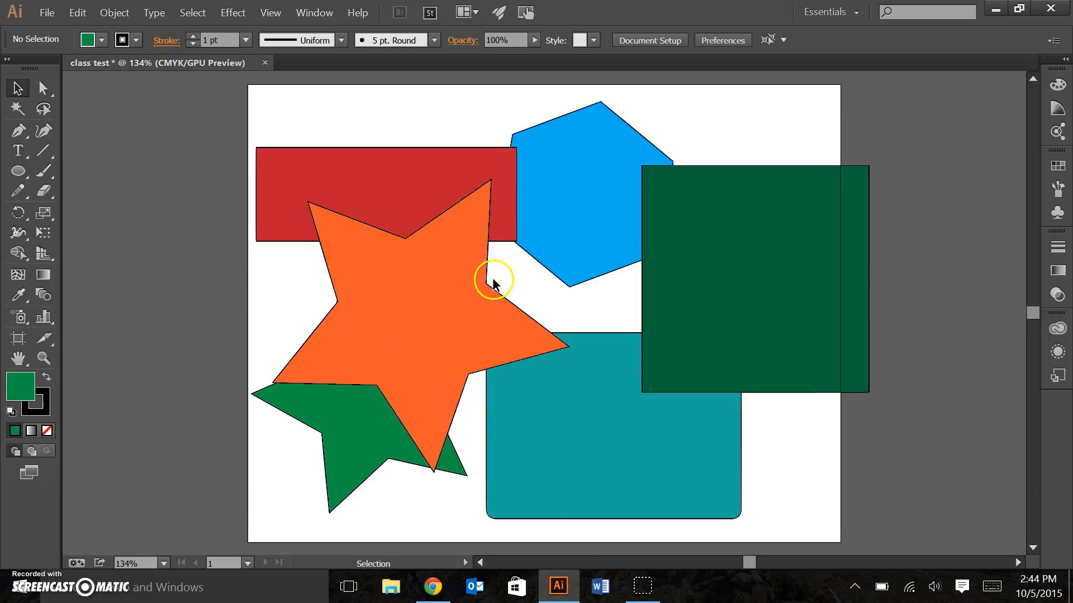
# Move the dark green square back onto the artboard and shift the blue hexagon slightly left.
pyautogui.moveTo(718, 285); pyautogui.dragTo(634, 316)
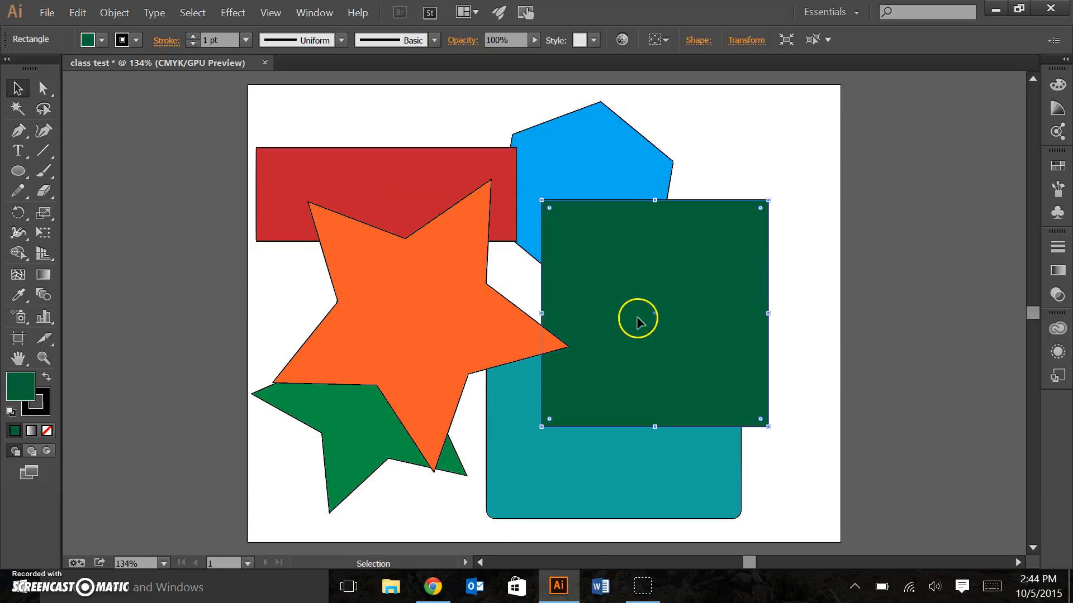
pyautogui.moveTo(596, 124); pyautogui.dragTo(561, 142)
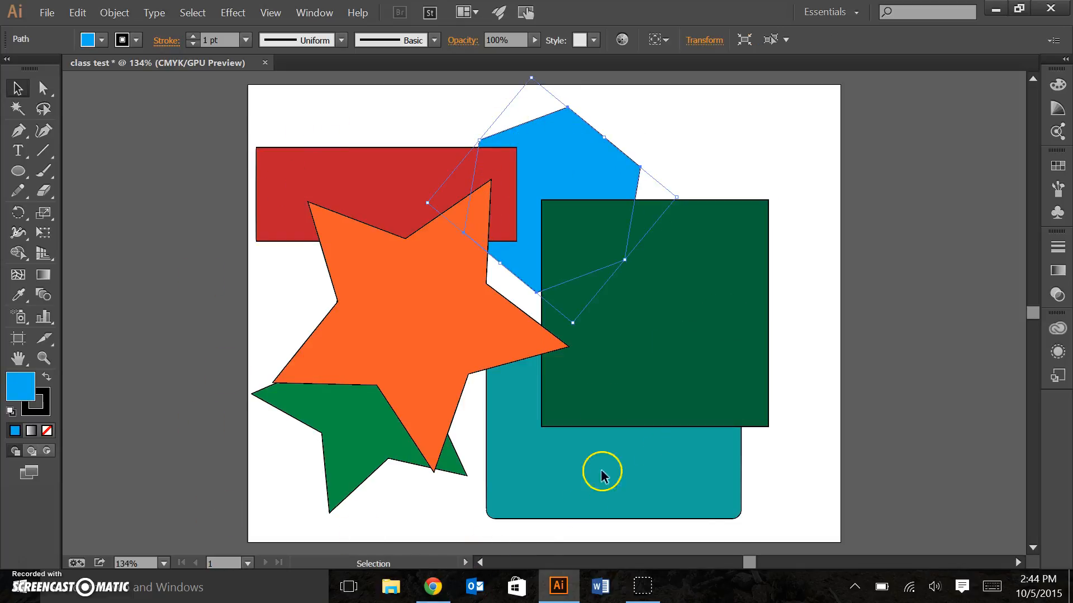
# Reposition the orange star so it overlaps the red rectangle, the green star and the dark green square, and clear the selection.
pyautogui.click(386, 330)
pyautogui.moveTo(385, 329); pyautogui.dragTo(391, 312)
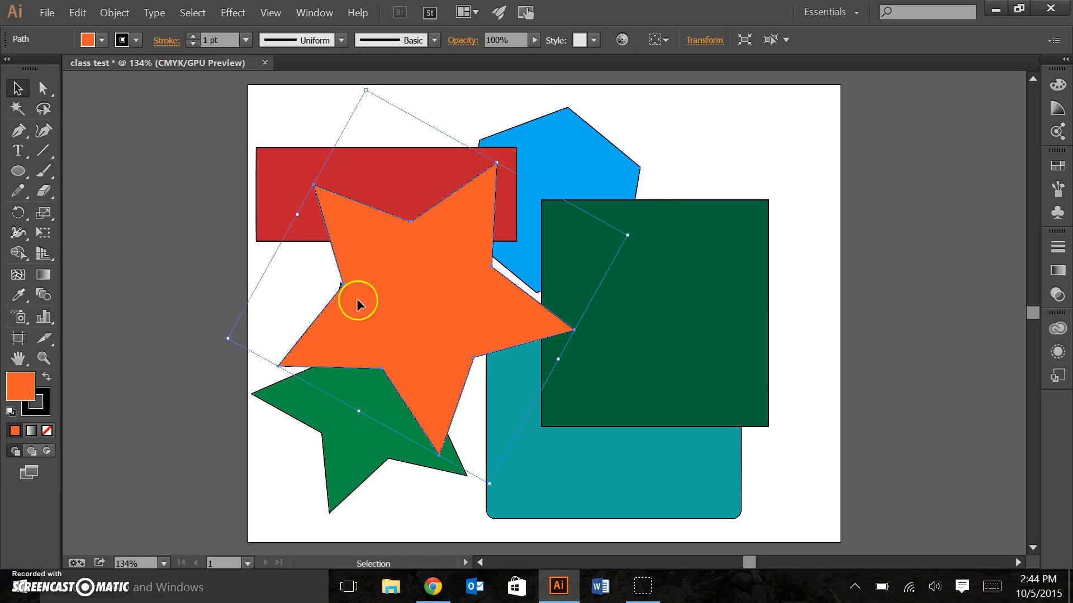
pyautogui.click(170, 247)
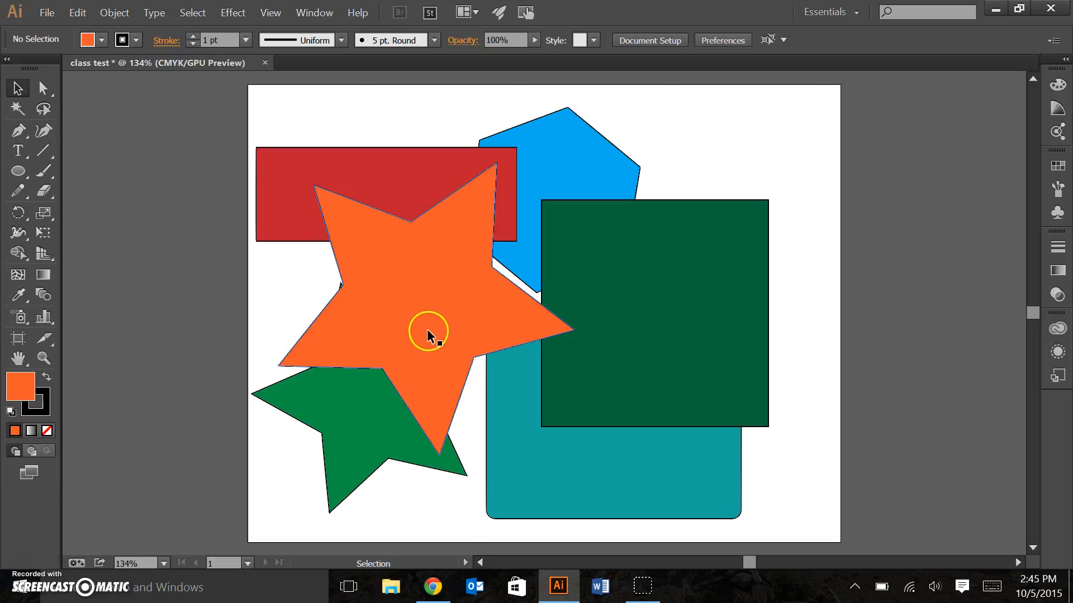
pyautogui.moveTo(418, 323); pyautogui.dragTo(399, 320)
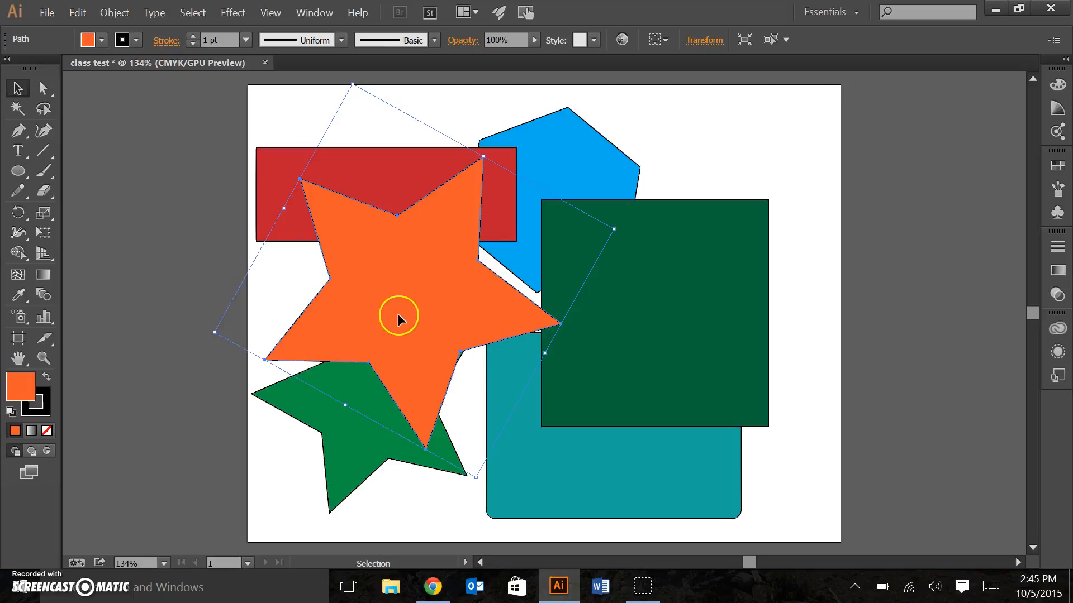
pyautogui.click(140, 262)
pyautogui.moveTo(409, 301); pyautogui.dragTo(433, 326)
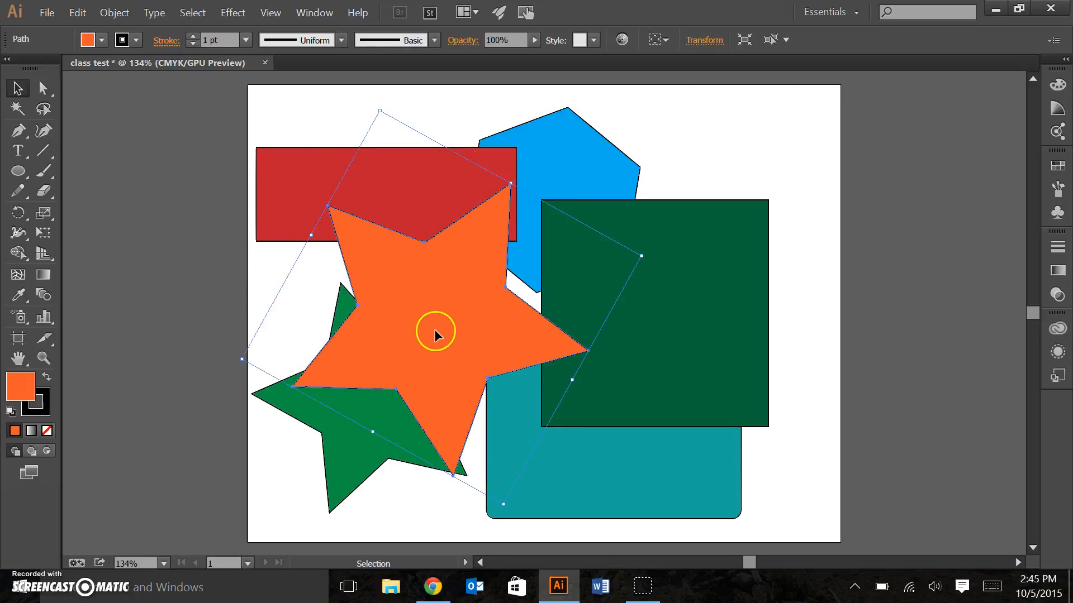
pyautogui.click(178, 217)
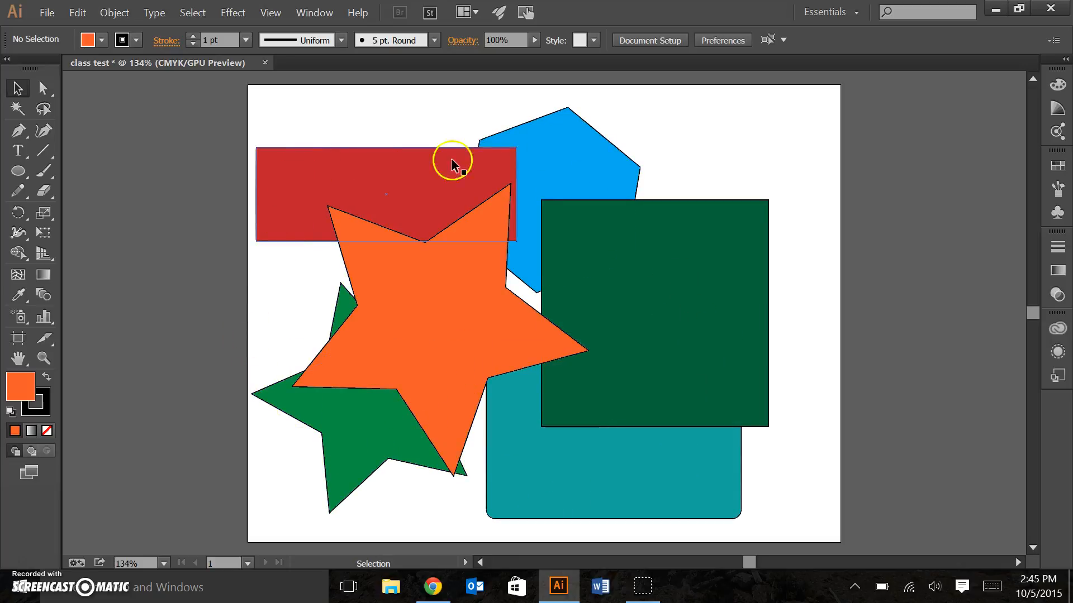
# Display the document's layers and add a new layer above Layer 1.
pyautogui.click(321, 14)
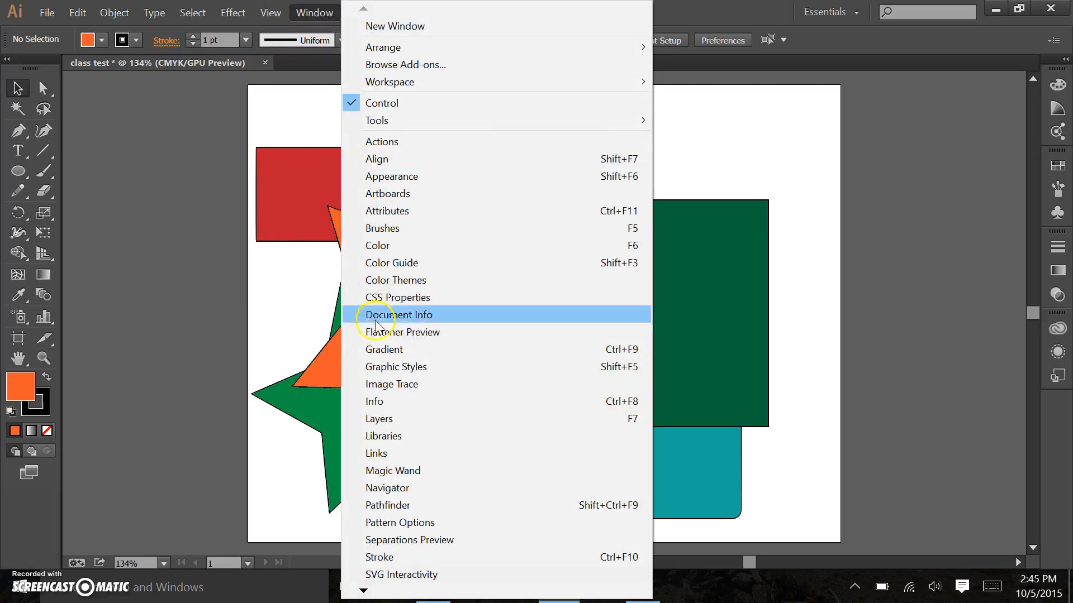
pyautogui.click(390, 421)
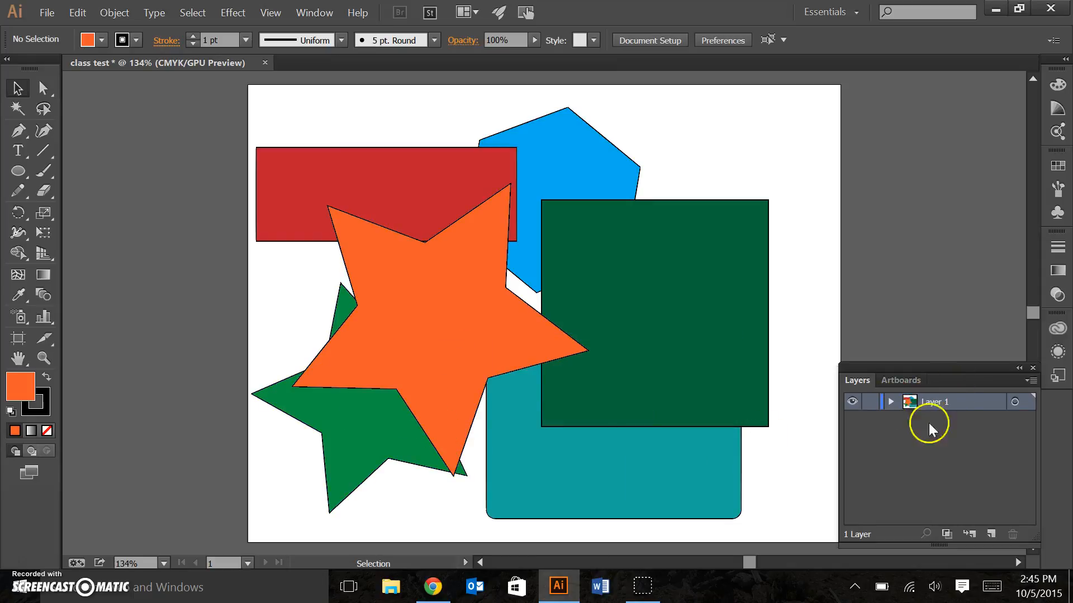
pyautogui.click(989, 534)
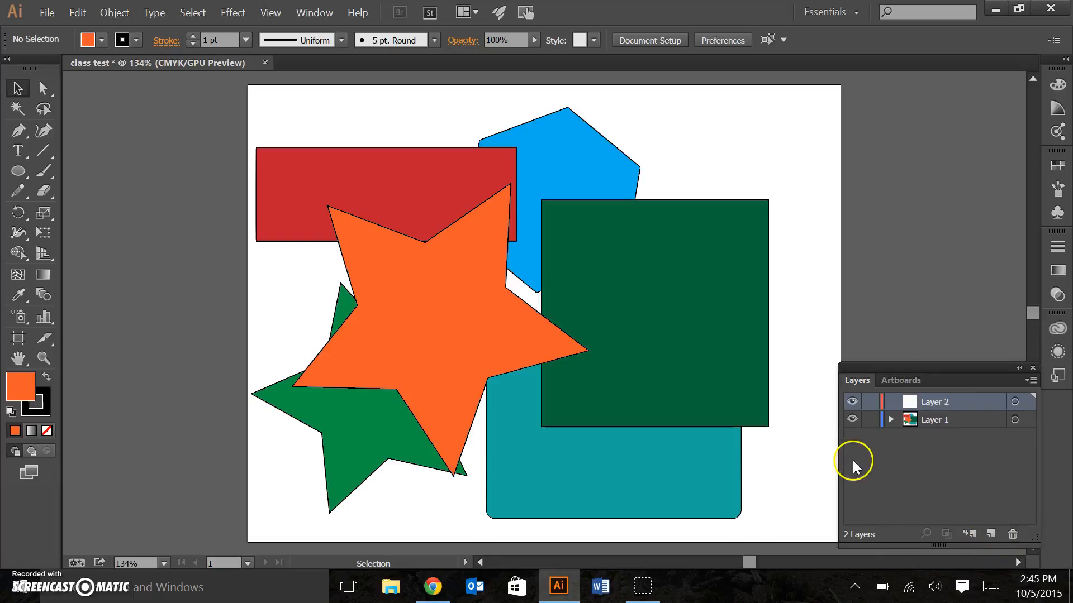
# Lock Layer 2 and Layer 1, and toggle Layer 1's visibility off and on again.
pyautogui.click(869, 402)
pyautogui.click(872, 421)
pyautogui.click(869, 403)
pyautogui.click(870, 419)
pyautogui.click(852, 420)
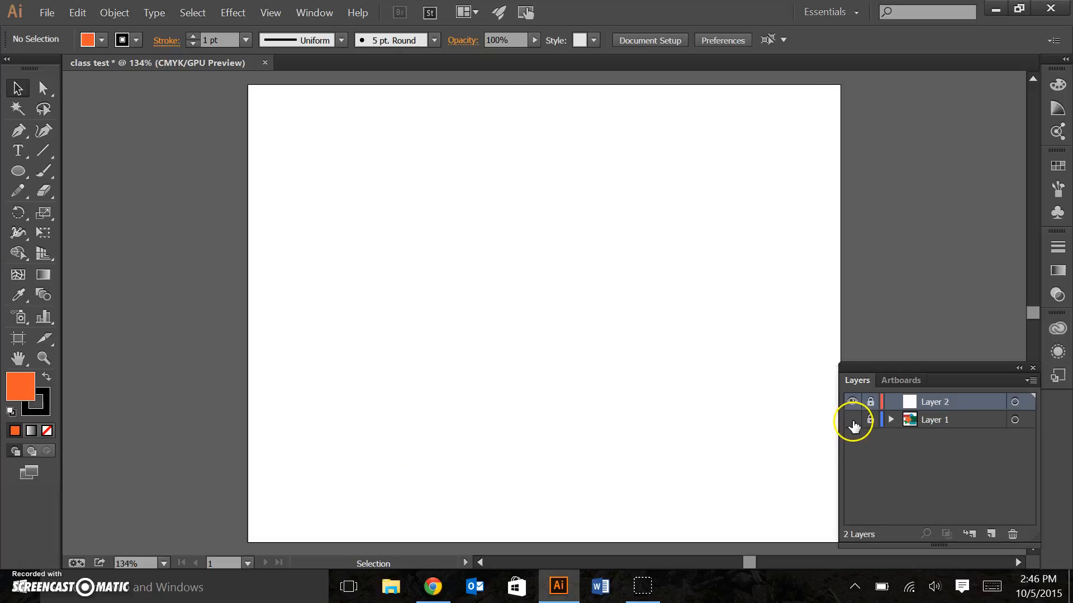
pyautogui.click(851, 420)
# Unlock Layer 2 and try to marquee-select the shapes on the locked Layer 1.
pyautogui.click(871, 407)
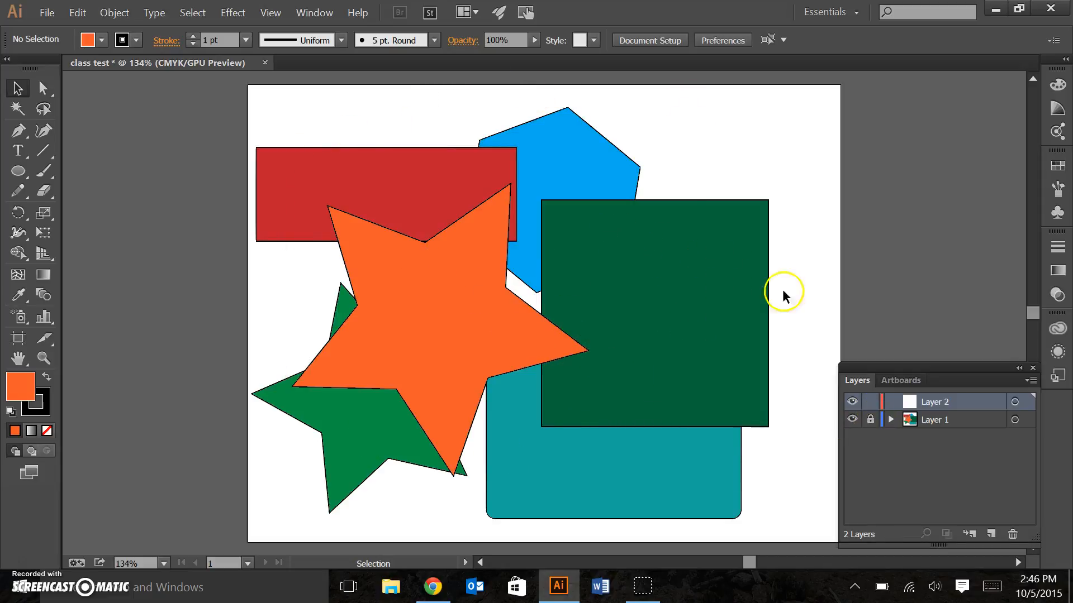
pyautogui.moveTo(549, 479); pyautogui.dragTo(822, 511)
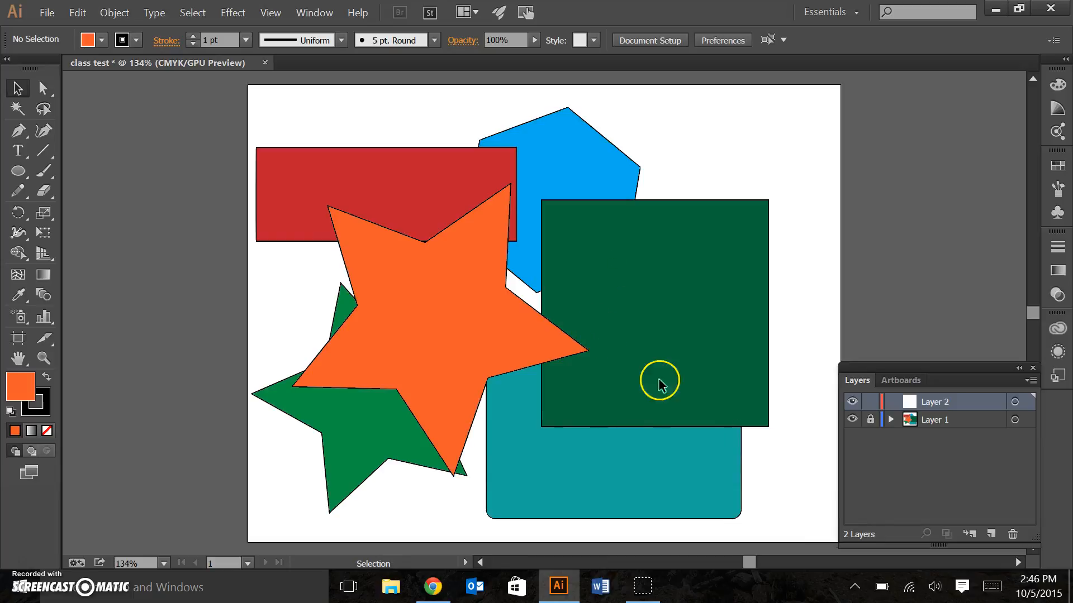
pyautogui.click(869, 420)
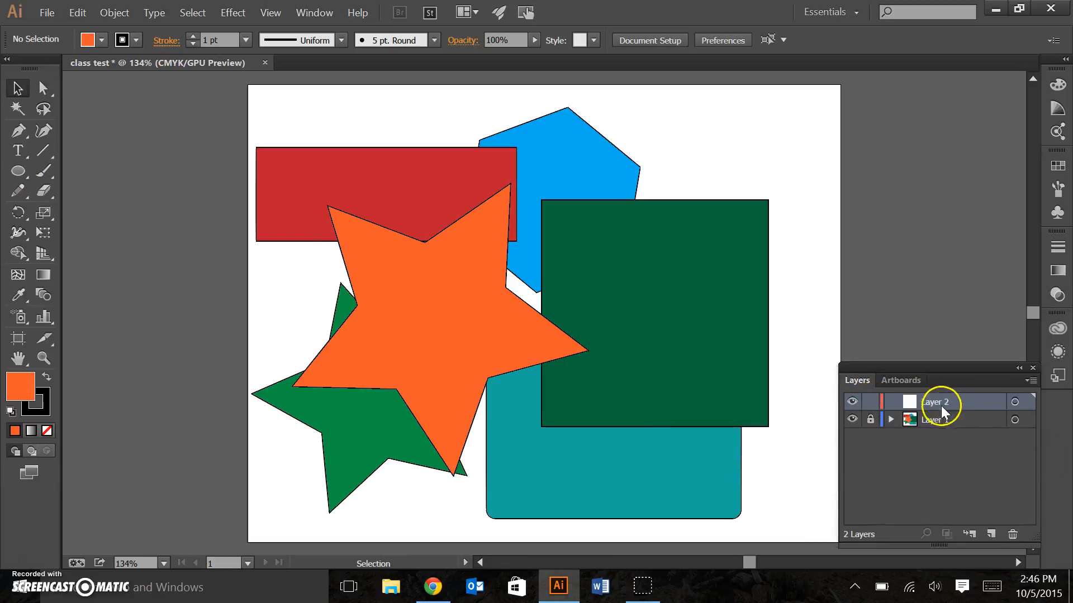
# Draw six overlapping orange circles of different sizes over the shapes on Layer 2 with the Ellipse tool, and clear the selection.
pyautogui.click(20, 176)
pyautogui.moveTo(297, 123); pyautogui.dragTo(543, 335)
pyautogui.moveTo(484, 108); pyautogui.dragTo(630, 251)
pyautogui.moveTo(604, 176)
pyautogui.mouseDown()
pyautogui.moveTo(595, 175)
pyautogui.moveTo(714, 285)
pyautogui.mouseUp()
pyautogui.moveTo(572, 272)
pyautogui.mouseDown()
pyautogui.moveTo(716, 418)
pyautogui.moveTo(802, 436)
pyautogui.moveTo(802, 448)
pyautogui.mouseUp()
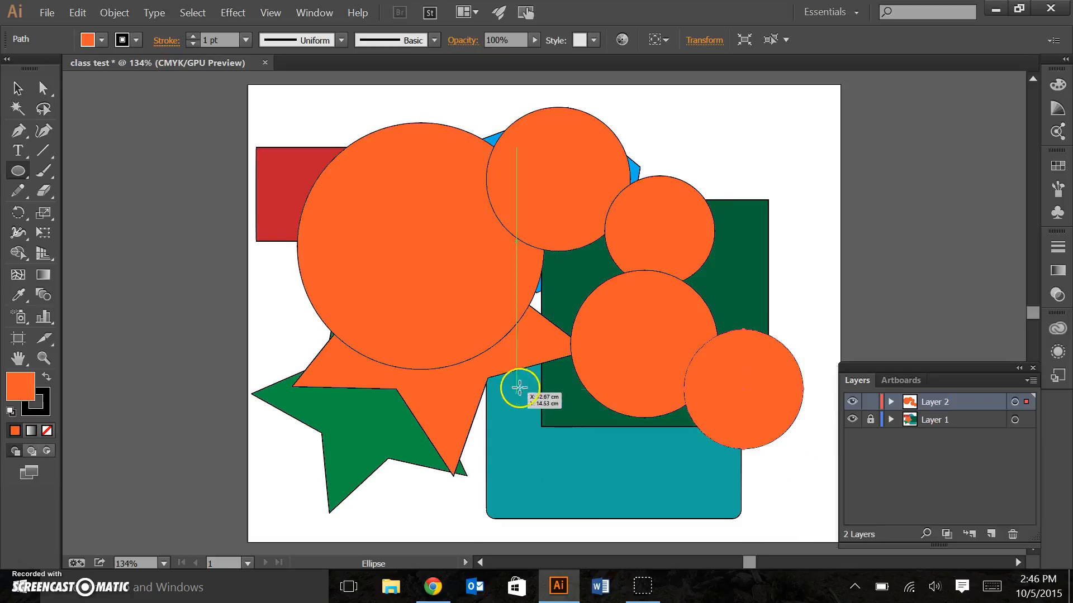
pyautogui.moveTo(529, 347)
pyautogui.mouseDown()
pyautogui.moveTo(622, 471)
pyautogui.moveTo(651, 498)
pyautogui.moveTo(682, 499)
pyautogui.mouseUp()
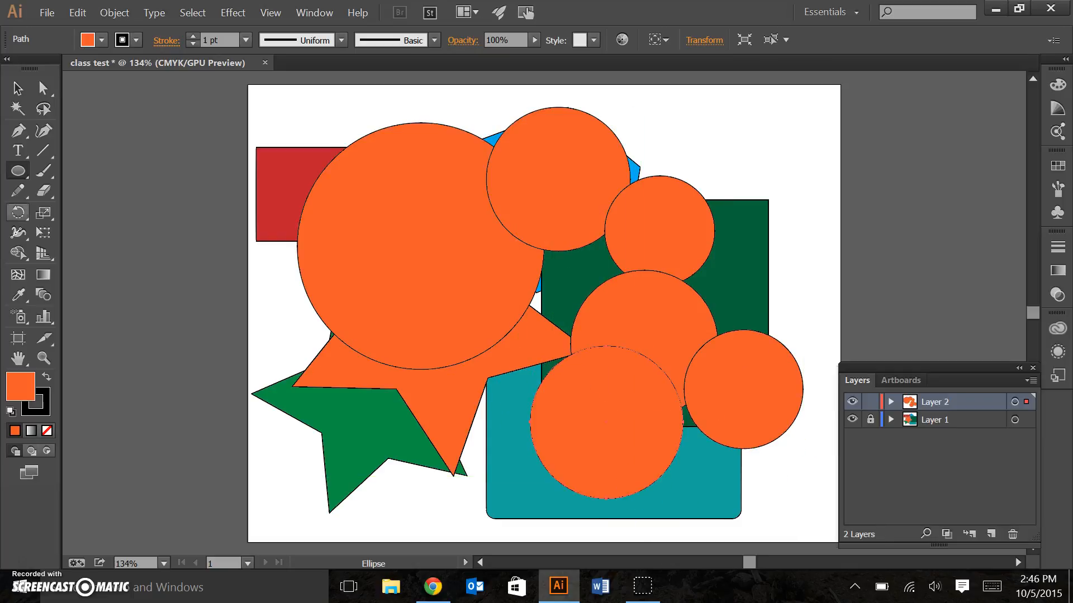
pyautogui.click(12, 88)
pyautogui.click(169, 162)
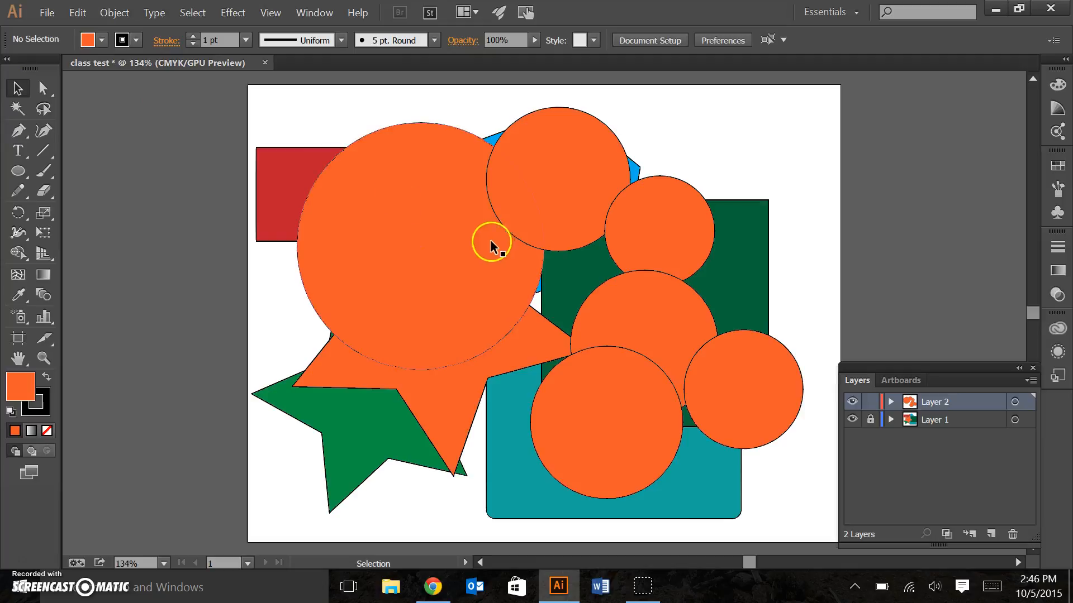
# Fill the uppermost circle, overlapping the large one, with dark blue.
pyautogui.click(493, 207)
pyautogui.click(102, 40)
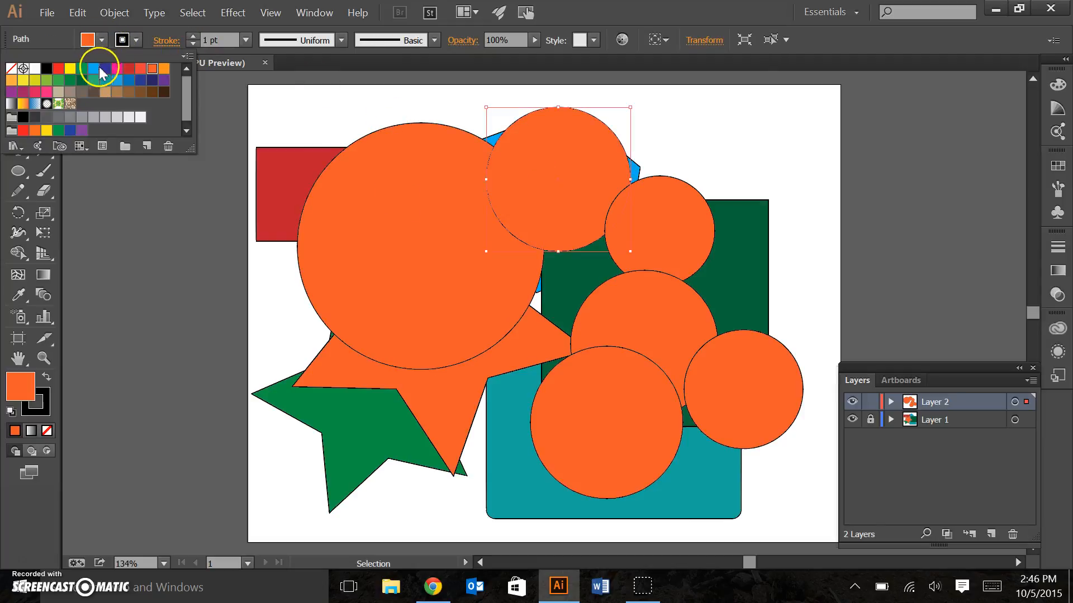
pyautogui.click(105, 68)
pyautogui.click(103, 324)
# Fill the small circle just below and right of the dark blue circle with green.
pyautogui.click(652, 233)
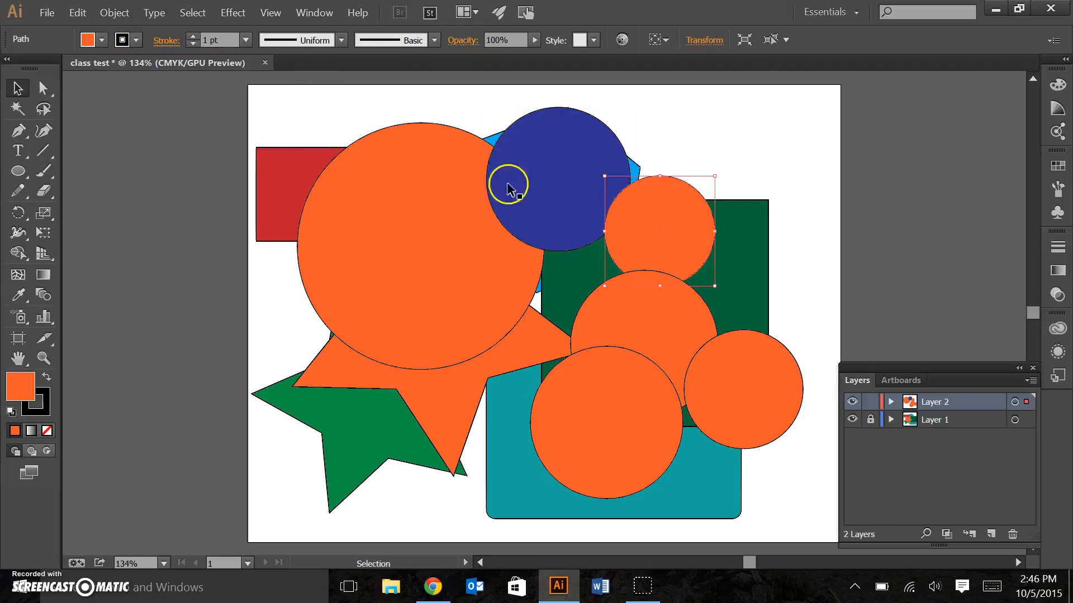
pyautogui.click(102, 40)
pyautogui.click(58, 130)
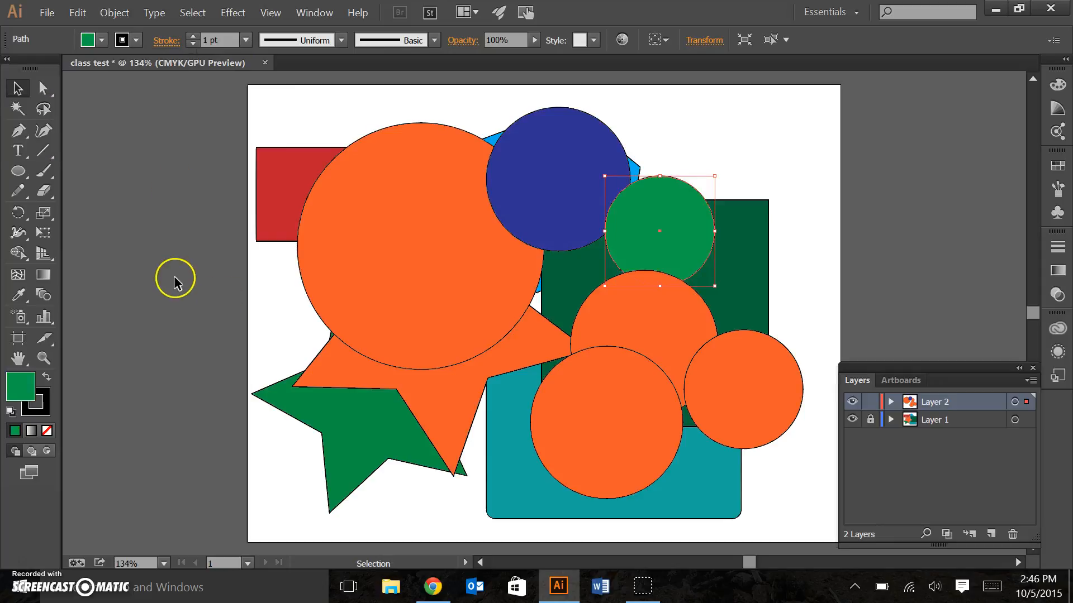
# Fill the circle below the small green circle with a lighter green.
pyautogui.click(682, 324)
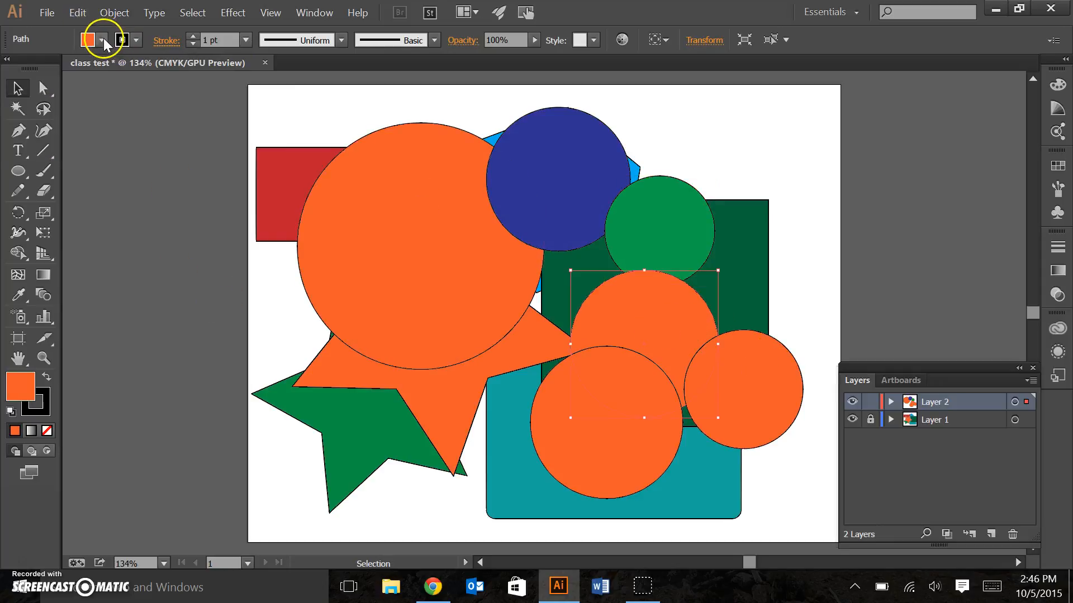
pyautogui.click(101, 40)
pyautogui.click(59, 81)
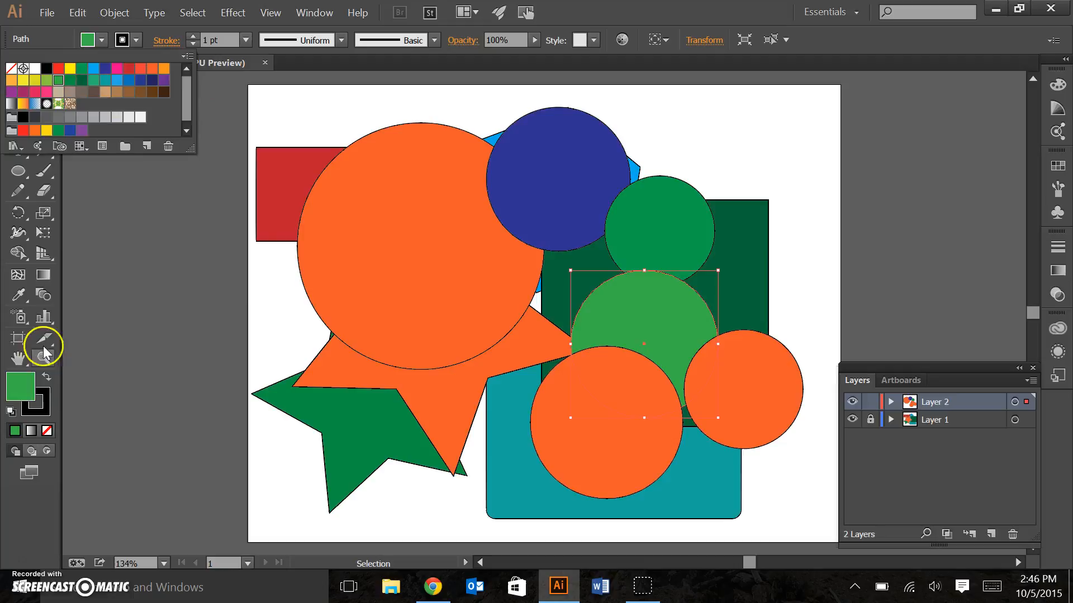
# Fill the largest circle with light blue and clear the selection.
pyautogui.click(346, 245)
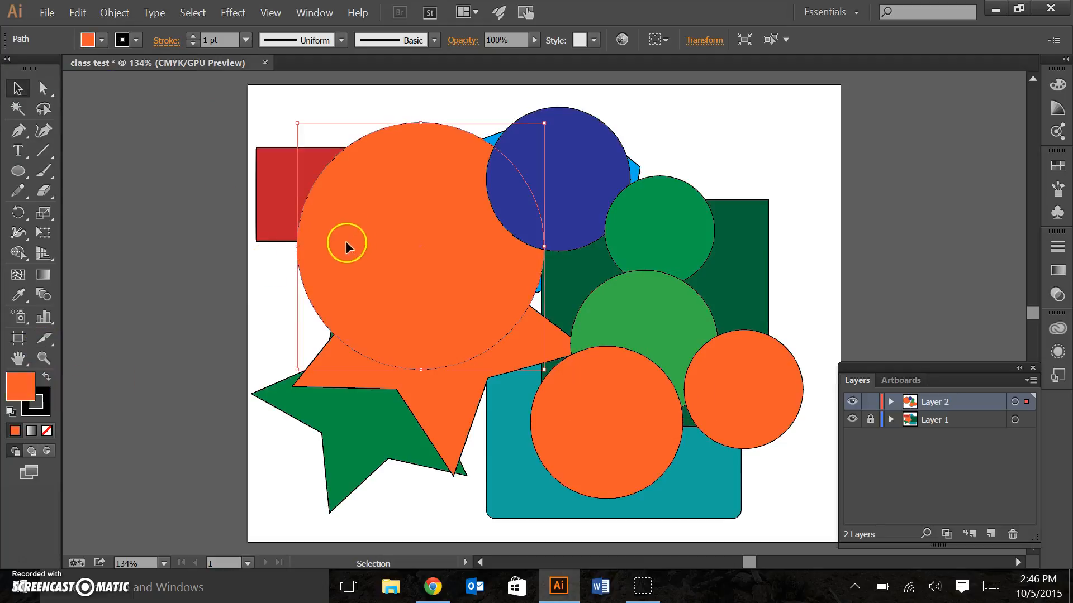
pyautogui.click(102, 40)
pyautogui.click(116, 79)
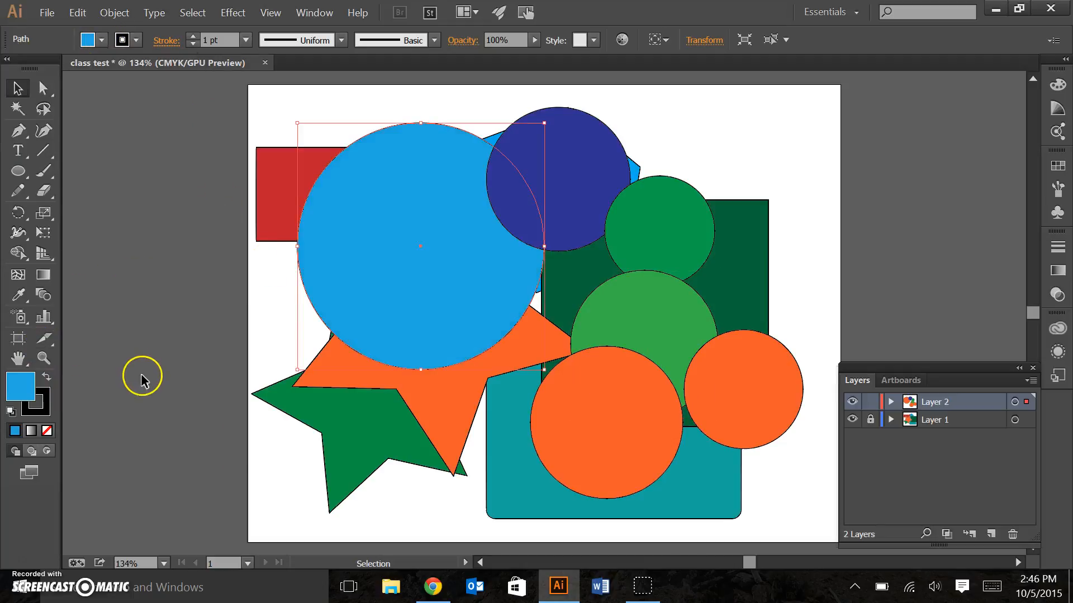
pyautogui.click(186, 282)
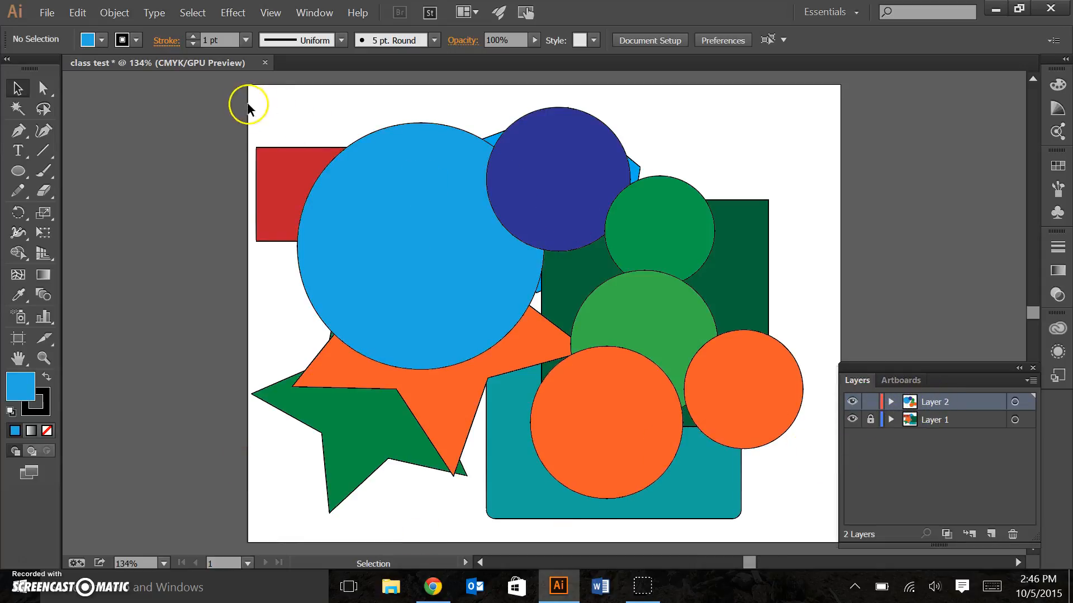
# Move all six circles on Layer 2 together up and to the left, and lock Layer 2.
pyautogui.moveTo(263, 97); pyautogui.dragTo(826, 507)
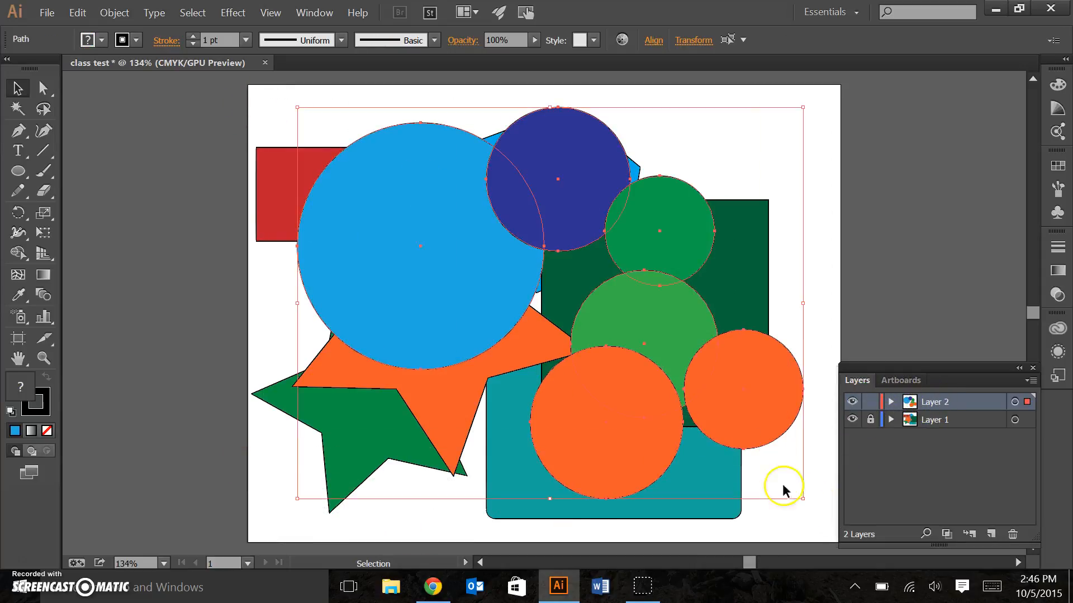
pyautogui.moveTo(632, 431); pyautogui.dragTo(598, 417)
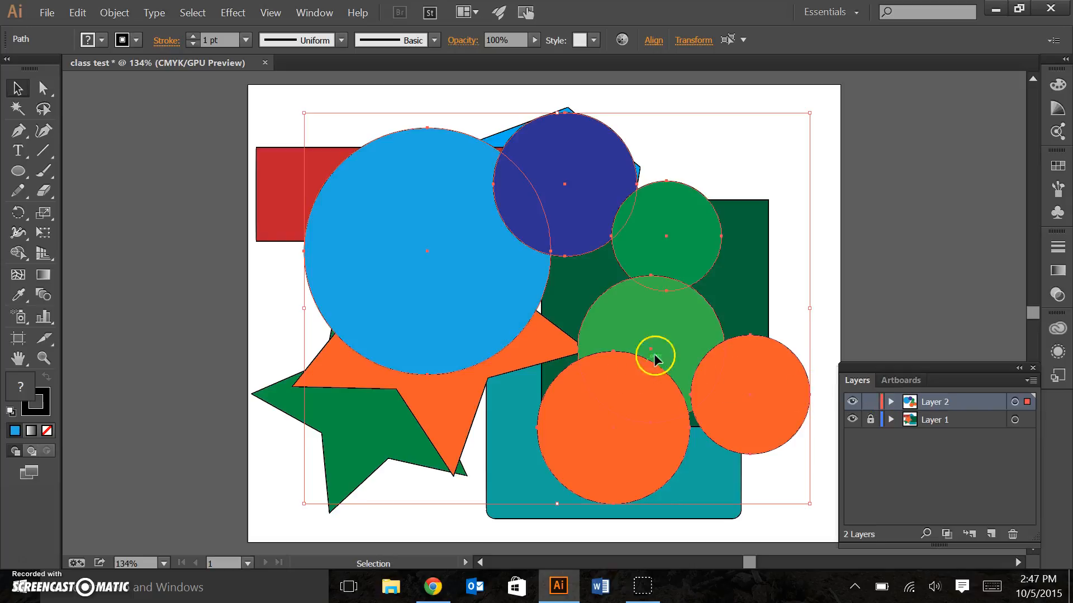
pyautogui.moveTo(715, 371); pyautogui.dragTo(692, 352)
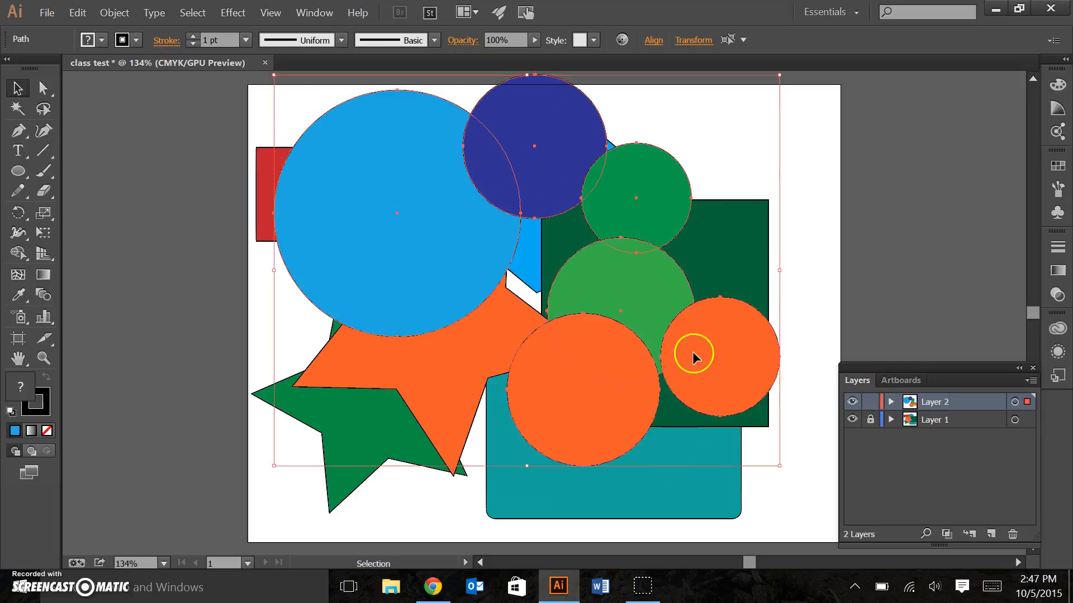
pyautogui.click(871, 404)
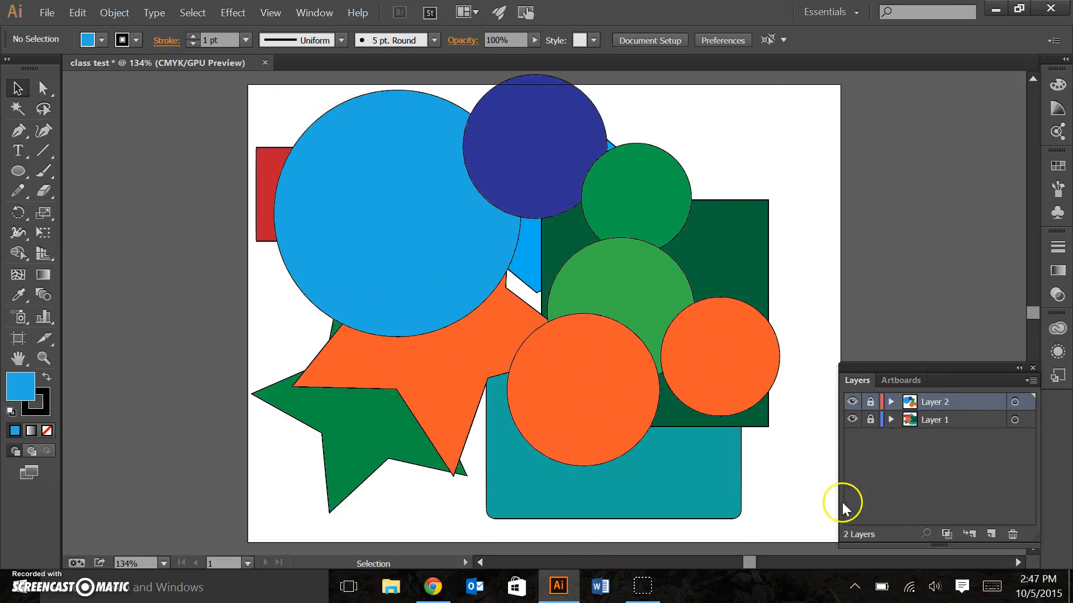
# Unlock Layer 1, move the teal rounded rectangle a little to the left, and lock Layer 1 again.
pyautogui.click(871, 420)
pyautogui.click(674, 468)
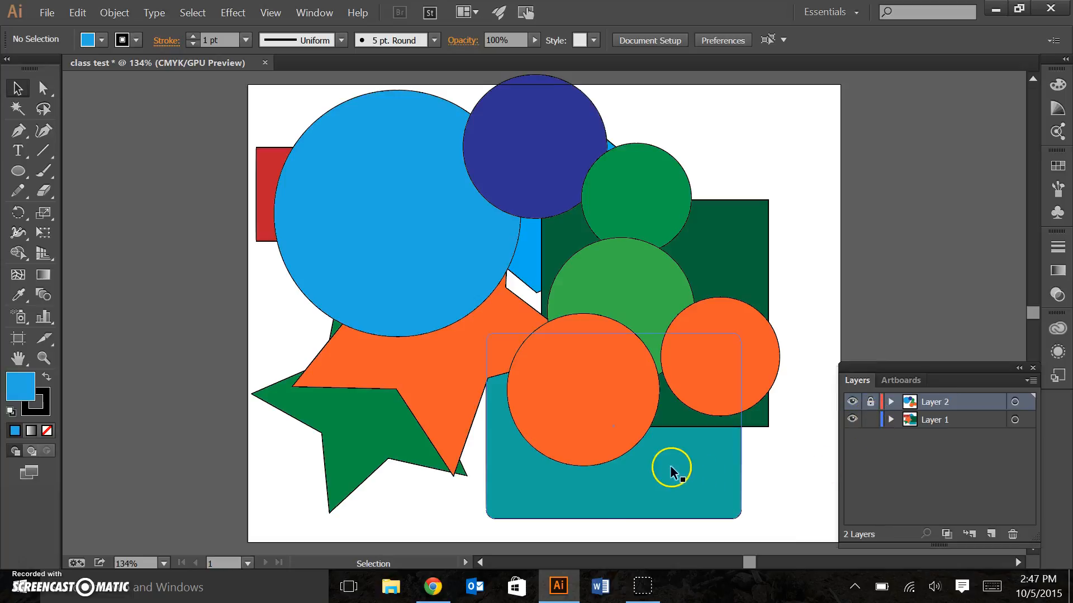
pyautogui.moveTo(683, 470); pyautogui.dragTo(650, 471)
pyautogui.click(871, 419)
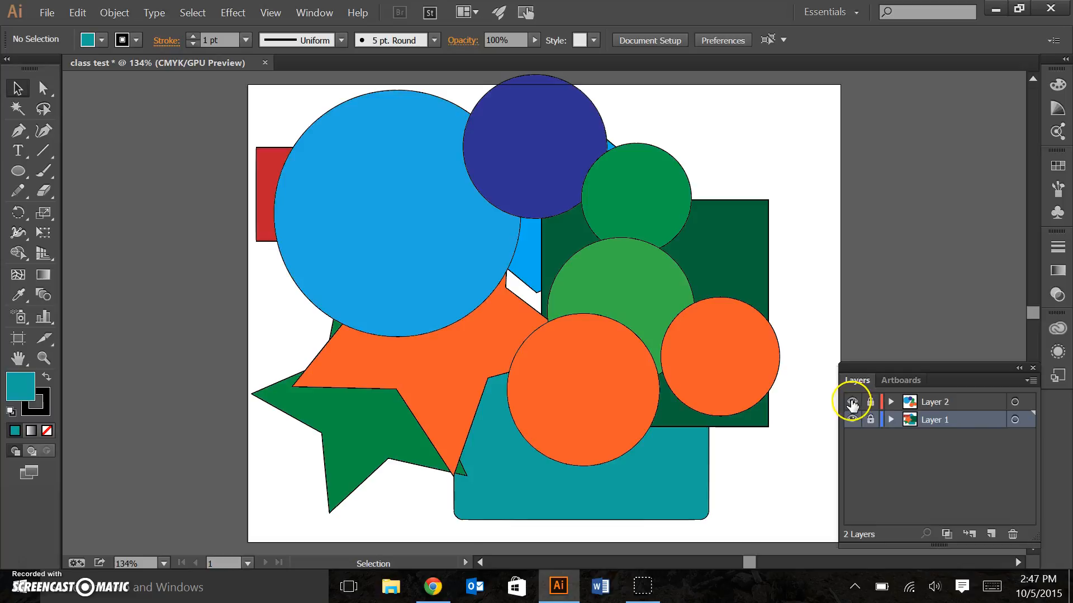
# Hide and show Layer 2 and Layer 1 in turn, leaving both layers visible.
pyautogui.click(852, 402)
pyautogui.click(852, 420)
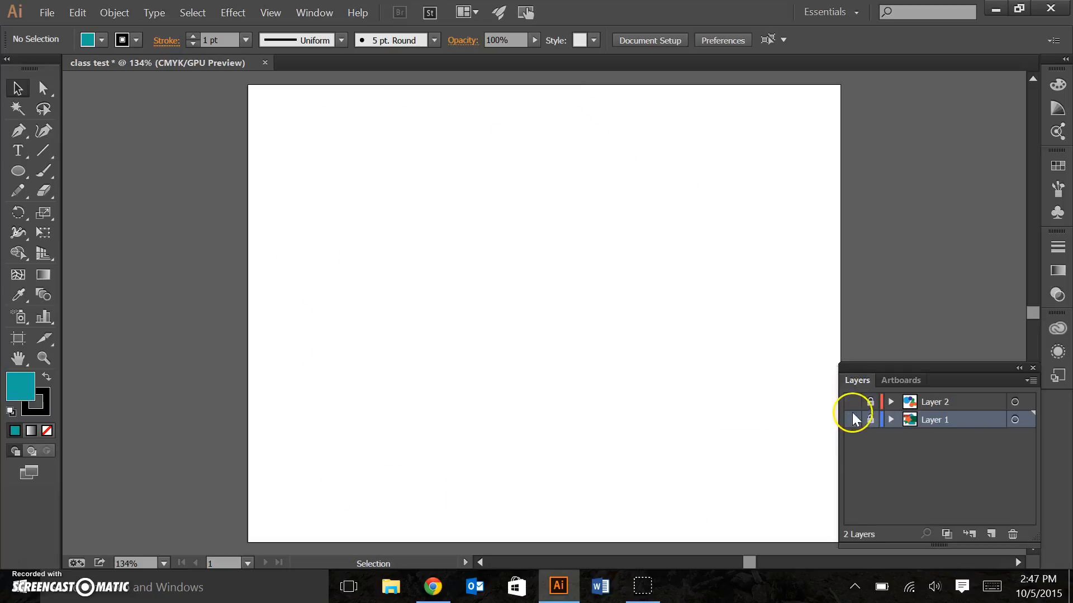
pyautogui.click(851, 401)
pyautogui.click(852, 421)
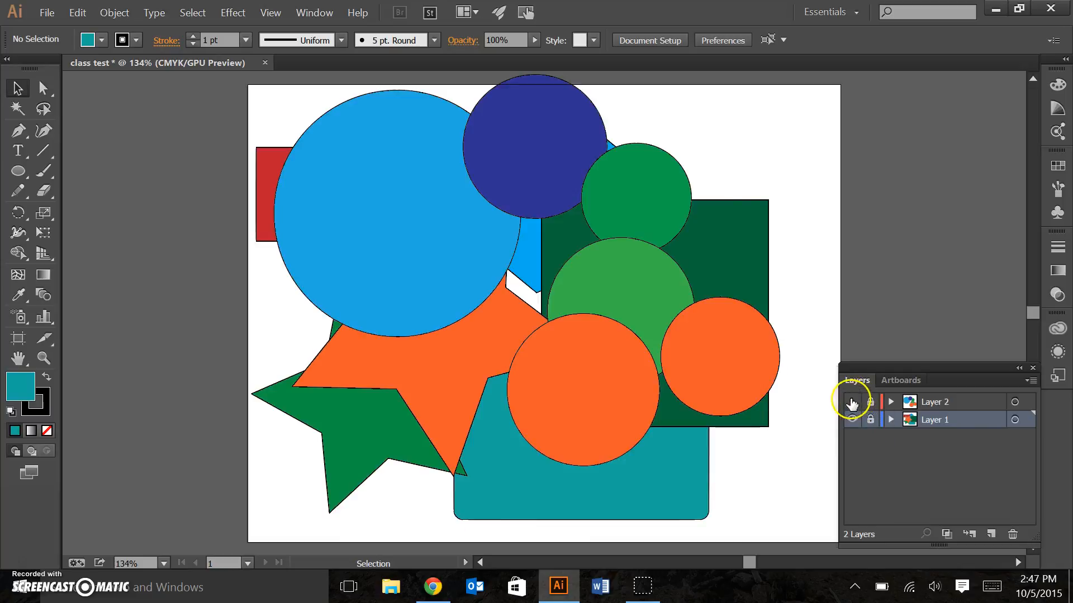
pyautogui.click(852, 402)
pyautogui.click(848, 420)
pyautogui.click(852, 402)
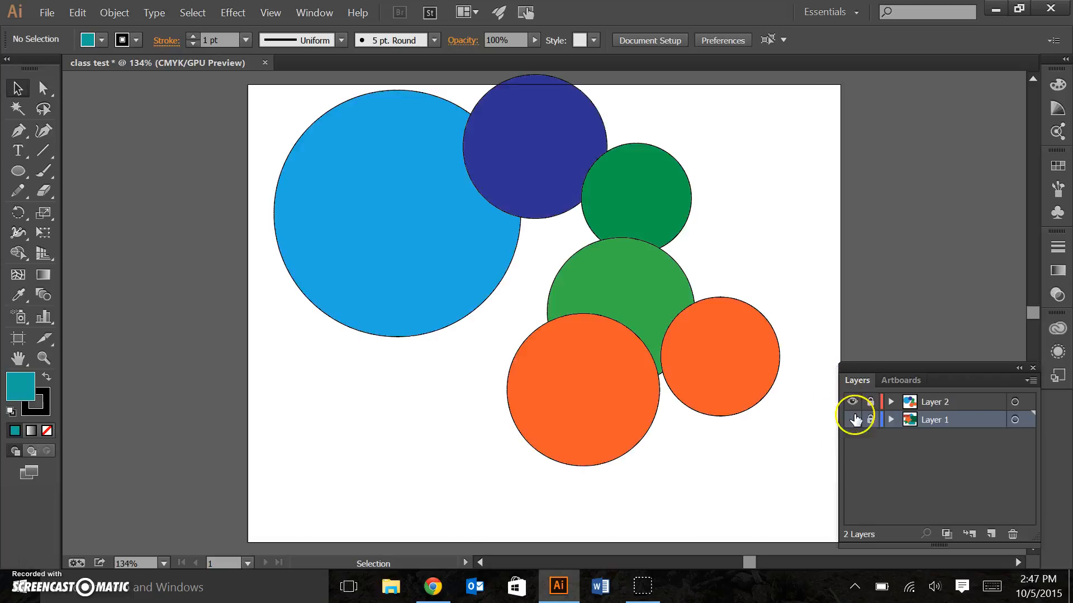
pyautogui.click(851, 419)
# Unlock and delete Layer 1, and unlock Layer 2.
pyautogui.click(872, 420)
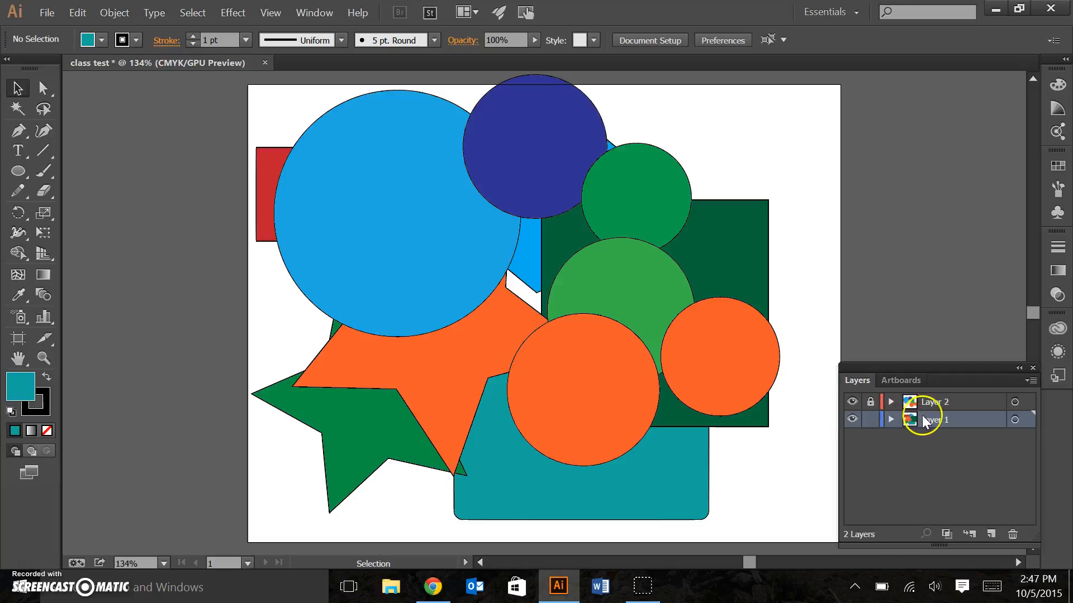
pyautogui.moveTo(927, 417); pyautogui.dragTo(1012, 536)
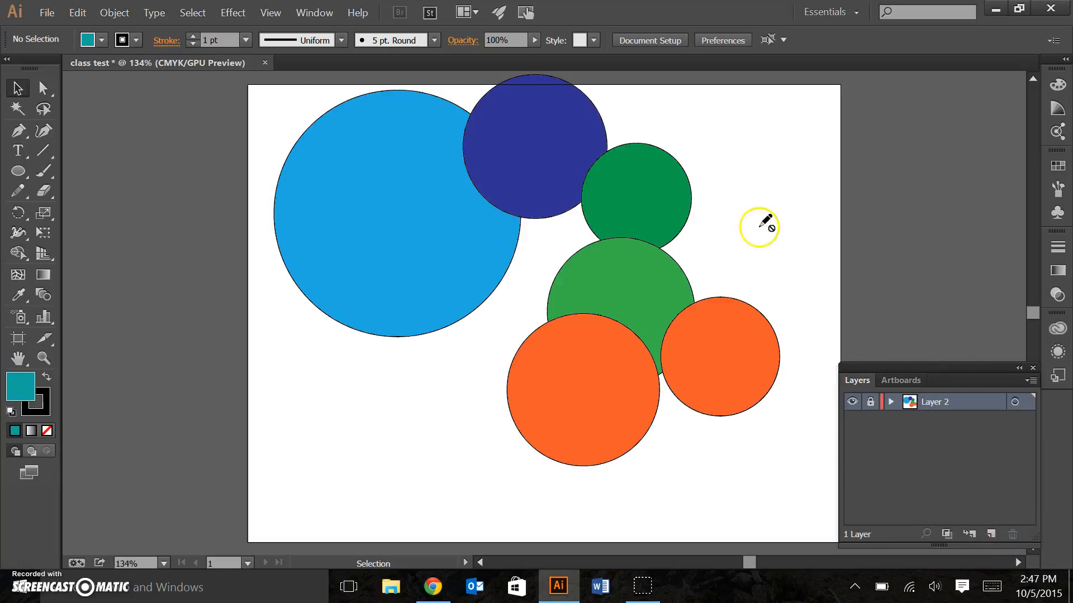
pyautogui.click(869, 401)
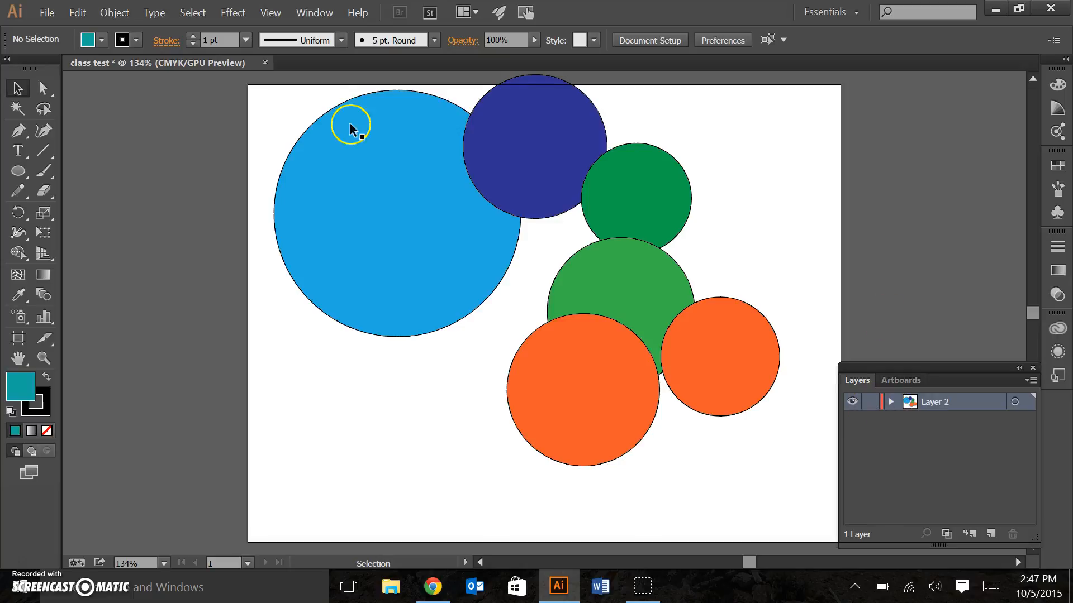
# Move all six circles together down and to the right, and delete the large light blue circle.
pyautogui.moveTo(593, 272); pyautogui.dragTo(759, 464)
pyautogui.moveTo(645, 299); pyautogui.dragTo(674, 352)
pyautogui.click(898, 262)
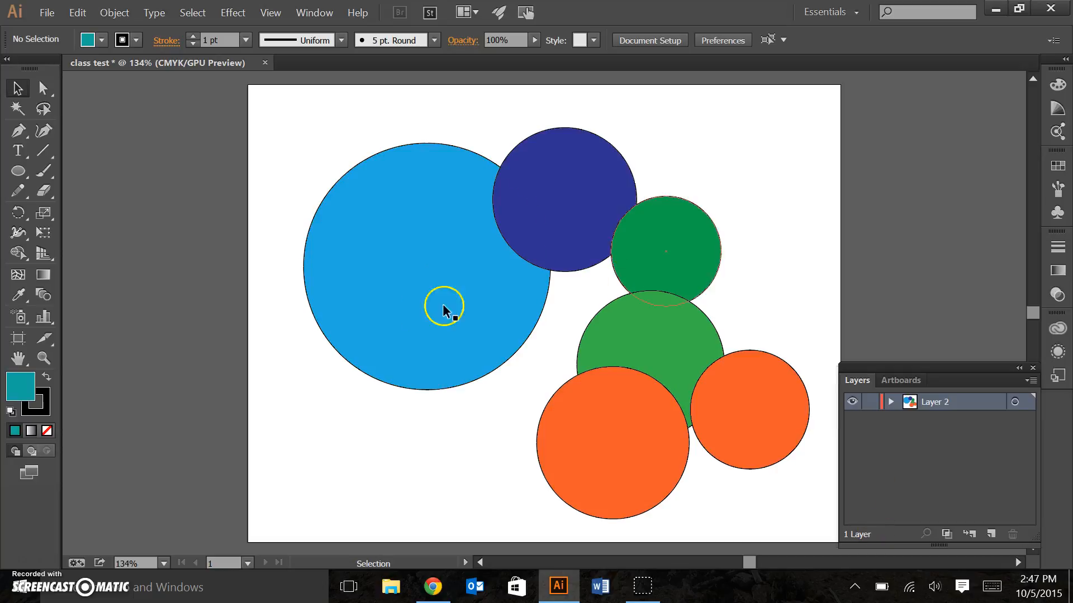
pyautogui.moveTo(395, 298); pyautogui.dragTo(361, 330)
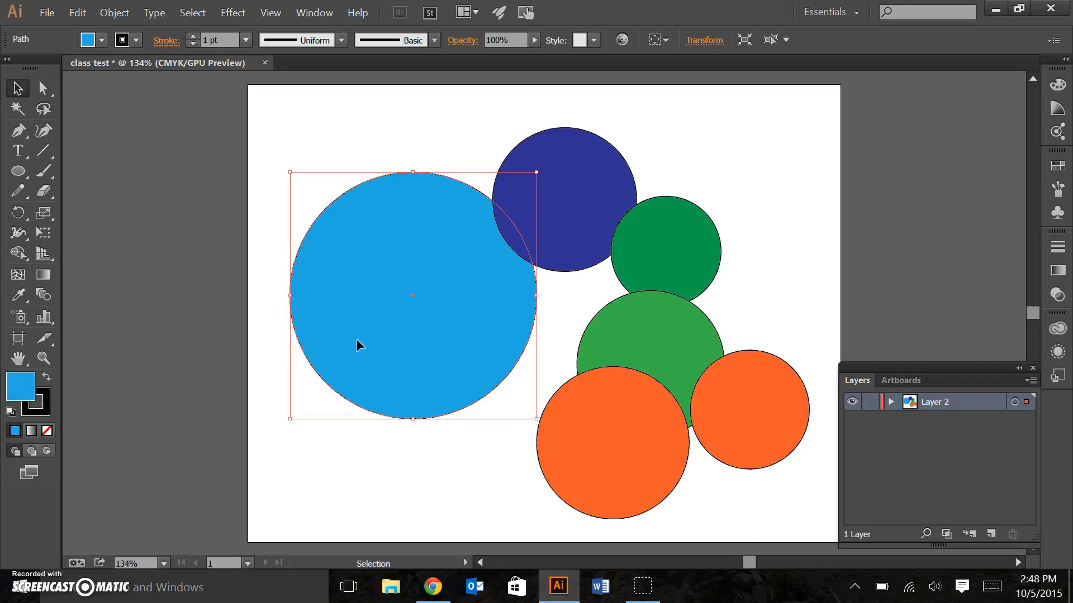
pyautogui.press('Delete')
# Draw a large light blue rectangle over the remaining circles and move it up and to the left.
pyautogui.click(17, 172)
pyautogui.moveTo(17, 176); pyautogui.dragTo(52, 172)
pyautogui.moveTo(357, 143); pyautogui.dragTo(819, 492)
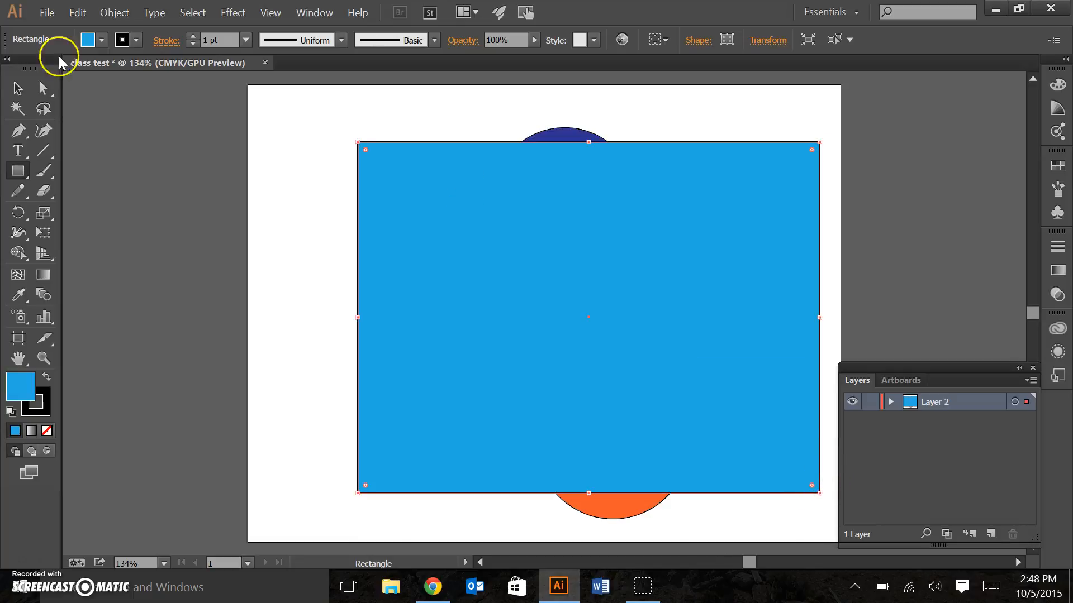
pyautogui.click(17, 88)
pyautogui.click(350, 220)
pyautogui.moveTo(448, 248); pyautogui.dragTo(418, 220)
pyautogui.click(276, 234)
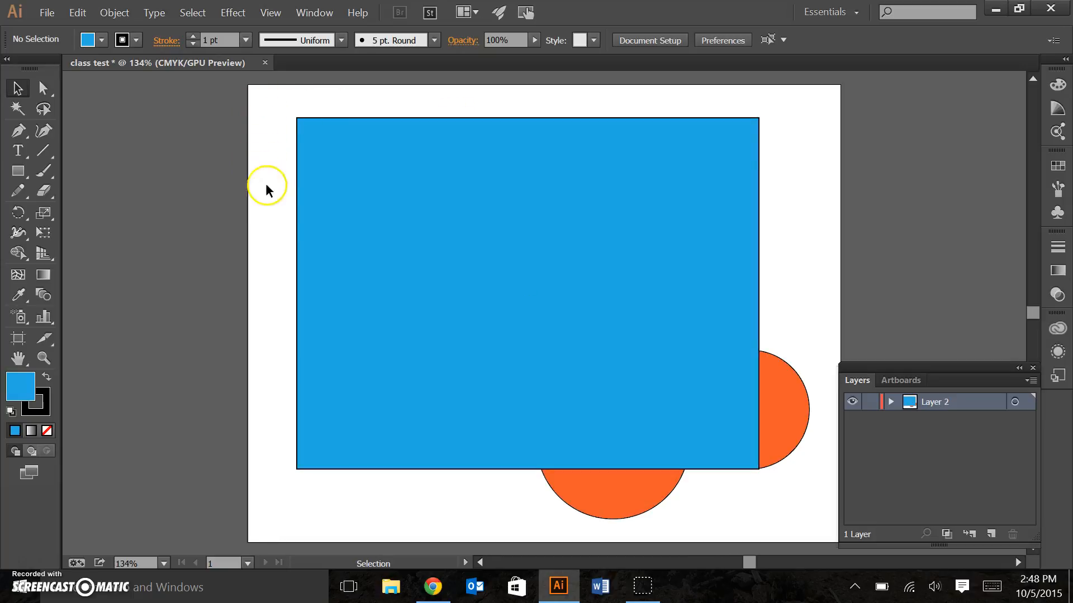
# Duplicate the light blue rectangle and move the copy to the right of the original.
pyautogui.click(509, 270)
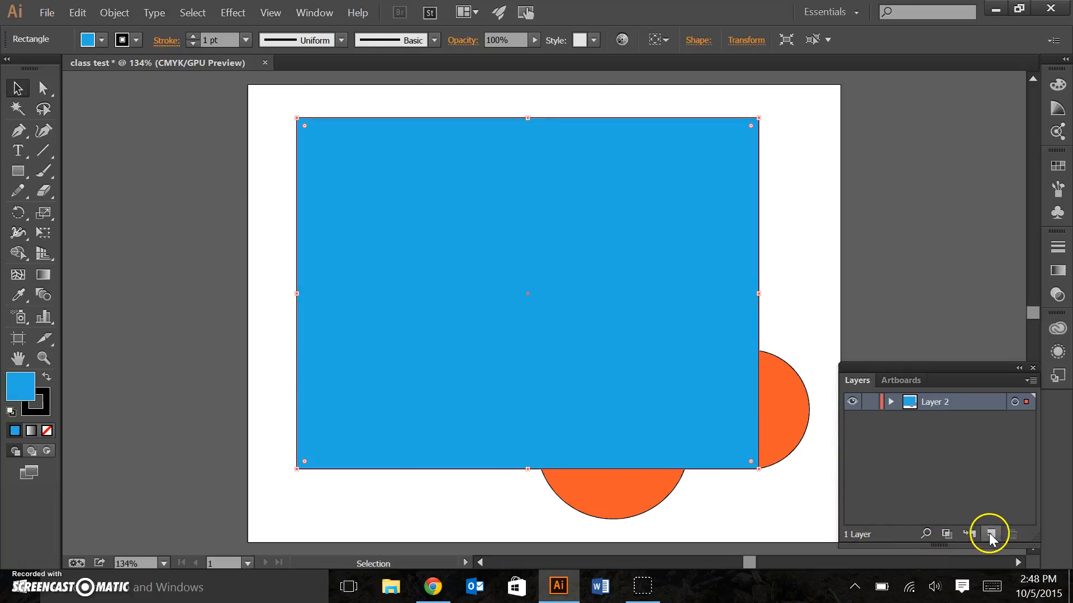
pyautogui.click(517, 505)
pyautogui.click(389, 445)
pyautogui.press('a')
pyautogui.hotkey('ctrl', 'c')
pyautogui.hotkey('ctrl', 'v')
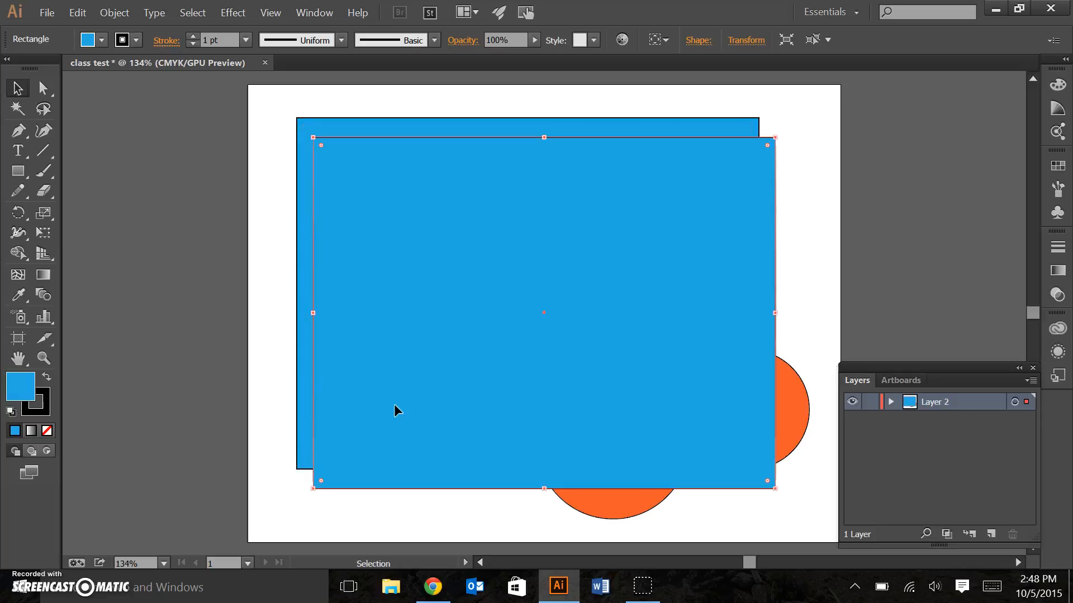
pyautogui.moveTo(487, 311); pyautogui.dragTo(564, 304)
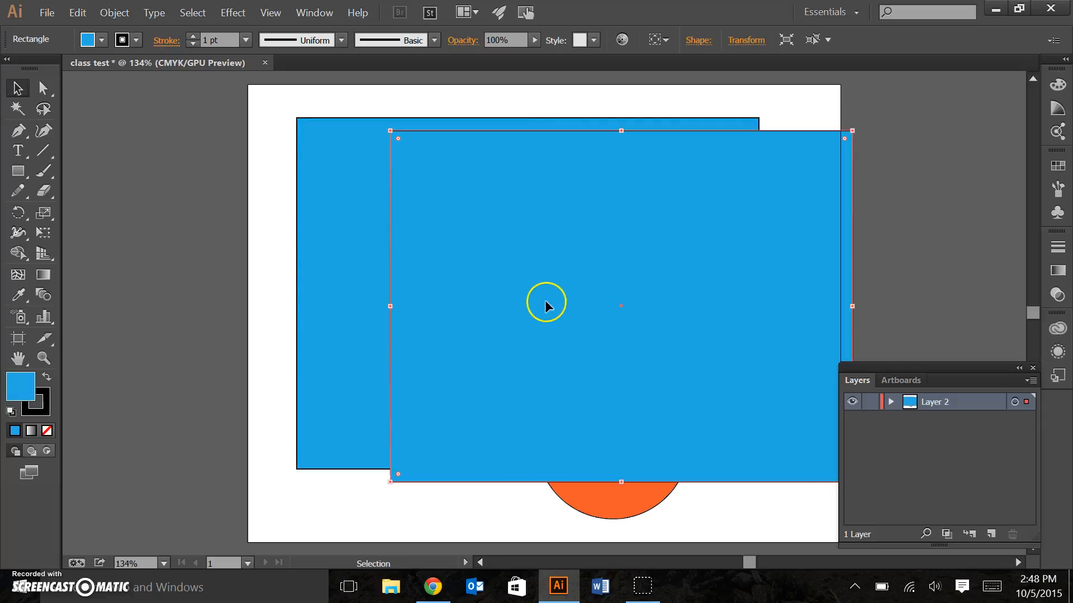
pyautogui.click(230, 270)
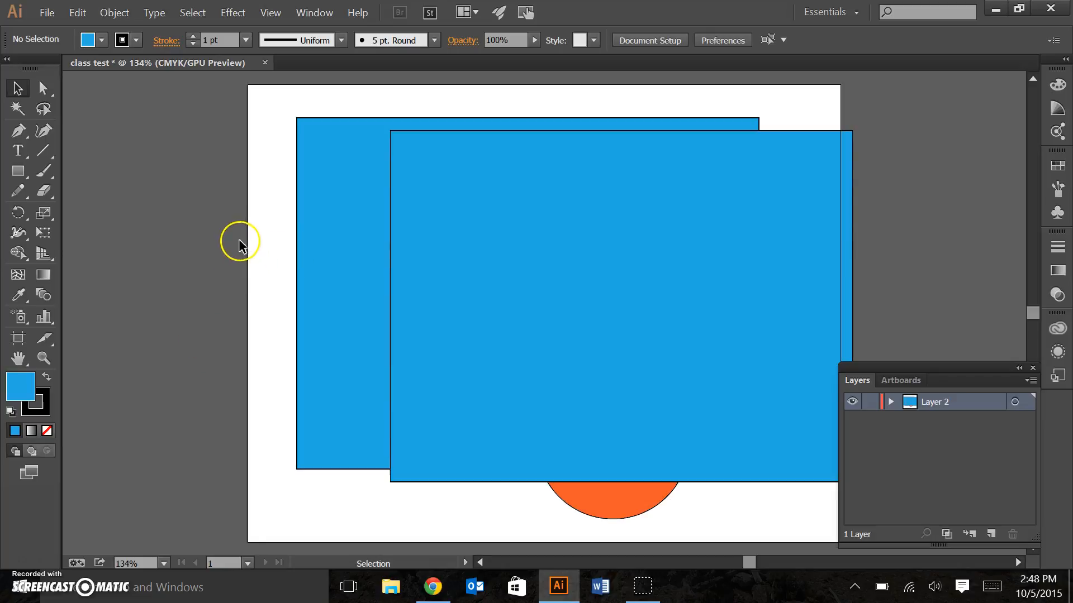
# Set the stroke of the back light blue rectangle to white and clear the selection.
pyautogui.click(347, 257)
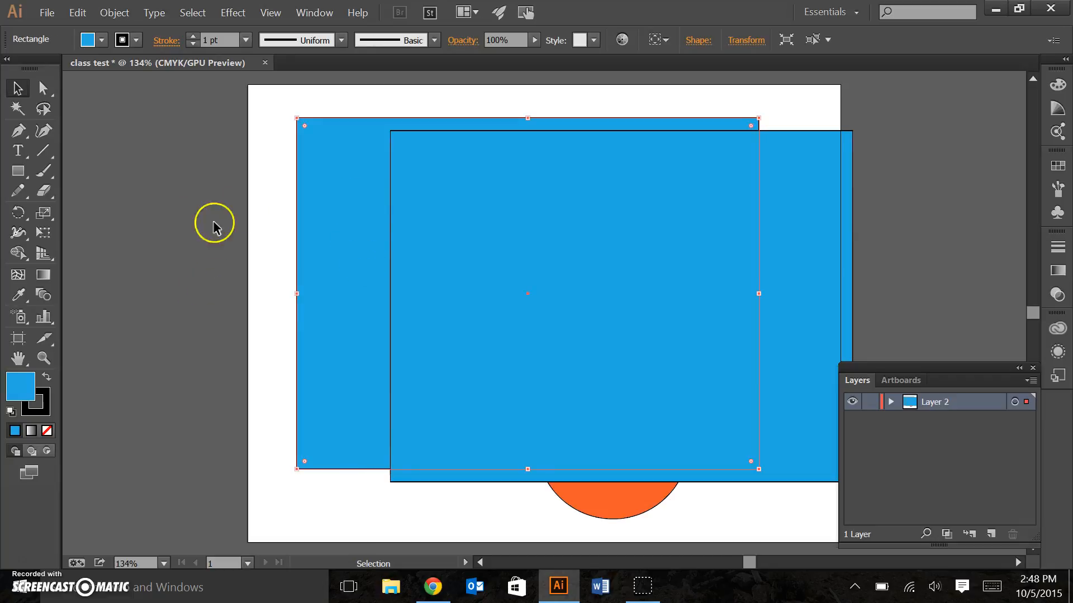
pyautogui.click(136, 40)
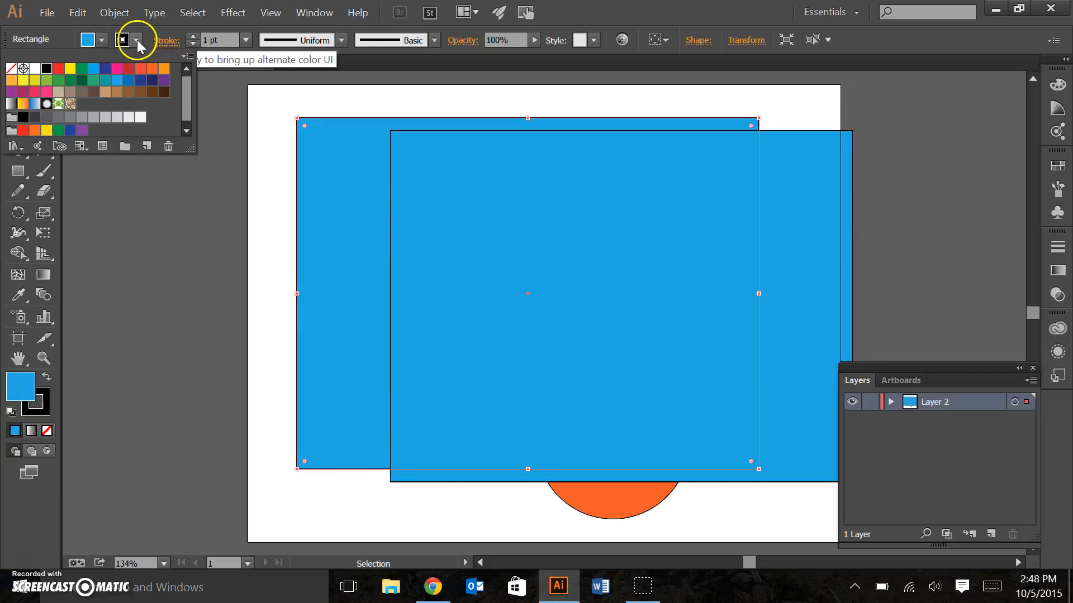
pyautogui.click(35, 70)
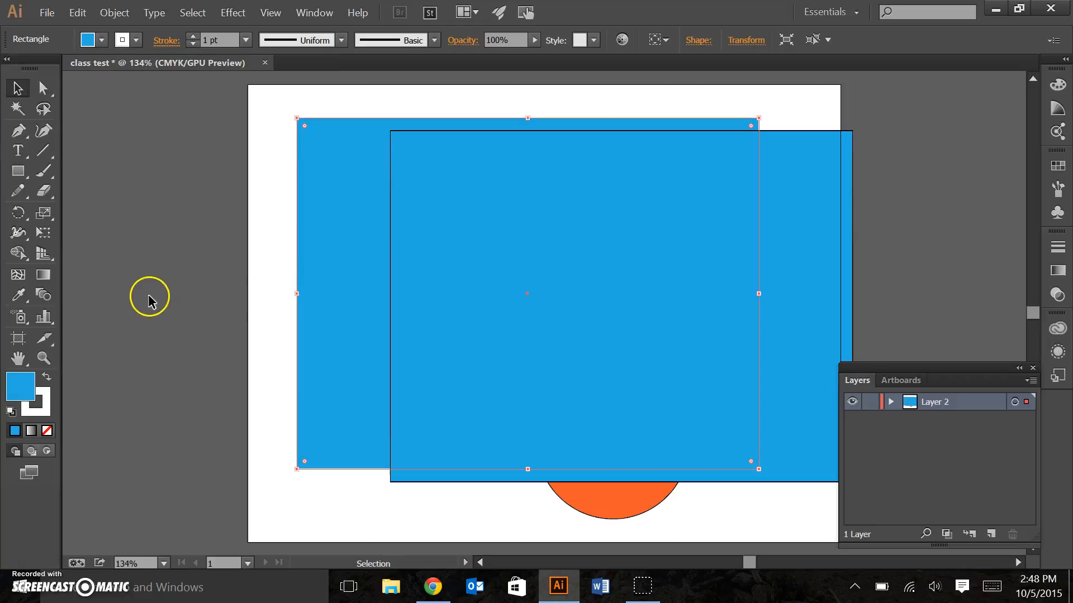
pyautogui.click(229, 290)
pyautogui.click(350, 274)
pyautogui.click(163, 299)
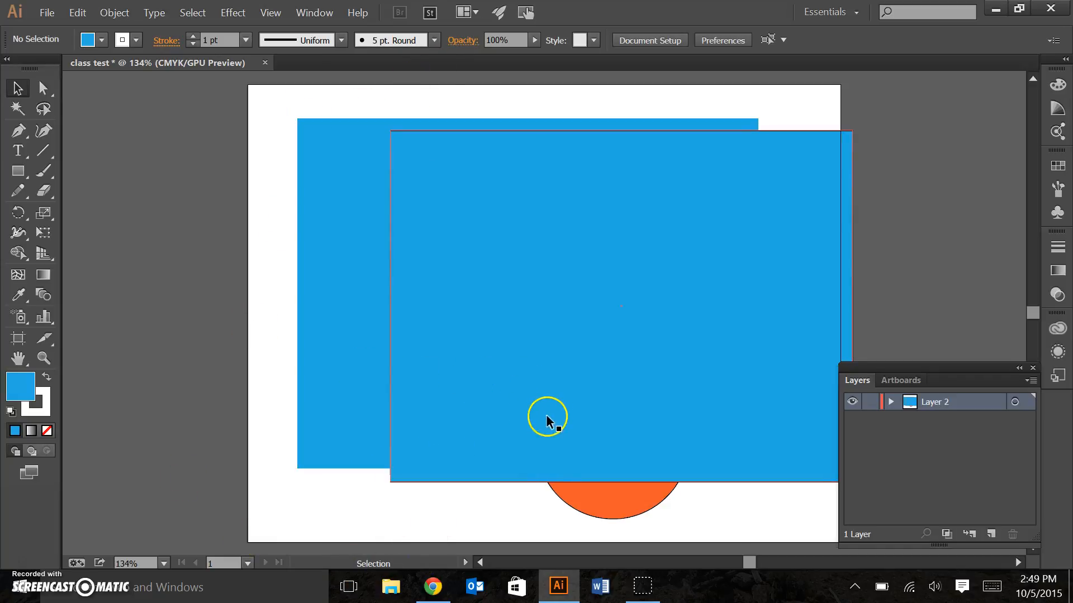
# Move the front rectangle to the left past the artboard edge and set its fill to None.
pyautogui.moveTo(545, 408); pyautogui.dragTo(398, 415)
pyautogui.click(238, 230)
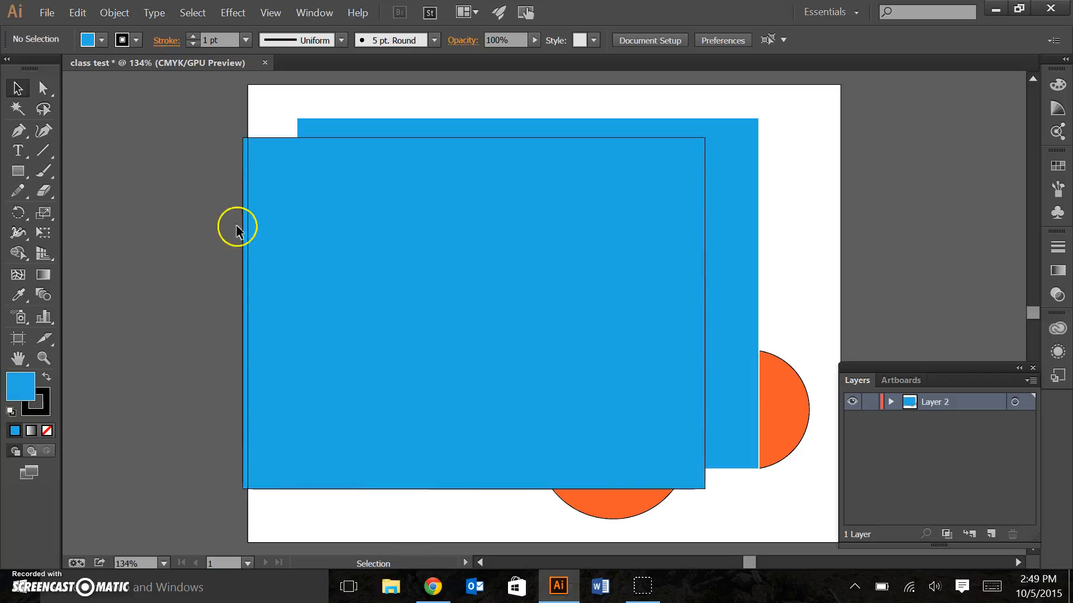
pyautogui.click(101, 39)
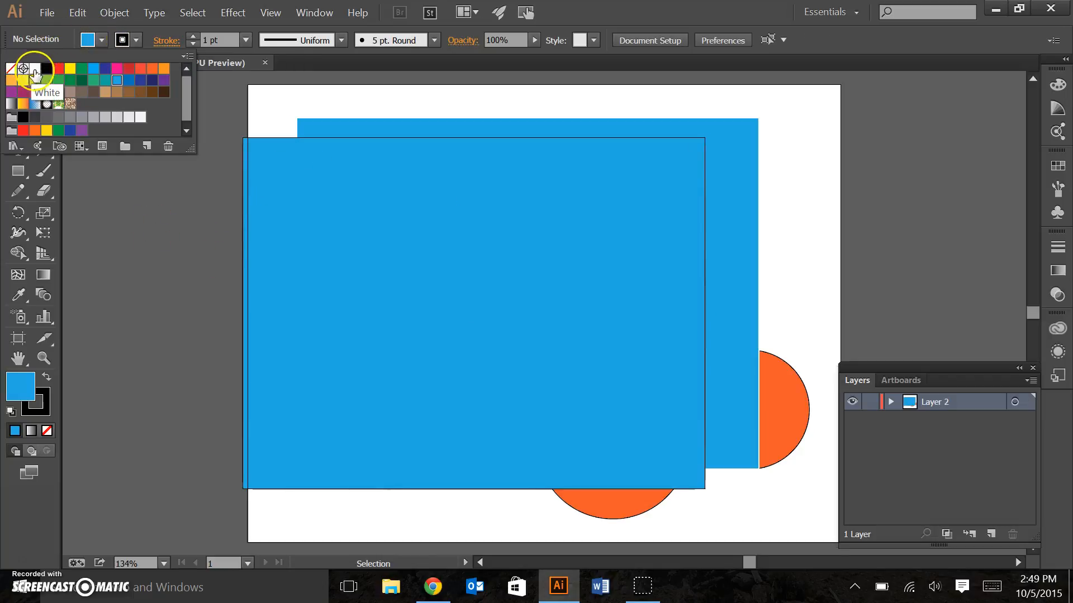
pyautogui.click(11, 70)
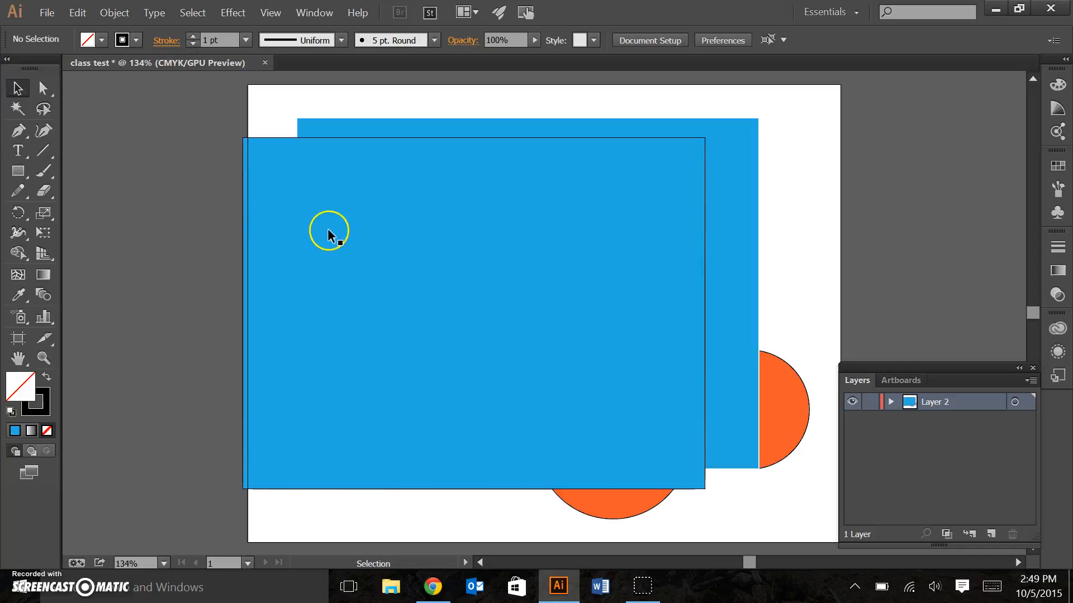
pyautogui.click(290, 206)
pyautogui.click(102, 39)
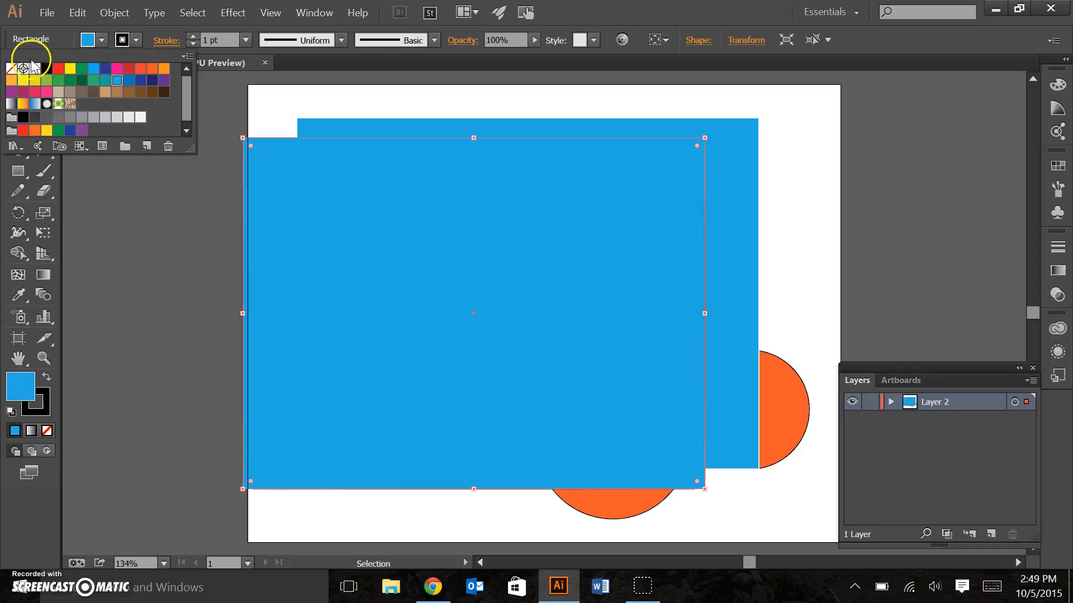
pyautogui.click(12, 69)
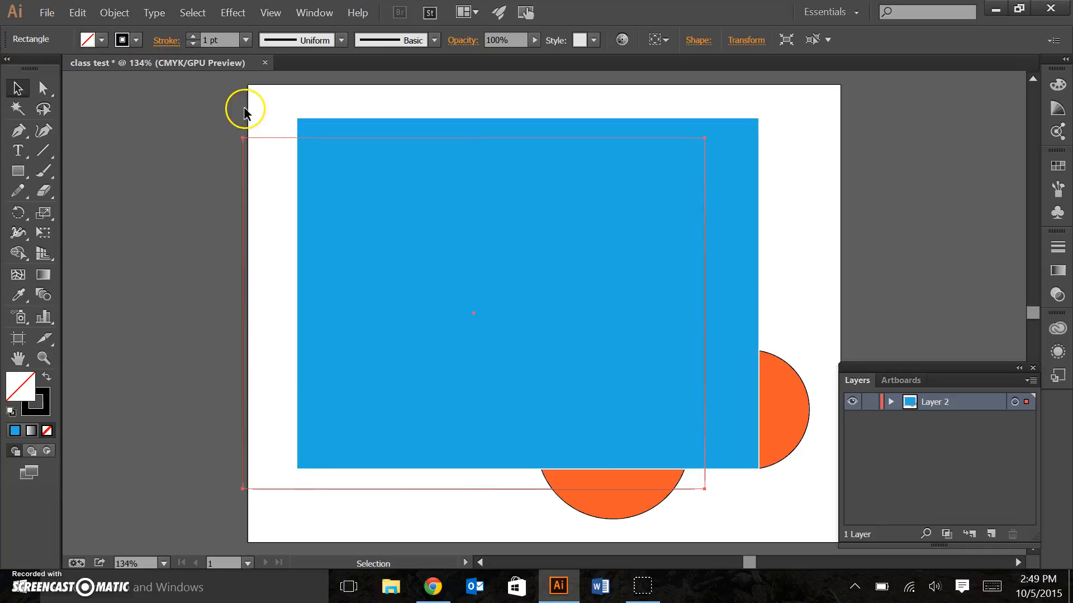
# Move the unfilled rectangle by its outline up and to the right, slightly offset from the blue rectangle.
pyautogui.click(267, 133)
pyautogui.moveTo(270, 137); pyautogui.dragTo(313, 107)
pyautogui.click(214, 180)
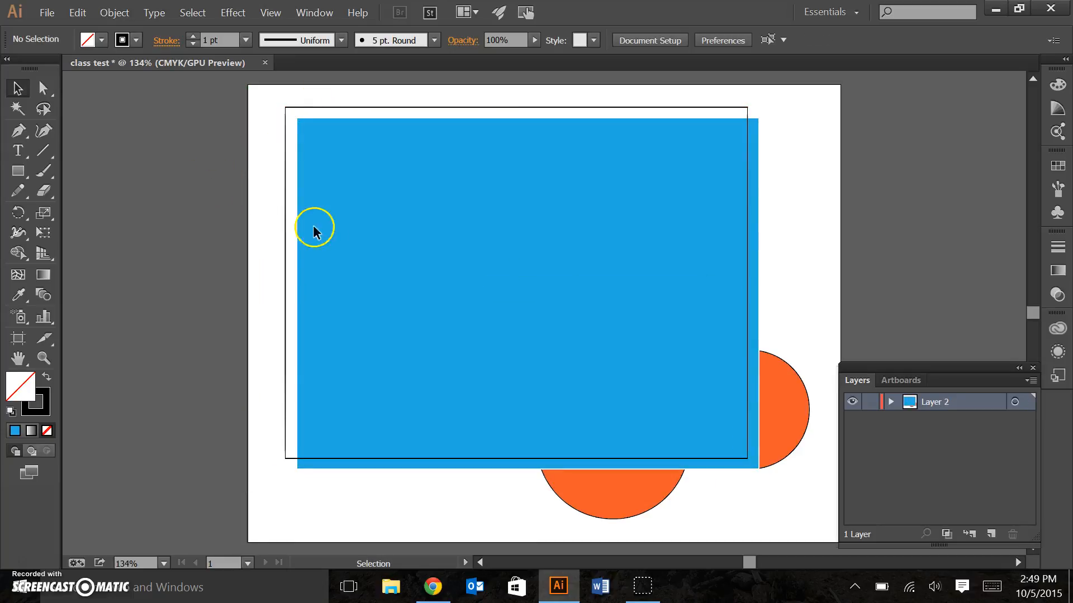
pyautogui.click(286, 233)
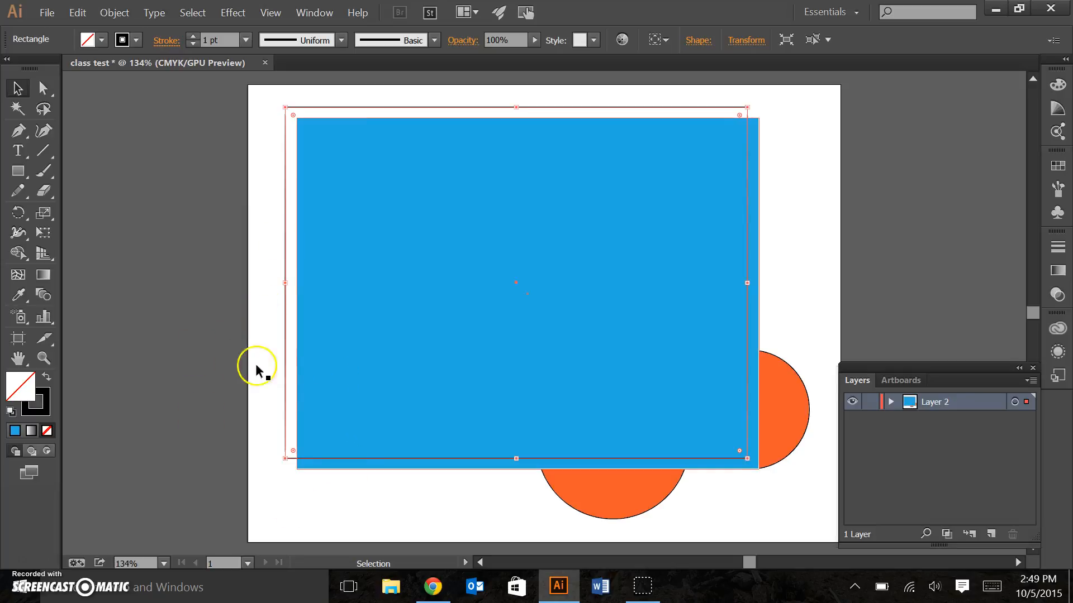
pyautogui.click(216, 360)
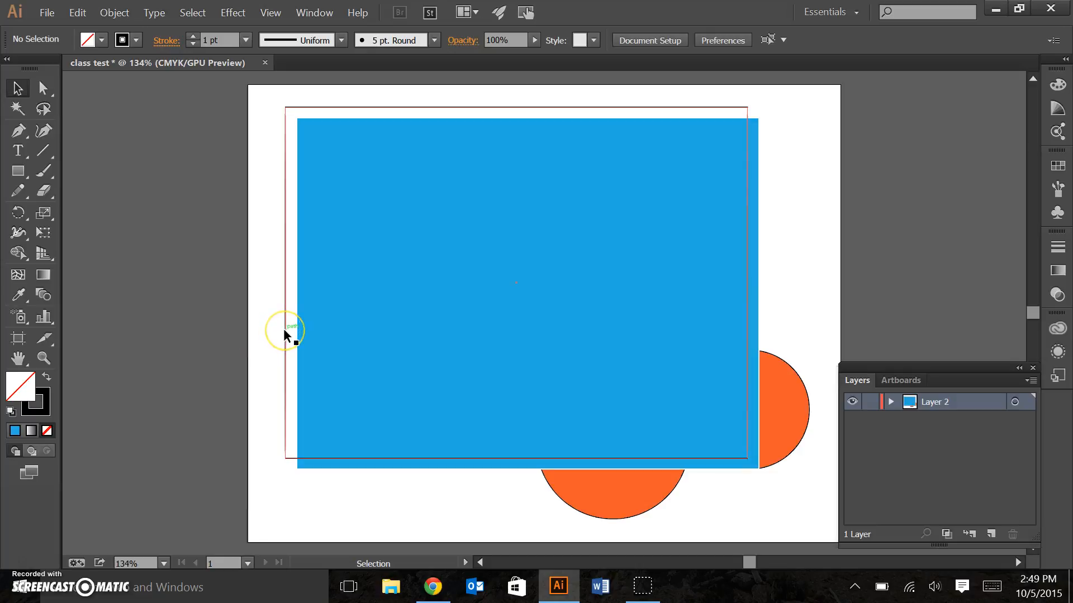
# Set the stroke of the blue filled rectangle to None.
pyautogui.click(392, 320)
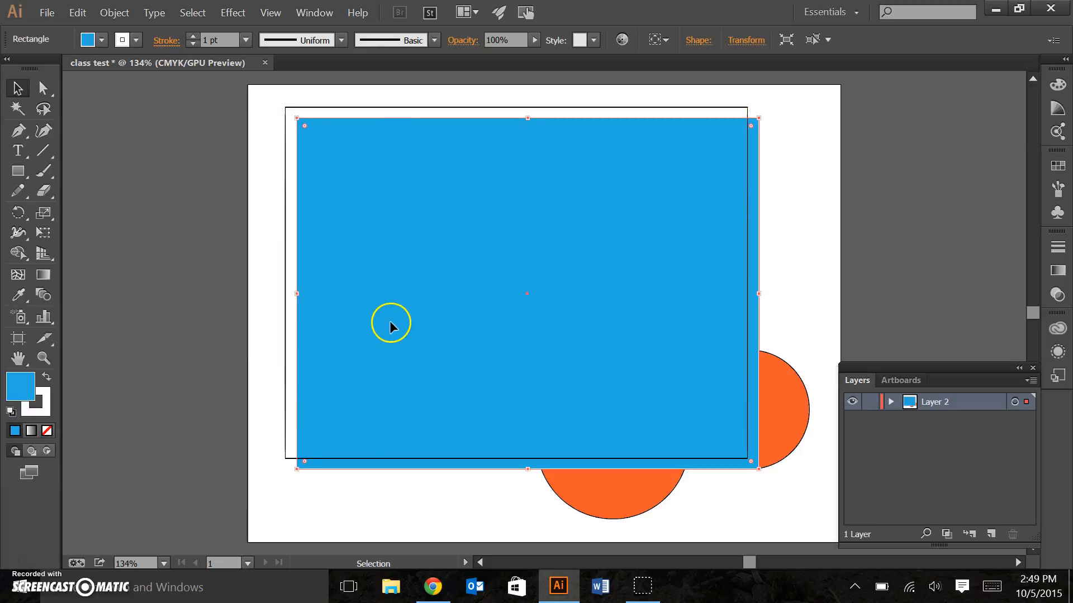
pyautogui.click(136, 42)
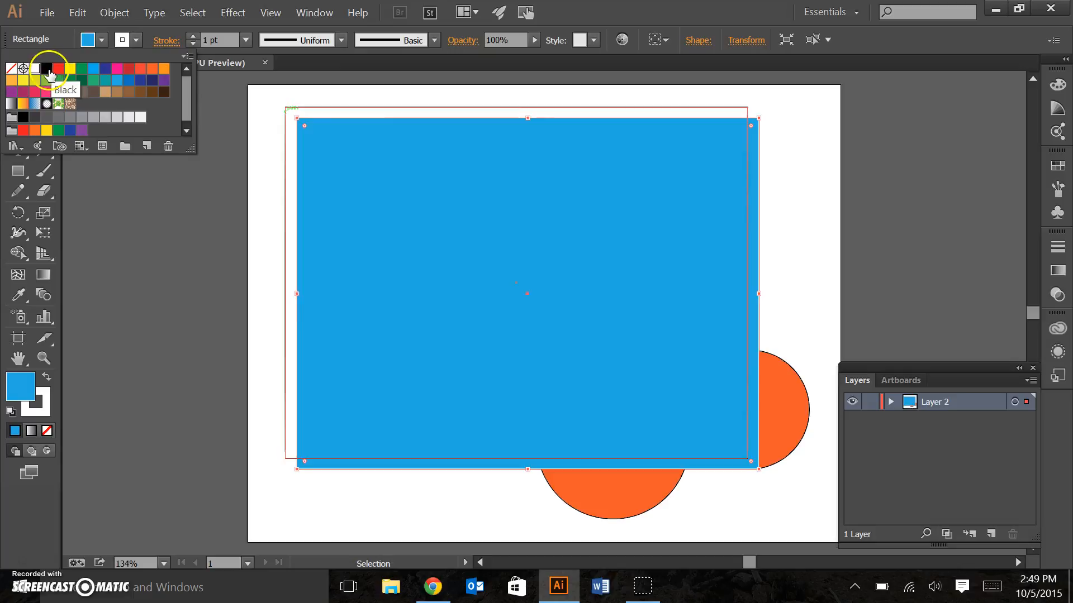
pyautogui.click(12, 70)
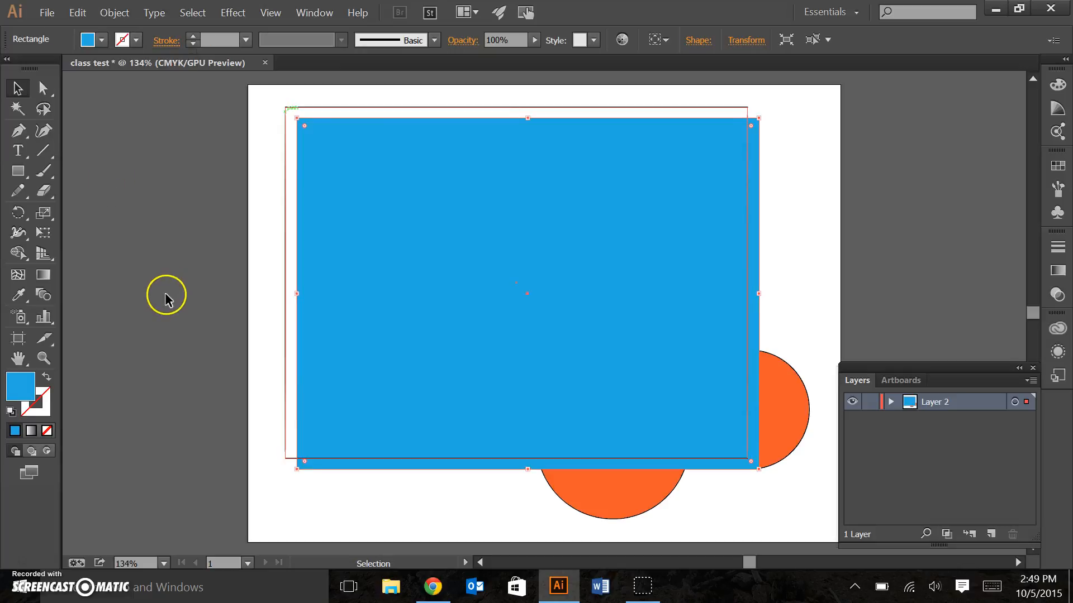
# Move the unfilled rectangle off to the left and back so its outline lines up with the blue rectangle's edges.
pyautogui.moveTo(286, 310); pyautogui.dragTo(139, 283)
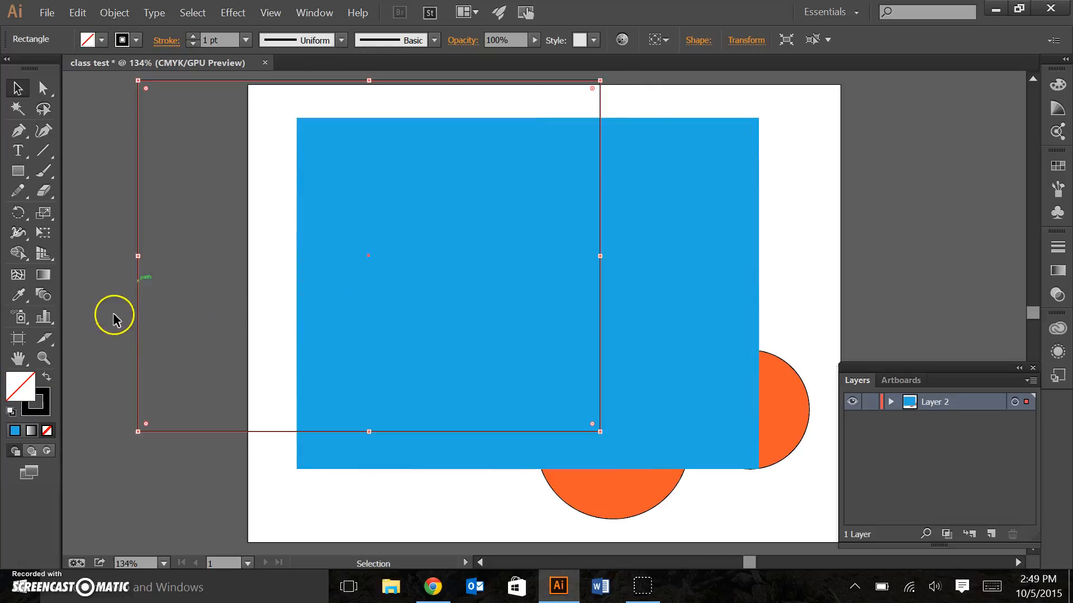
pyautogui.click(101, 331)
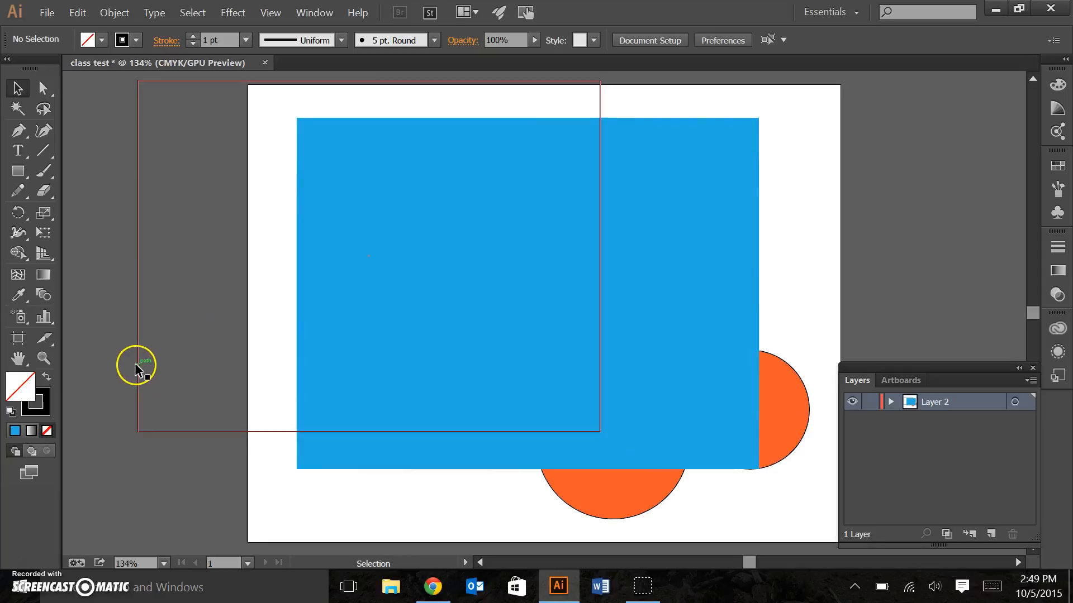
pyautogui.moveTo(139, 368); pyautogui.dragTo(296, 402)
pyautogui.click(177, 389)
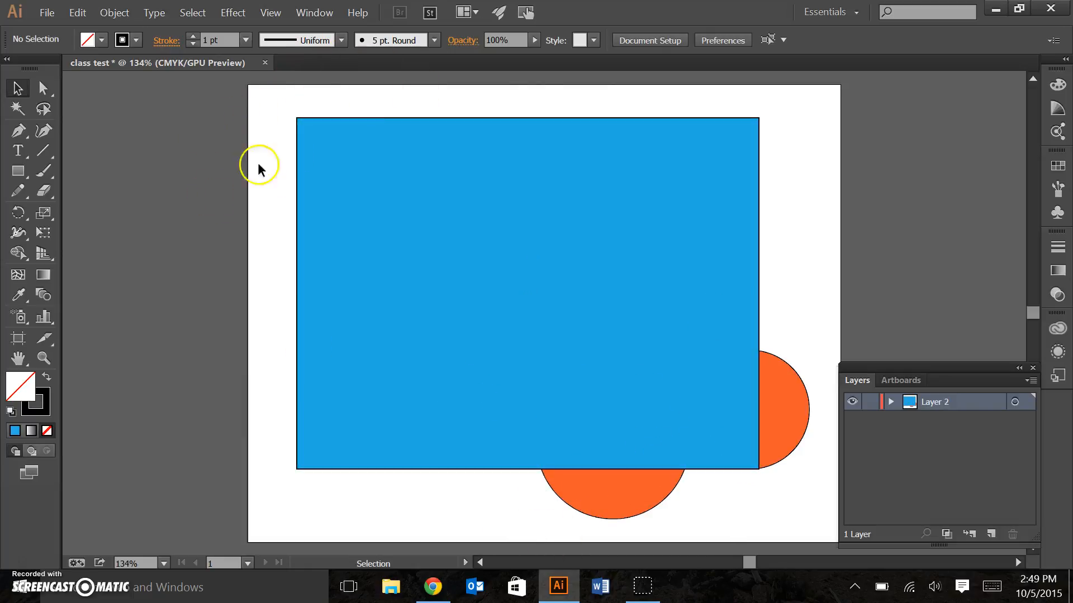
# Cut the black outline with the Scissors tool at two points on the top edge, two on the right, and one each on the bottom and left.
pyautogui.click(43, 192)
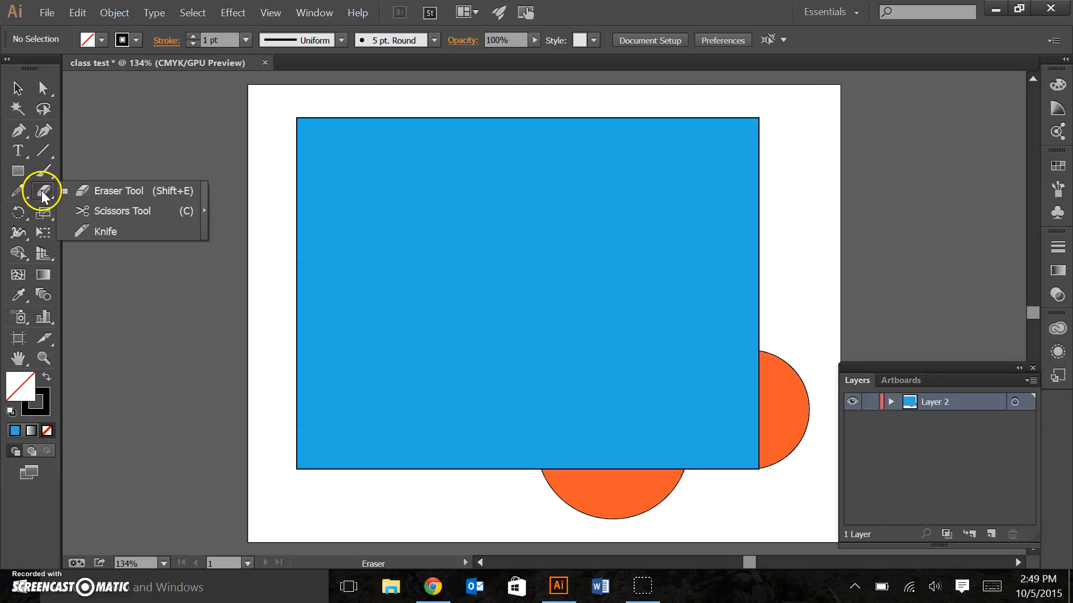
pyautogui.click(84, 211)
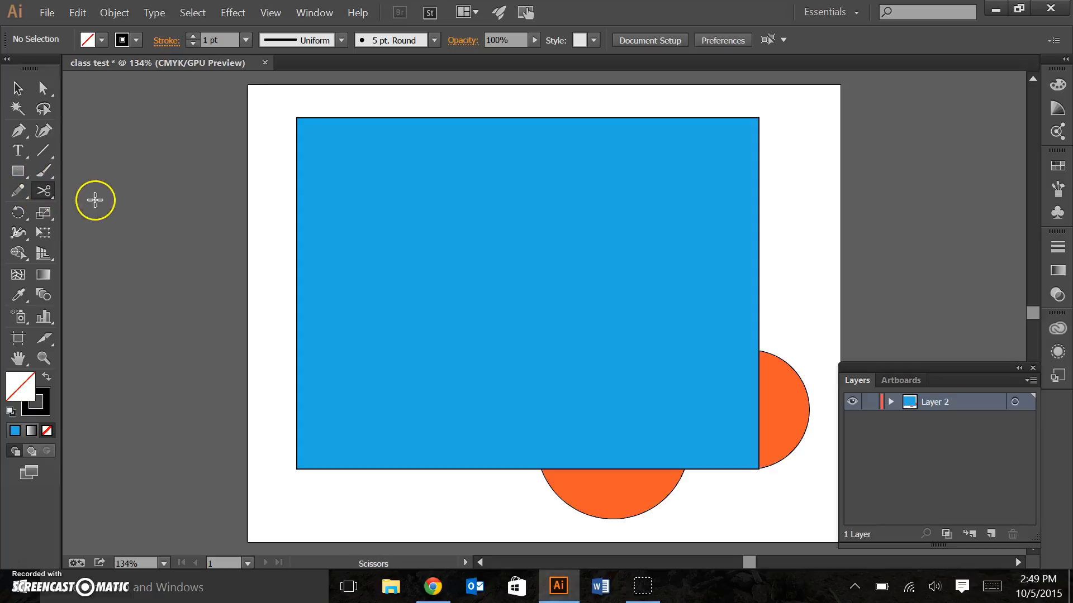
pyautogui.click(355, 118)
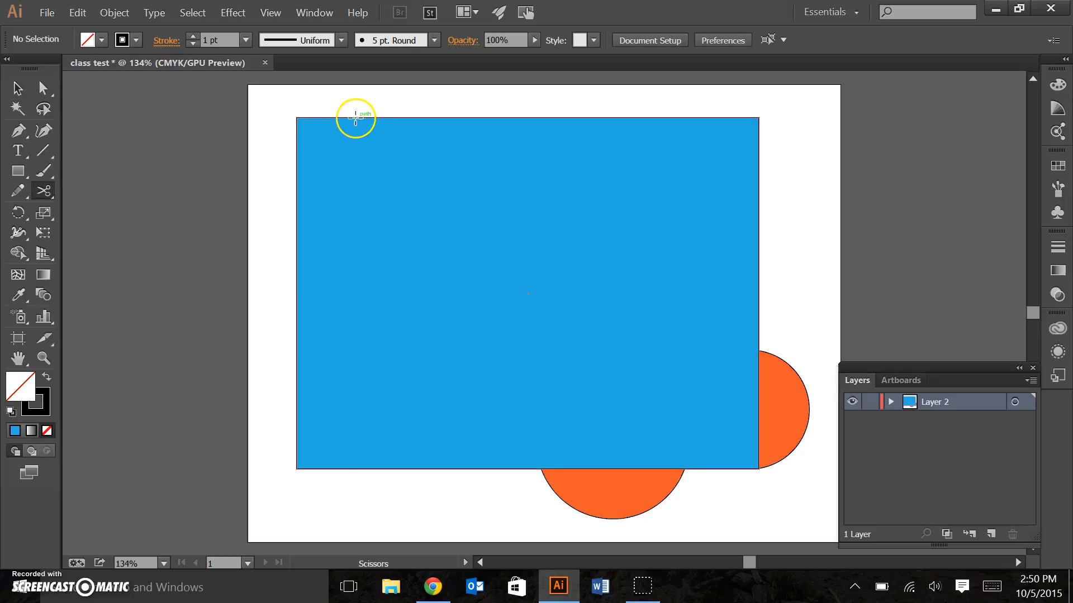
pyautogui.click(656, 118)
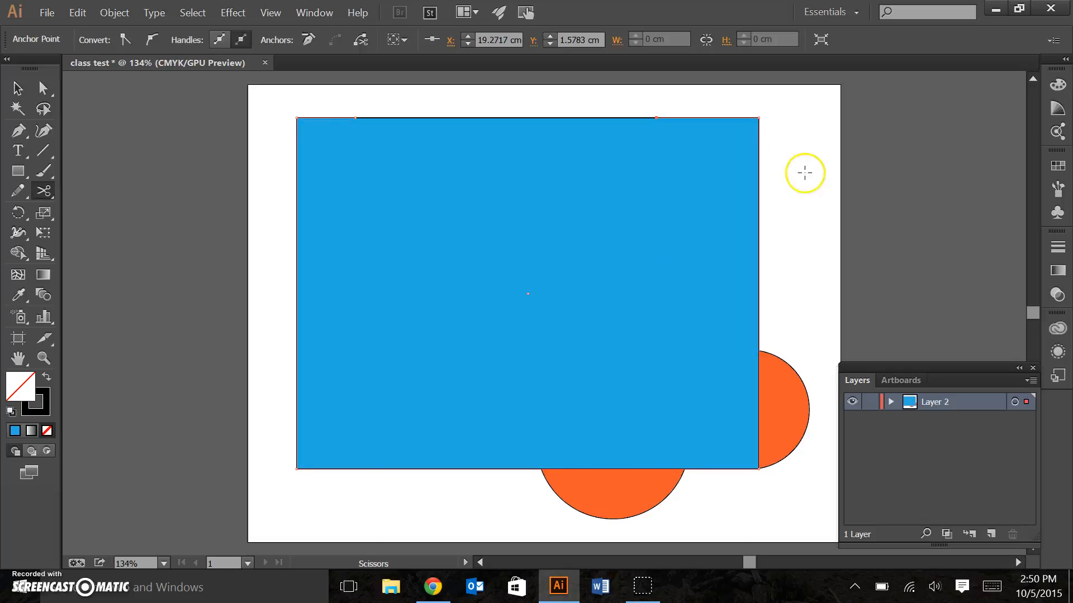
pyautogui.click(759, 179)
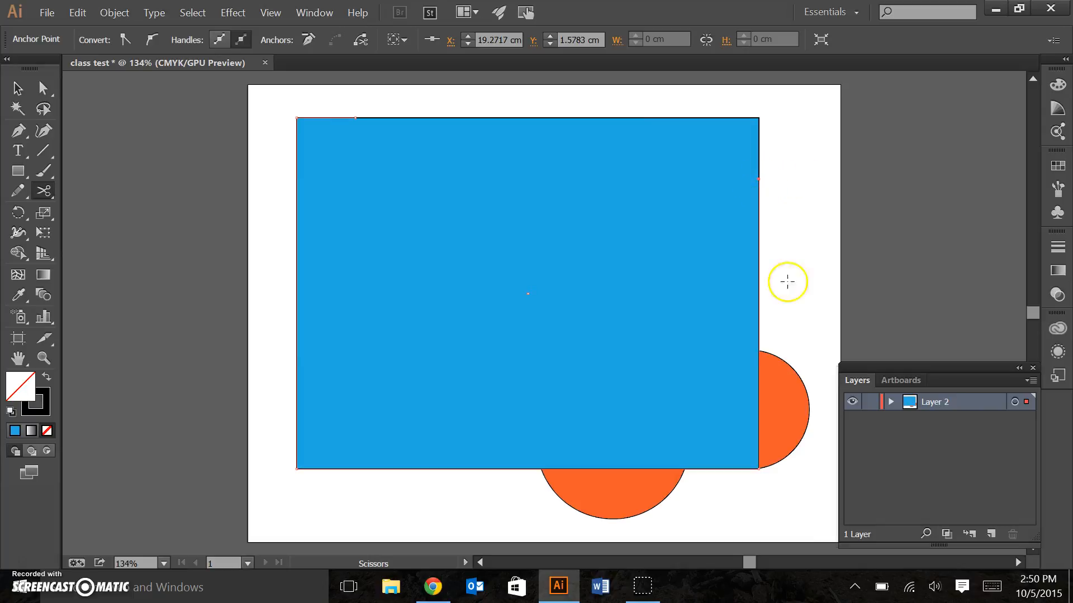
pyautogui.click(759, 407)
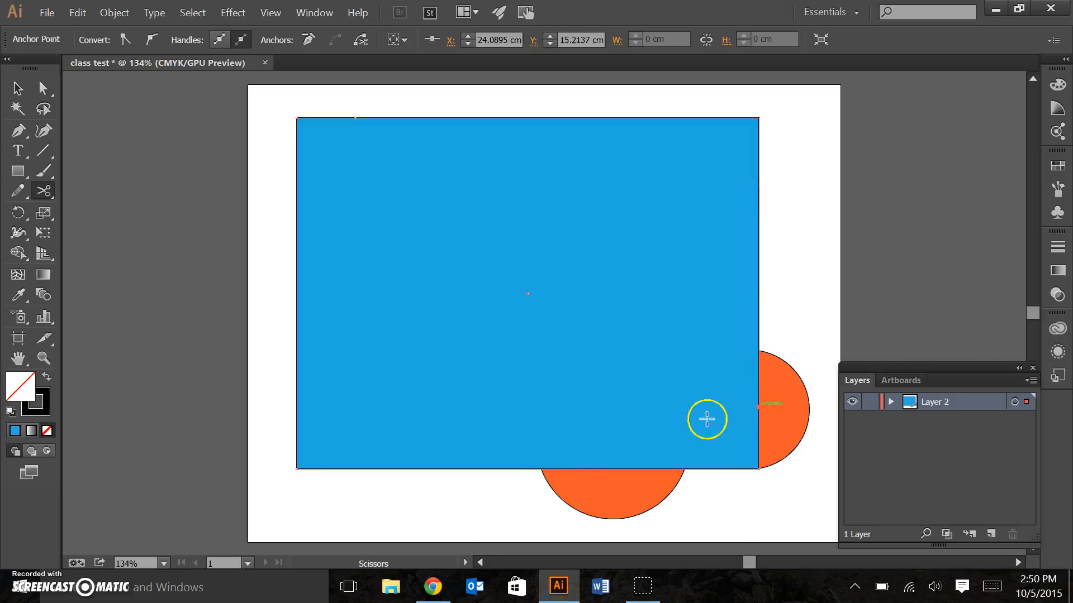
pyautogui.click(448, 469)
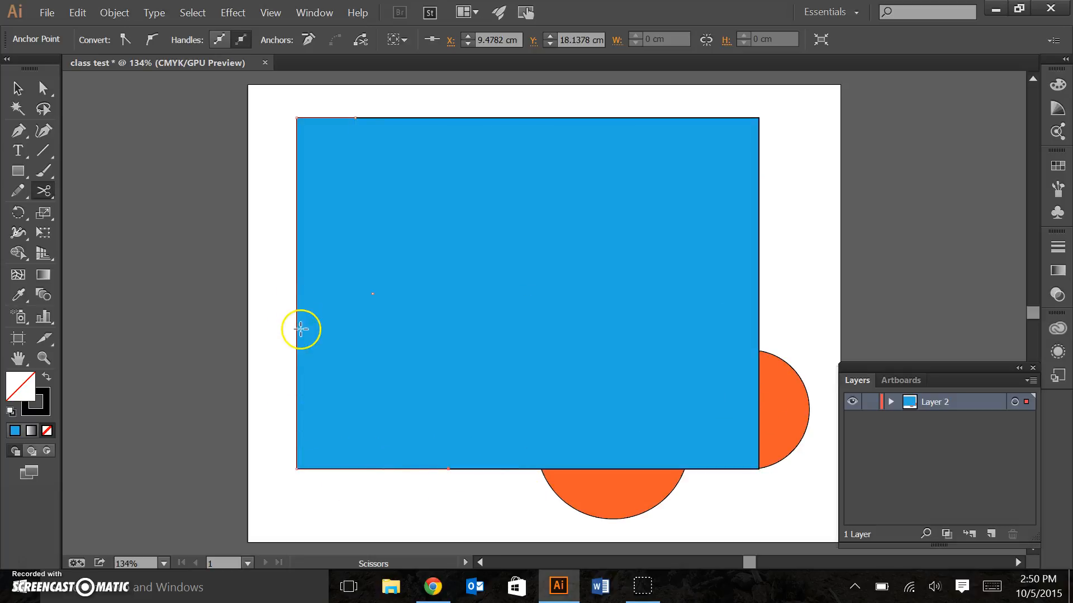
pyautogui.click(297, 330)
# Make the stroke of the cut segment around the outline's upper-left corner a dashed line and inspect the dashes up close.
pyautogui.click(18, 87)
pyautogui.click(143, 174)
pyautogui.click(296, 214)
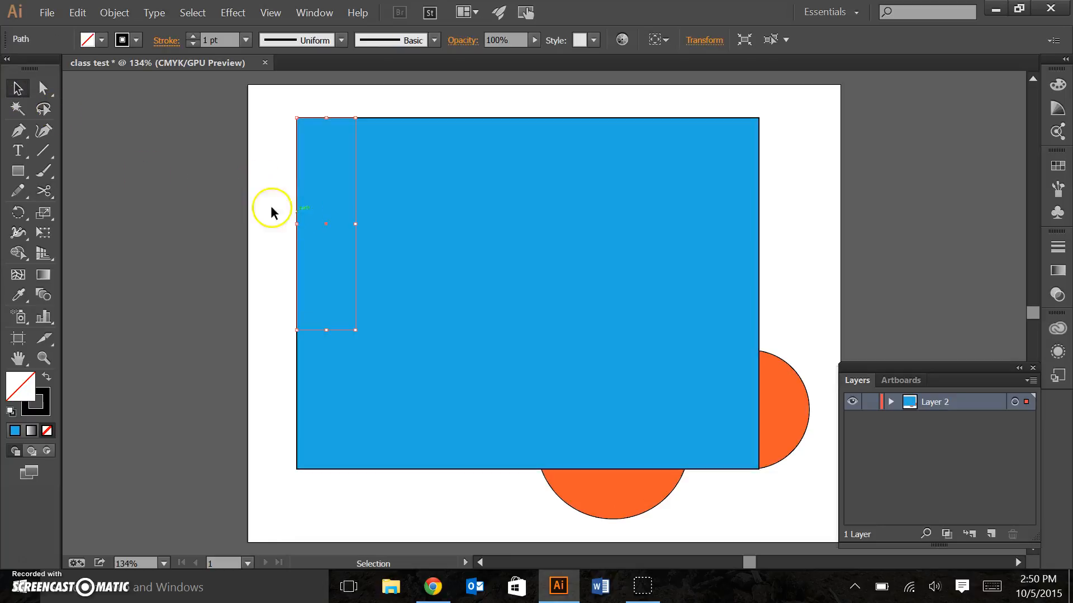
pyautogui.click(1057, 247)
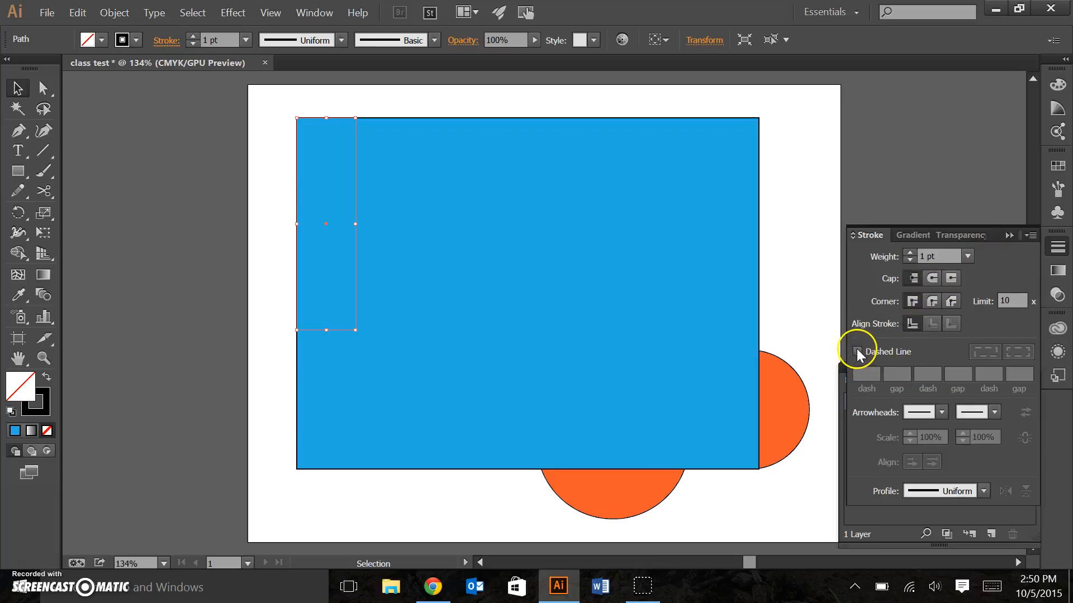
pyautogui.click(857, 351)
pyautogui.click(164, 265)
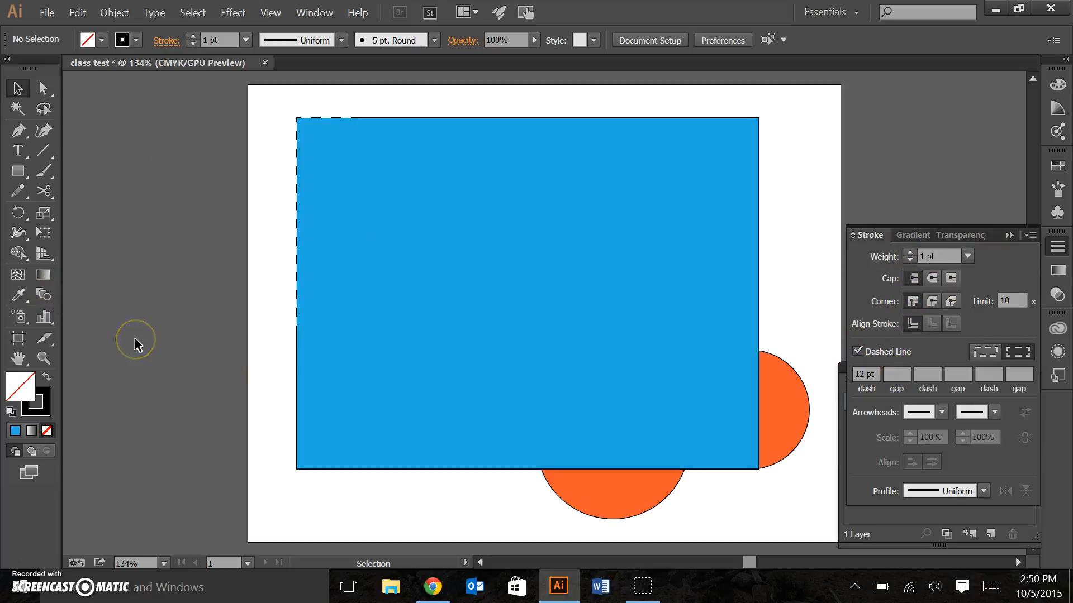
pyautogui.hotkey('ctrl', '+')
pyautogui.hotkey('ctrl', '+')
pyautogui.hotkey('ctrl', '+')
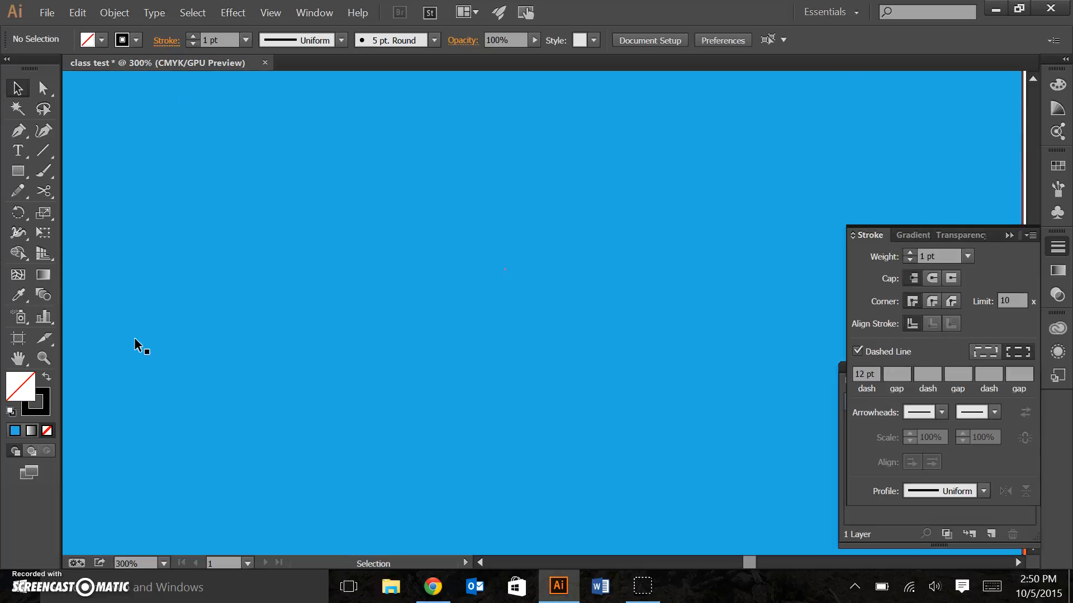
pyautogui.click(481, 562)
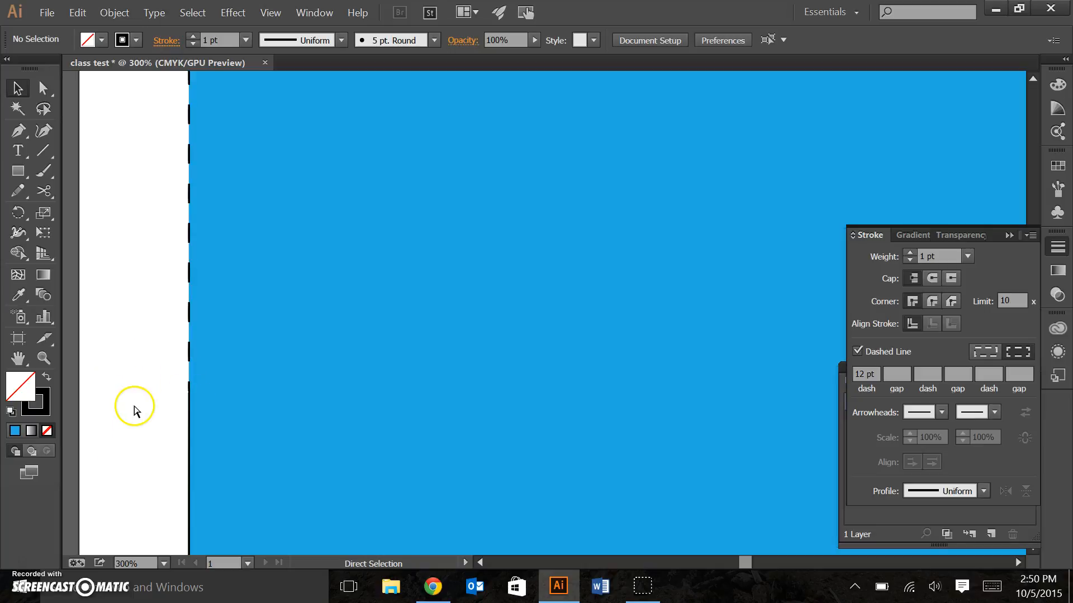
# Increase the stroke weight of the cut segment in the middle of the top edge to 3 pt.
pyautogui.hotkey('ctrl', '-')
pyautogui.hotkey('ctrl', '-')
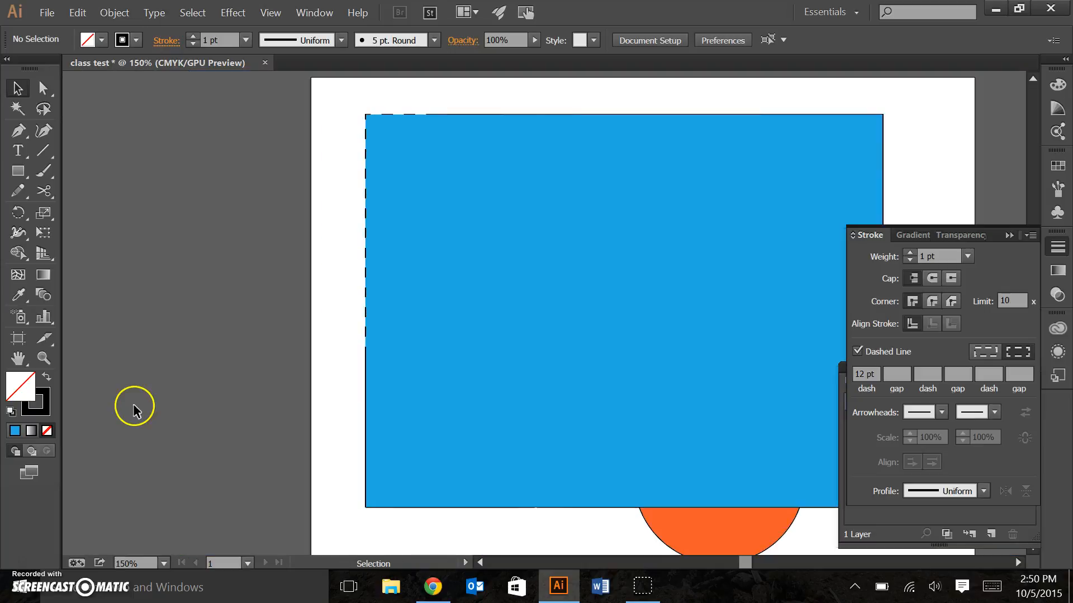
pyautogui.click(527, 116)
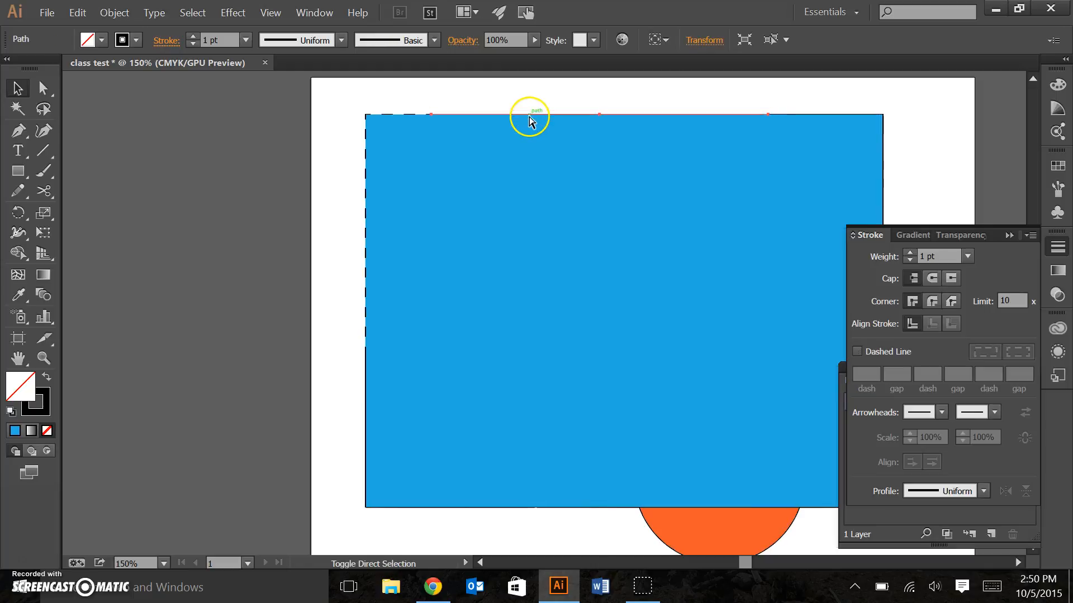
pyautogui.click(195, 35)
pyautogui.click(195, 36)
pyautogui.click(927, 96)
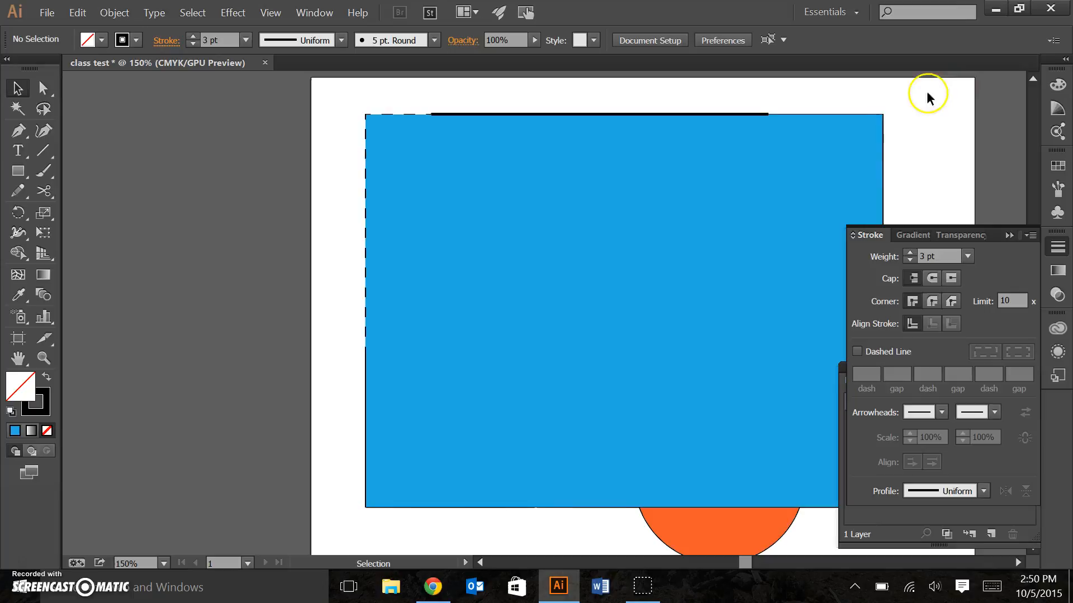
# Add the Arrow 7 arrowhead to the start of the cut segment around the outline's upper-right corner.
pyautogui.click(882, 146)
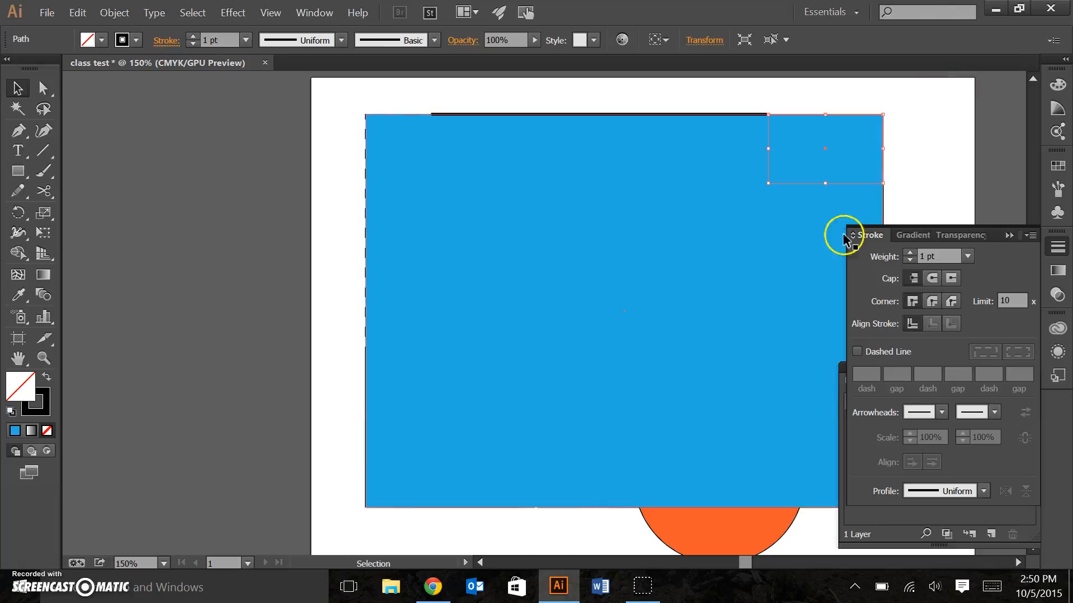
pyautogui.click(941, 412)
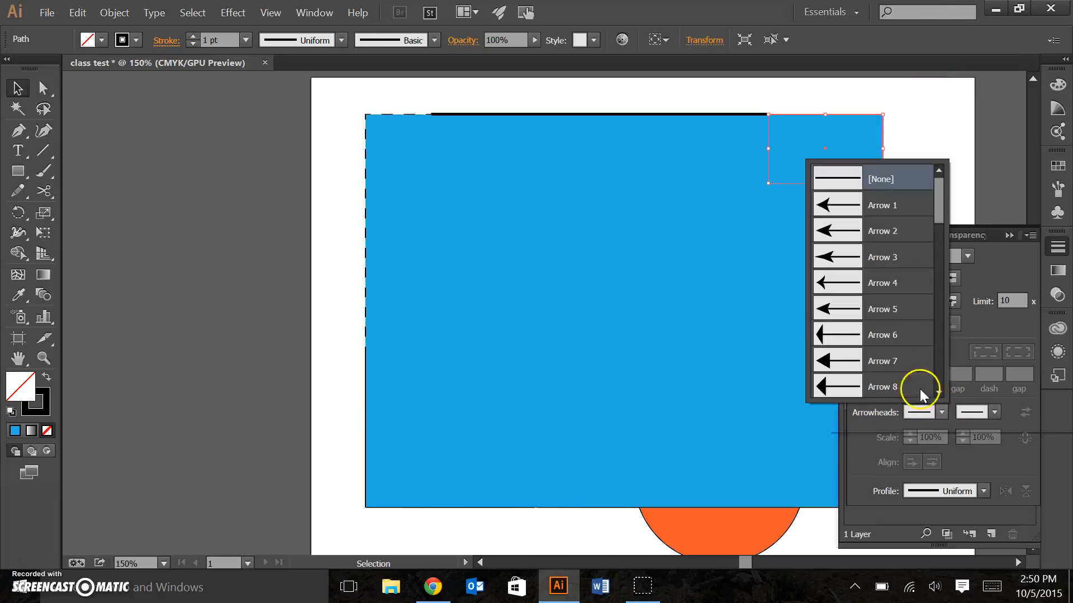
pyautogui.click(839, 368)
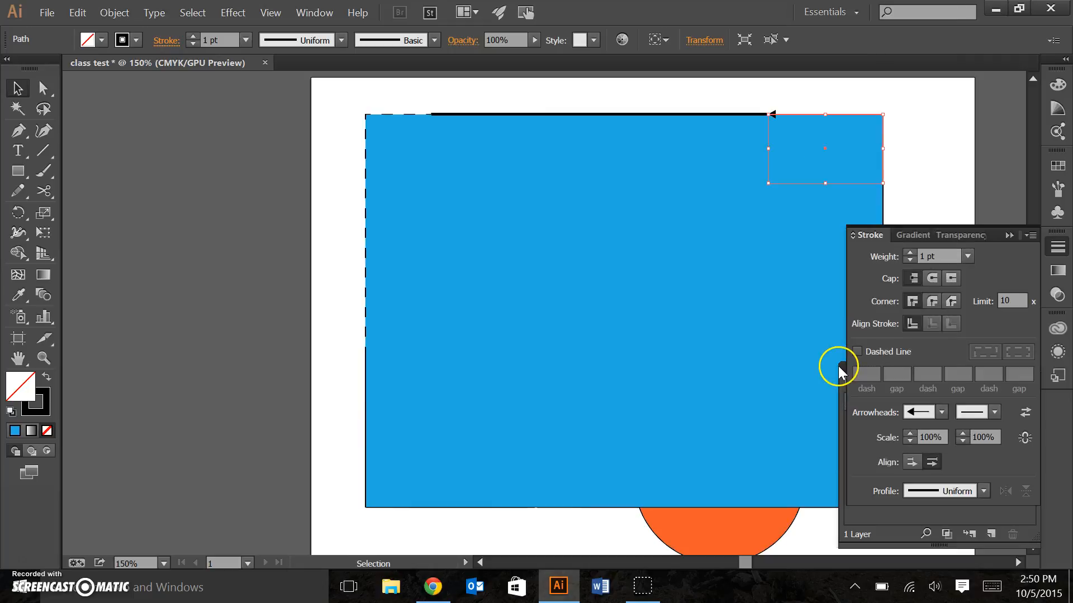
pyautogui.click(258, 333)
# Bring the cut segment around the outline's lower-left corner to the front.
pyautogui.scroll(-2, 257, 333)
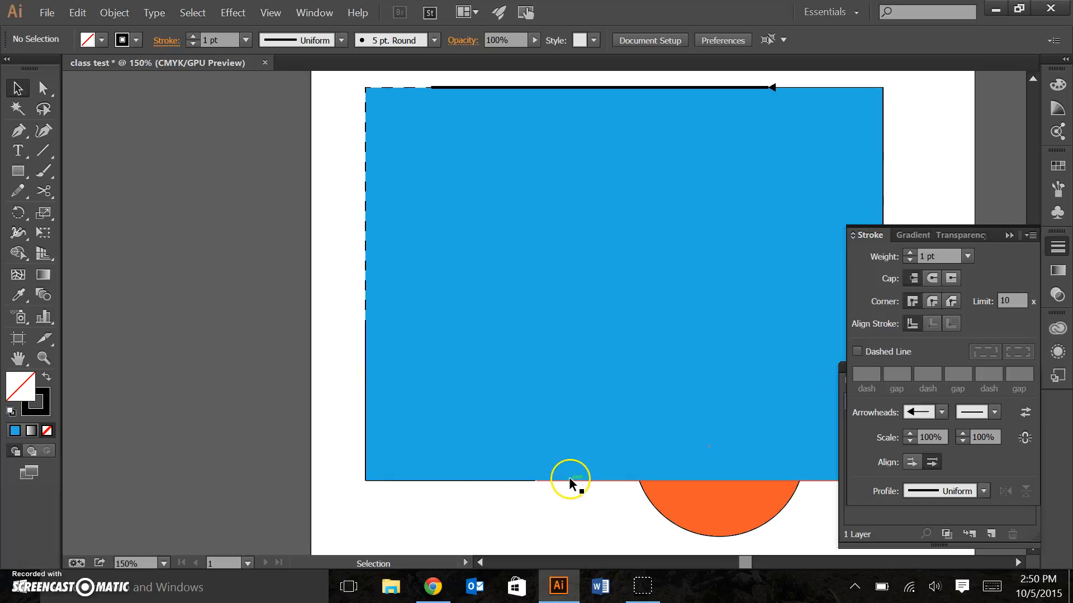
pyautogui.click(435, 485)
pyautogui.click(275, 427)
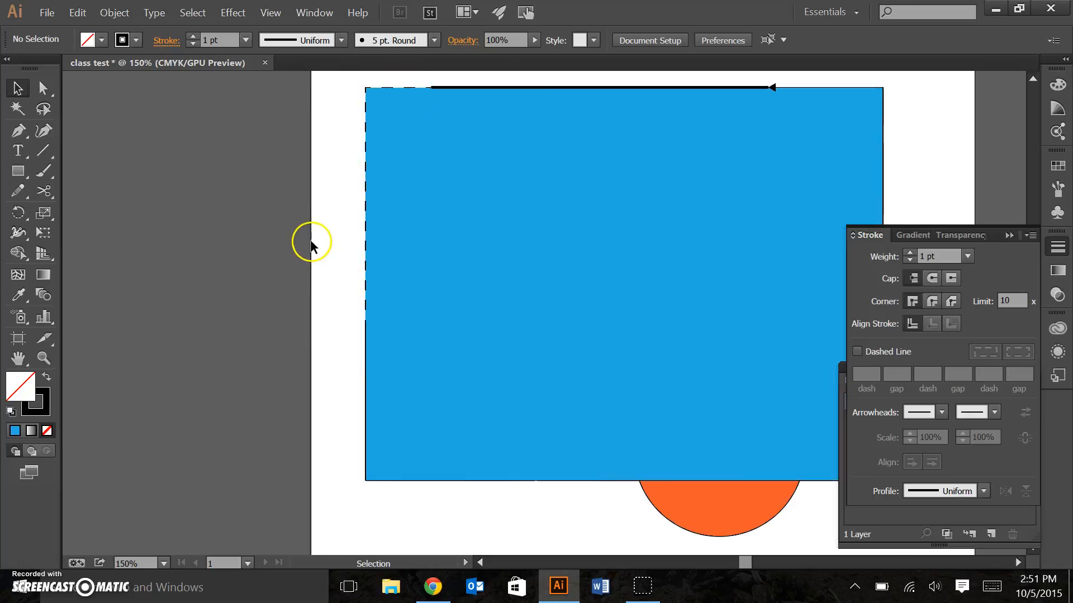
pyautogui.click(369, 483)
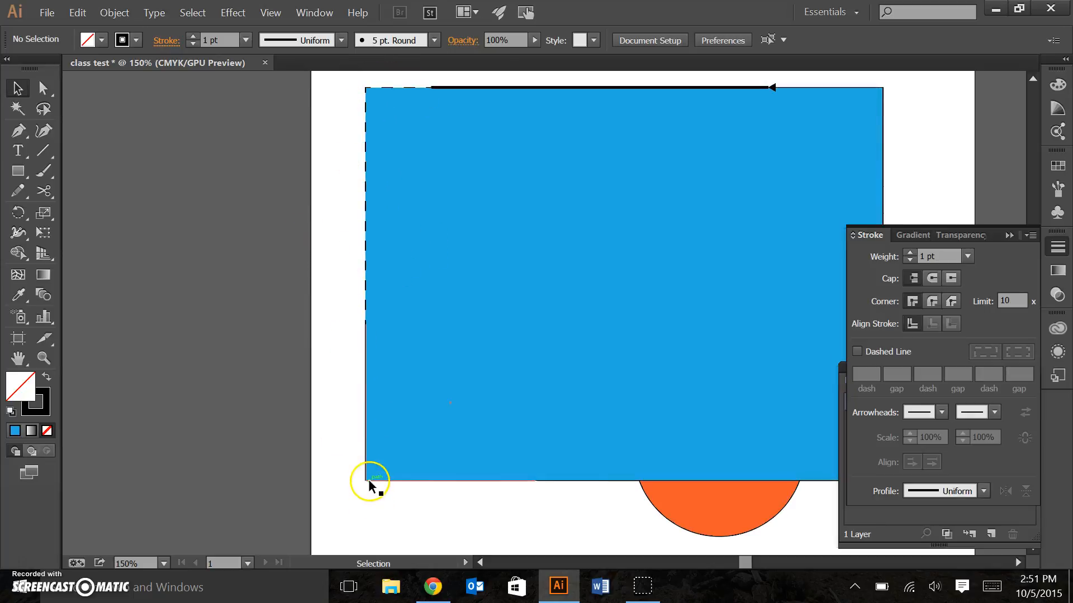
pyautogui.rightClick(369, 483)
pyautogui.moveTo(408, 461)
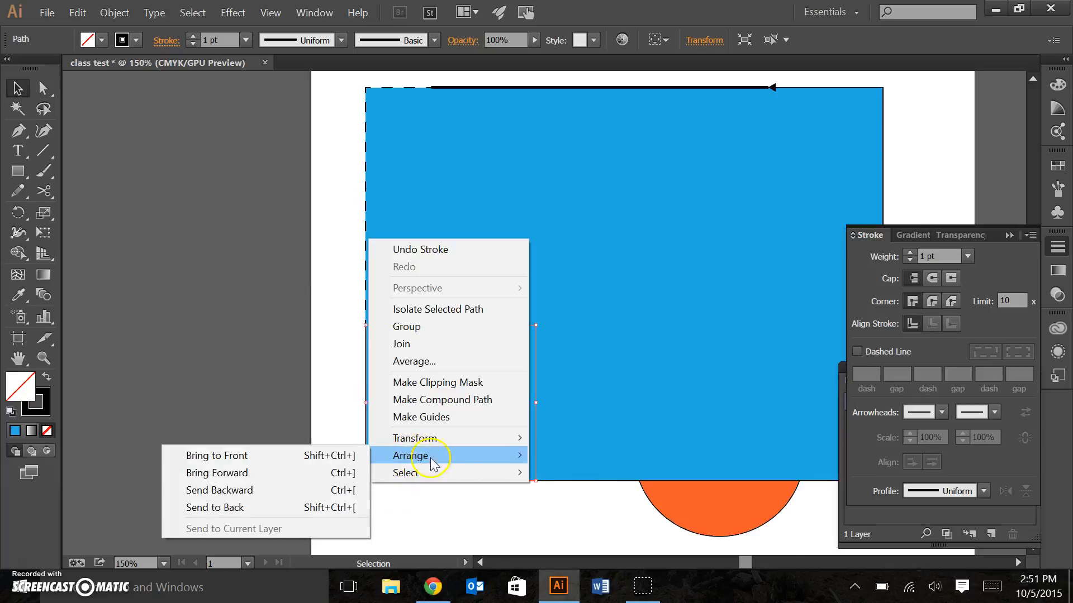
pyautogui.click(274, 462)
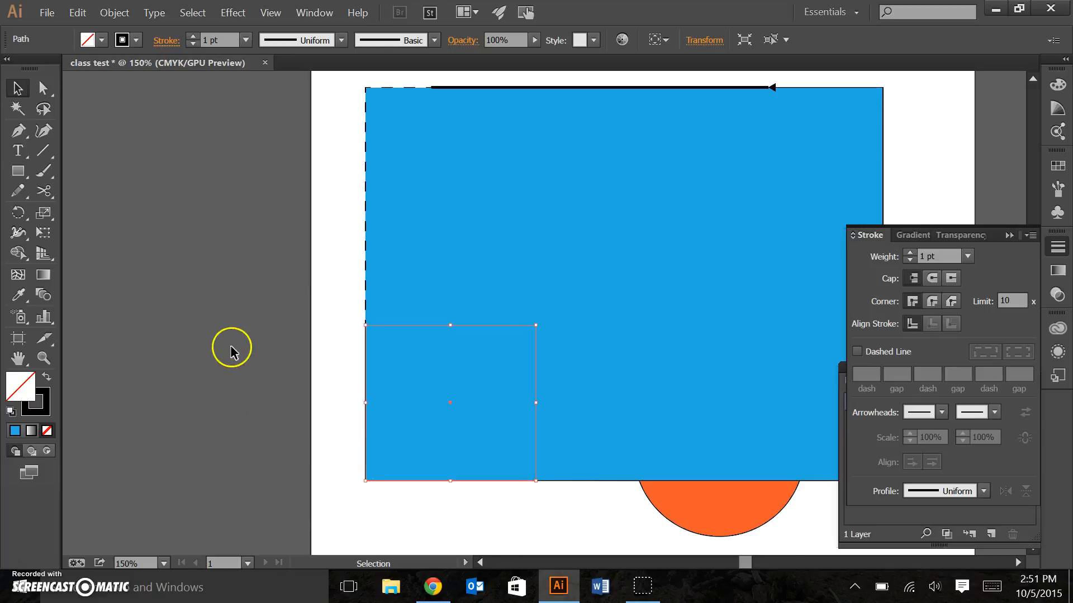
pyautogui.click(269, 391)
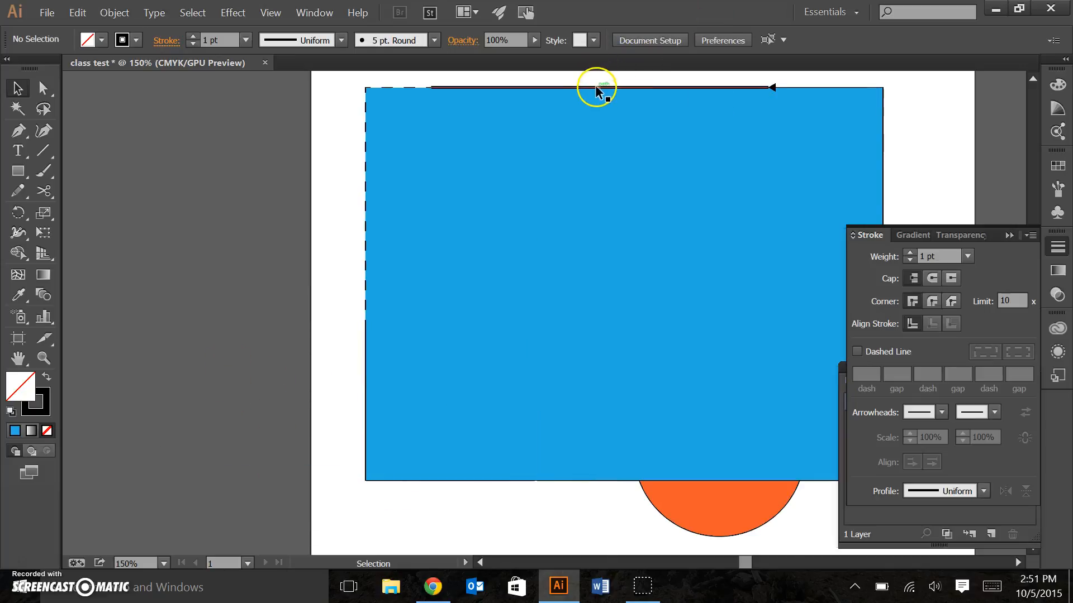
# Undo the lower-left segment's reordering, the arrowhead and the top segment's stroke weight changes.
pyautogui.hotkey('ctrl', 'z')
pyautogui.hotkey('ctrl', 'z')
pyautogui.hotkey('ctrl', 'z')
pyautogui.hotkey('ctrl', 'z')
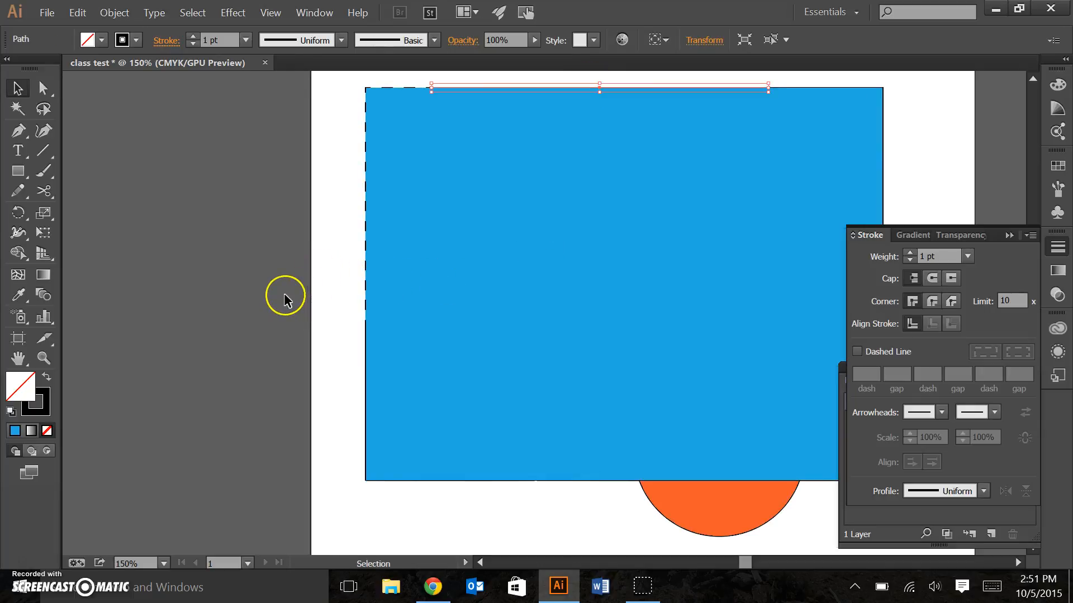
# Select the dashed segment together with the lower-left corner segment and bring both to the front.
pyautogui.click(285, 300)
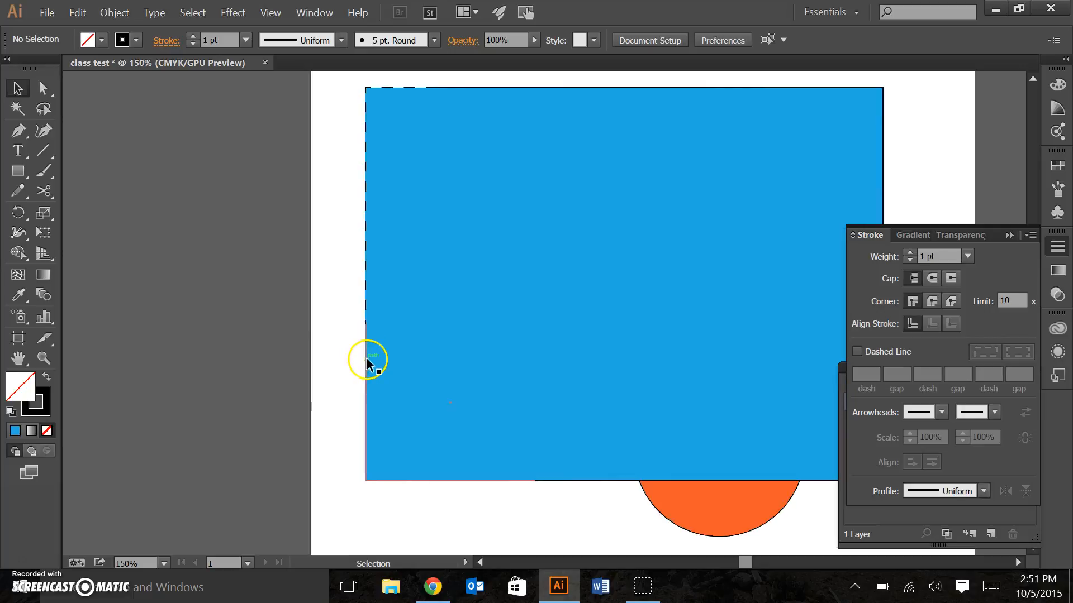
pyautogui.click(365, 318)
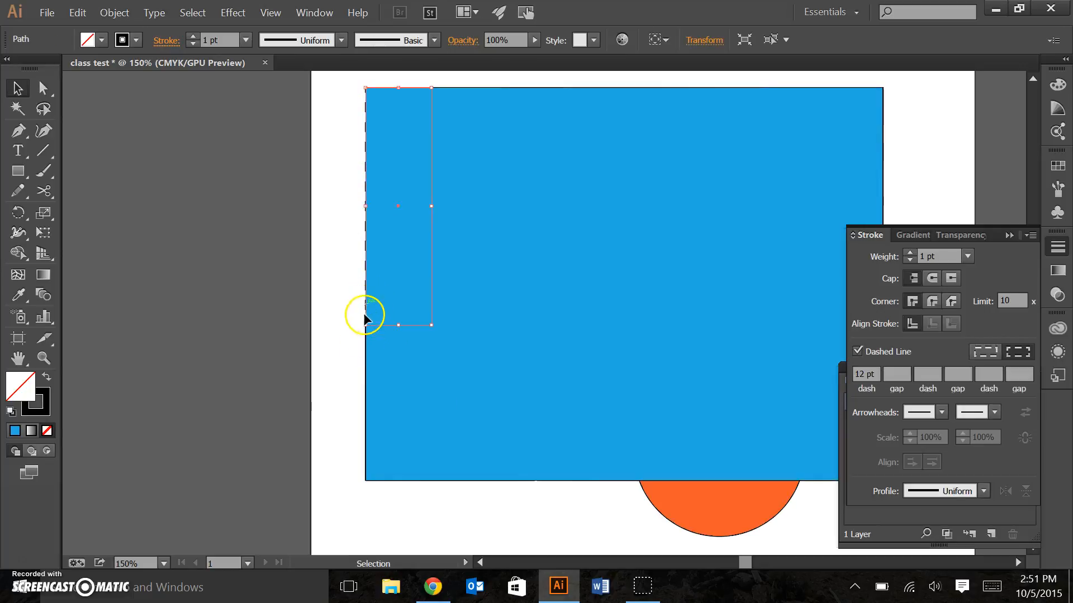
pyautogui.keyDown('shift'); pyautogui.click(365, 385); pyautogui.keyUp('shift')
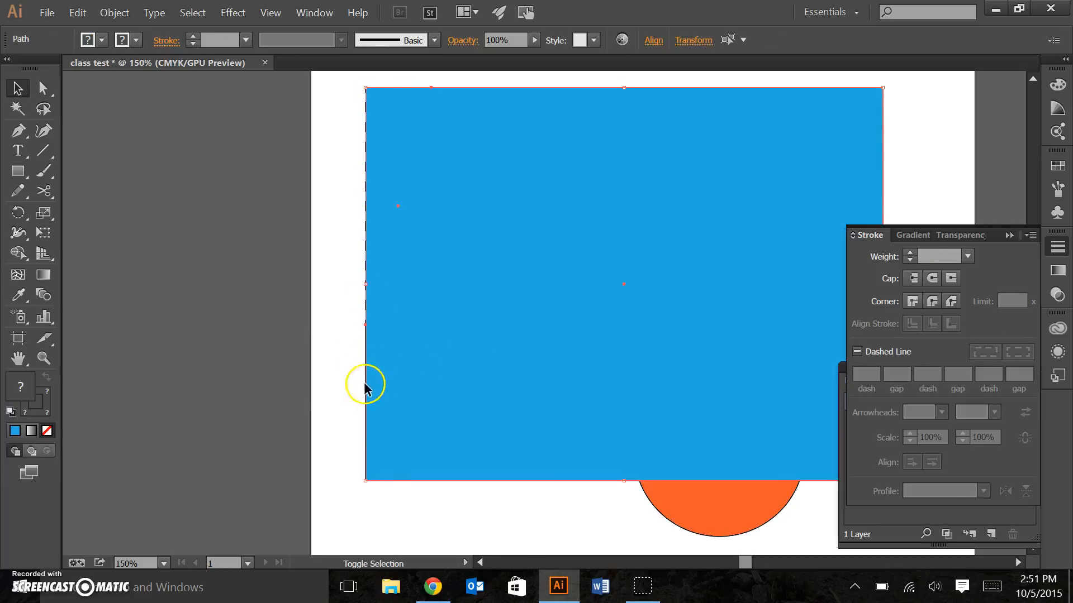
pyautogui.click(357, 400)
pyautogui.click(366, 403)
pyautogui.keyDown('shift'); pyautogui.click(367, 285); pyautogui.keyUp('shift')
pyautogui.rightClick(365, 284)
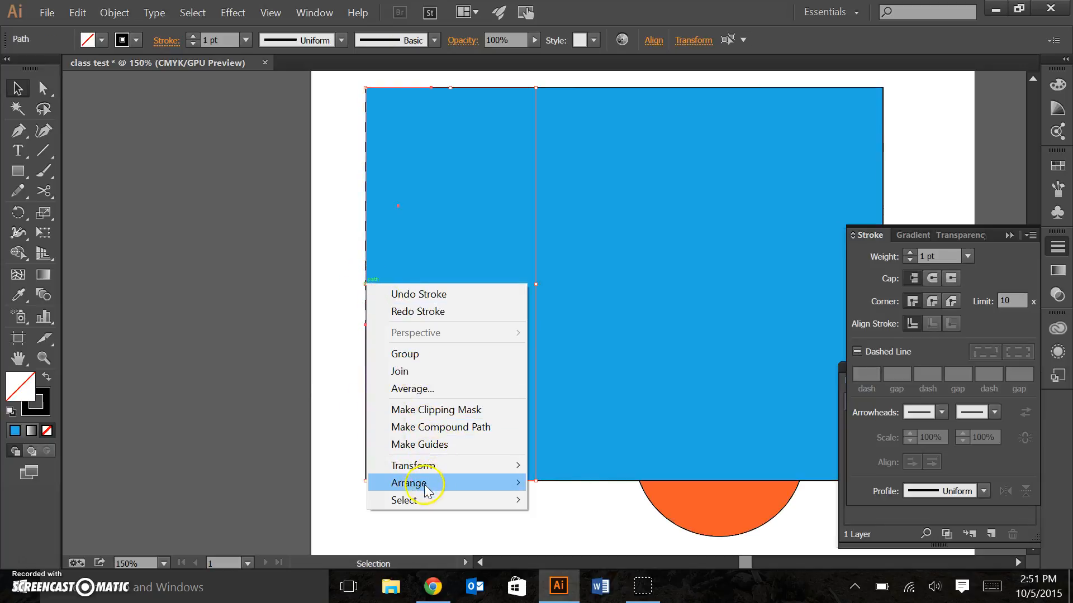
pyautogui.moveTo(424, 491)
pyautogui.click(292, 479)
pyautogui.click(311, 311)
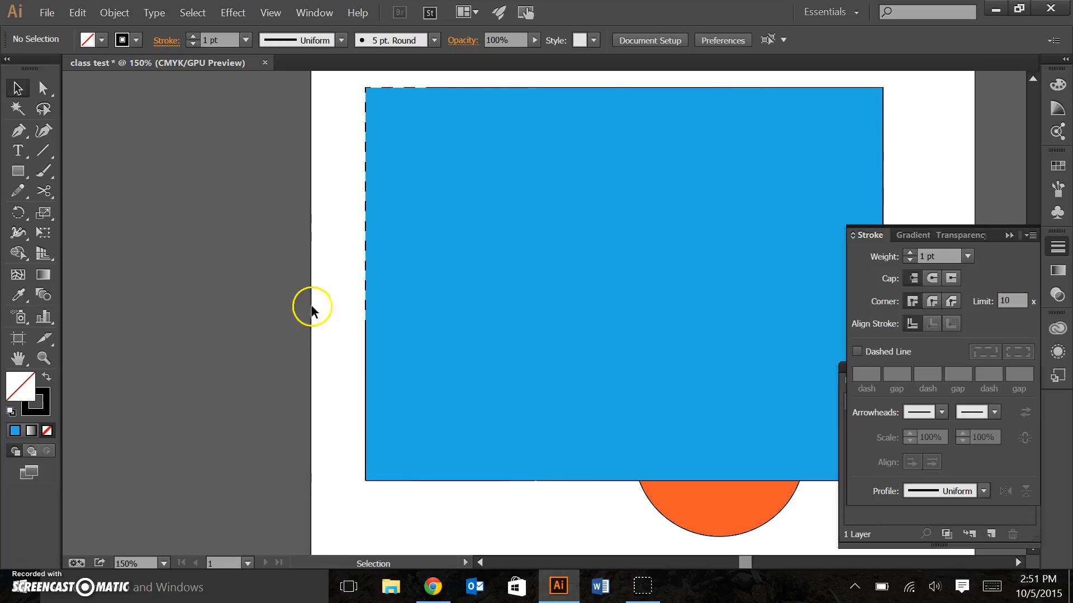
# Delete the blue rectangle, the outline segments along the lower left and bottom, and the cut segment on the right edge.
pyautogui.click(374, 218)
pyautogui.press('Delete')
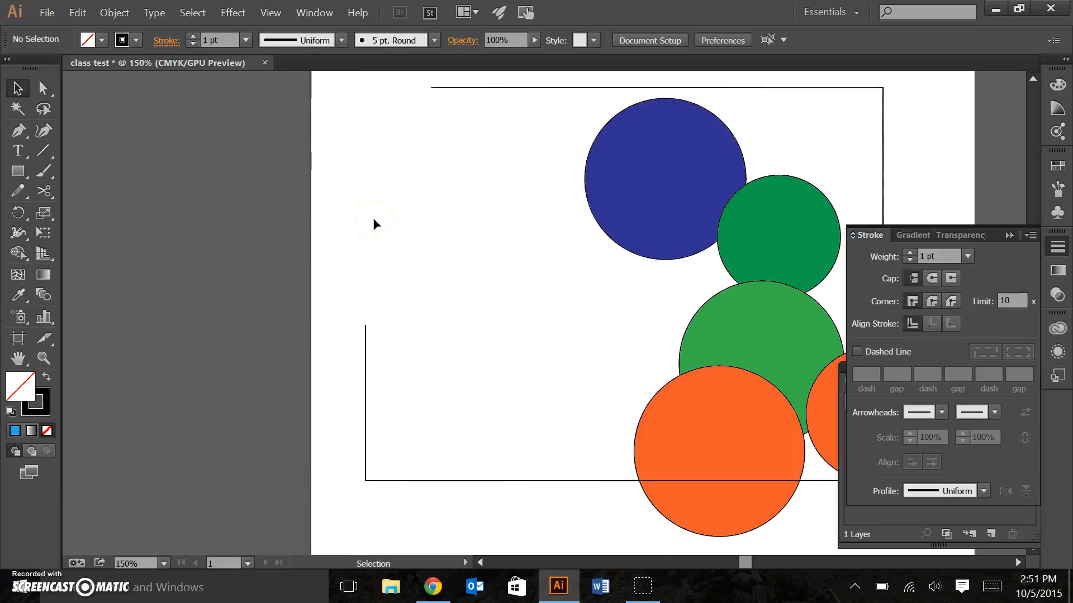
pyautogui.moveTo(342, 301); pyautogui.dragTo(539, 494)
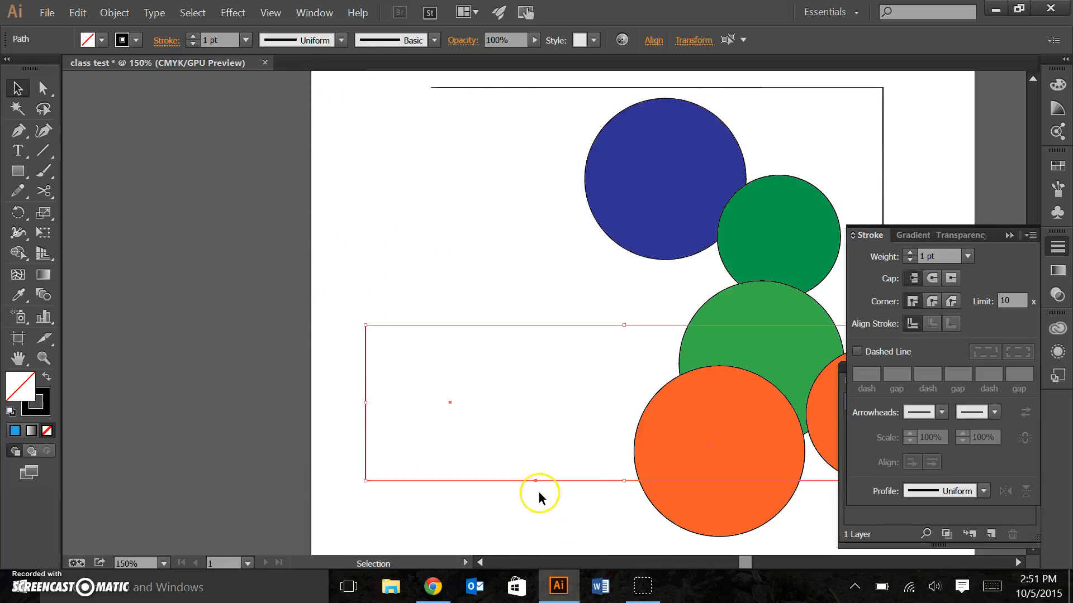
pyautogui.press('Delete')
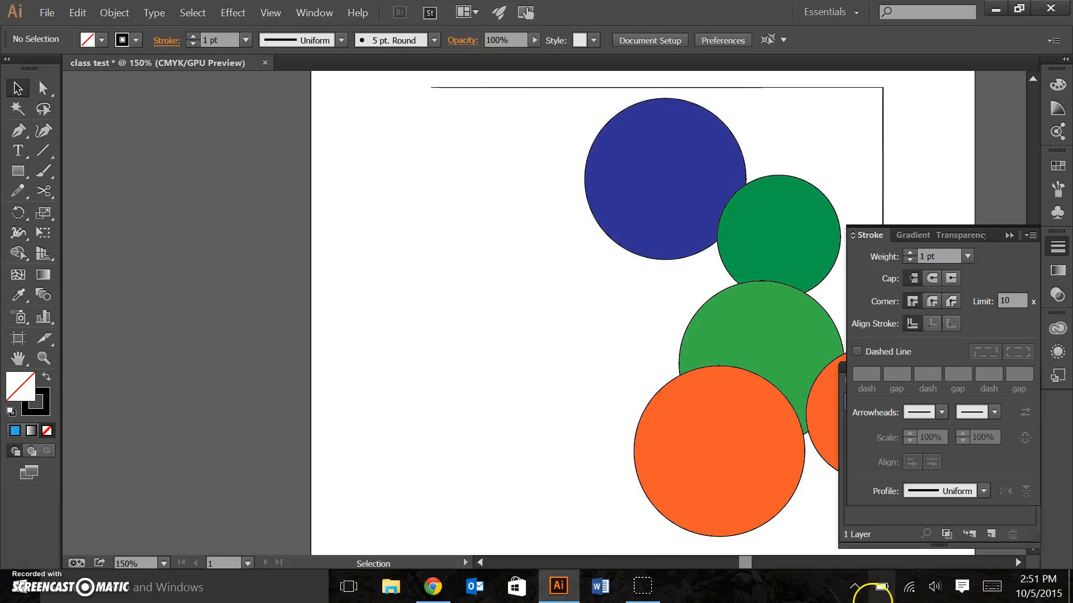
pyautogui.click(1018, 563)
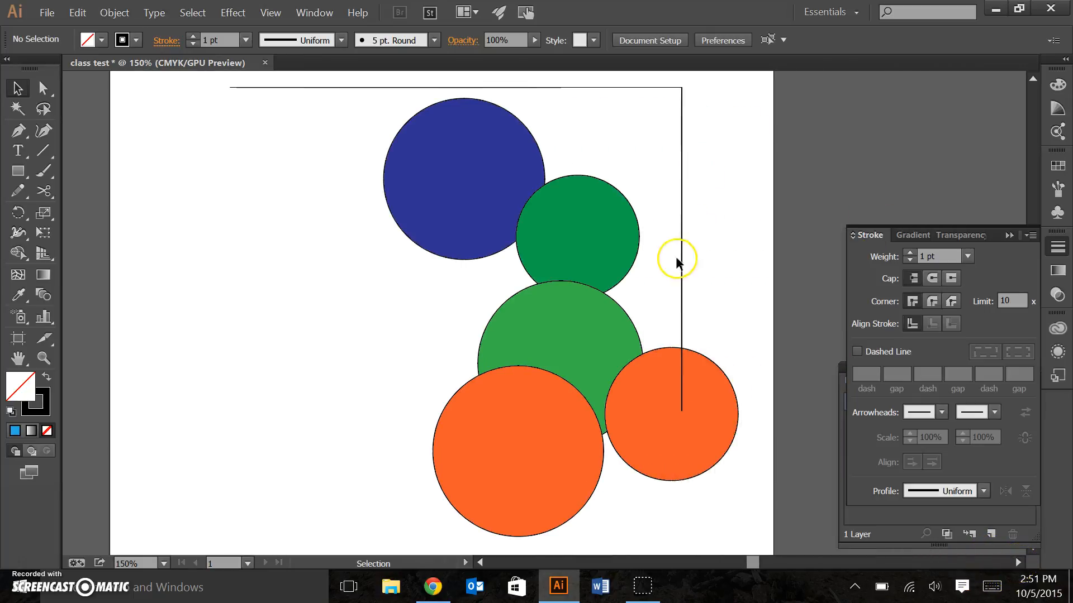
pyautogui.moveTo(667, 307); pyautogui.dragTo(662, 308)
pyautogui.press('Delete')
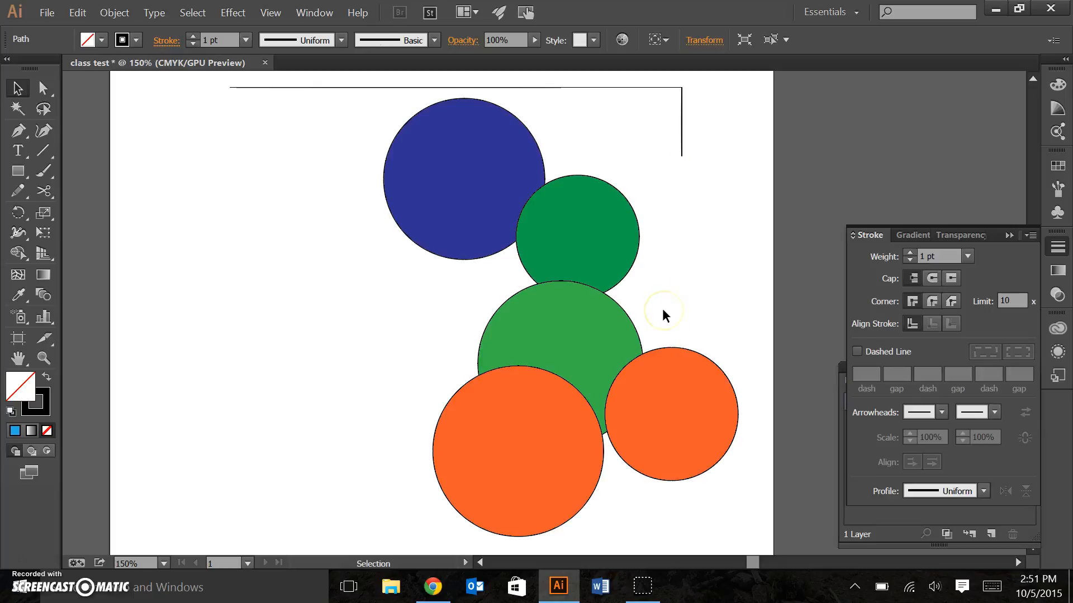
# Delete the remaining outline segments around the upper-right corner and along the top of the artboard.
pyautogui.moveTo(640, 133); pyautogui.dragTo(639, 159)
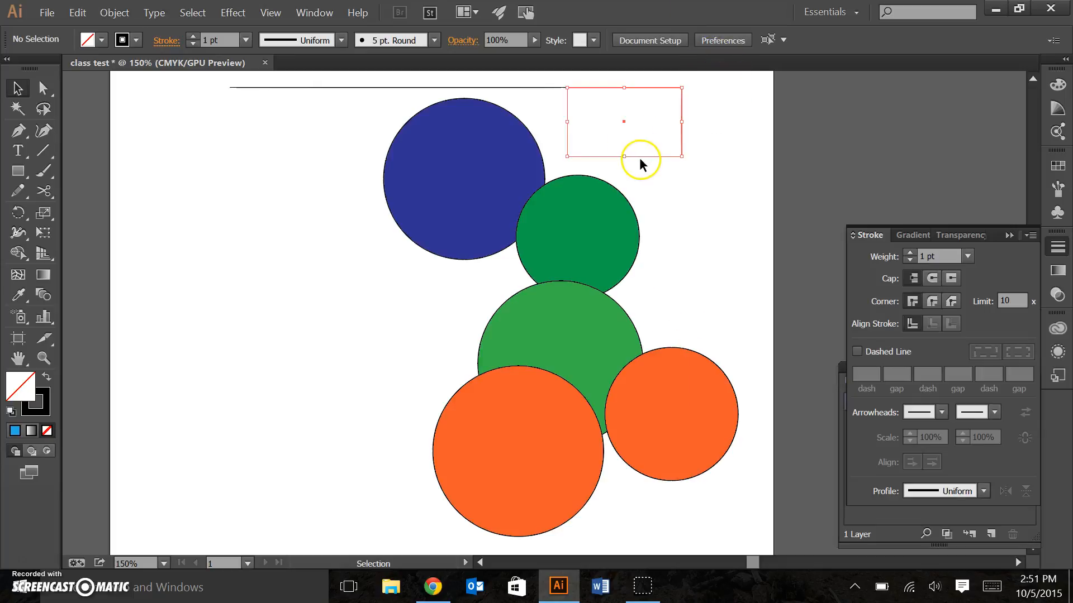
pyautogui.press('Delete')
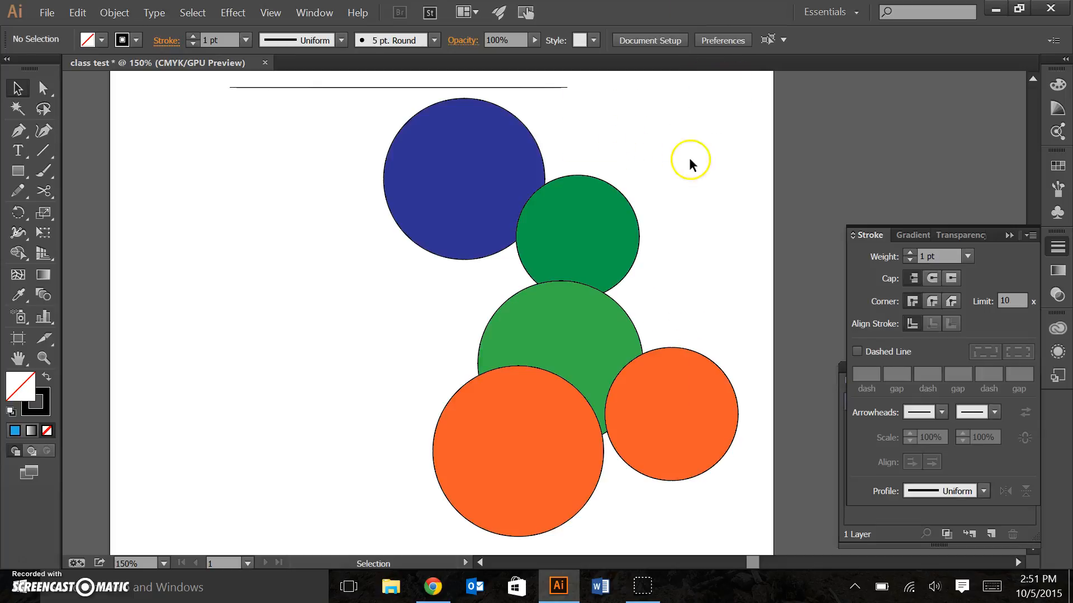
pyautogui.click(333, 88)
pyautogui.press('Delete')
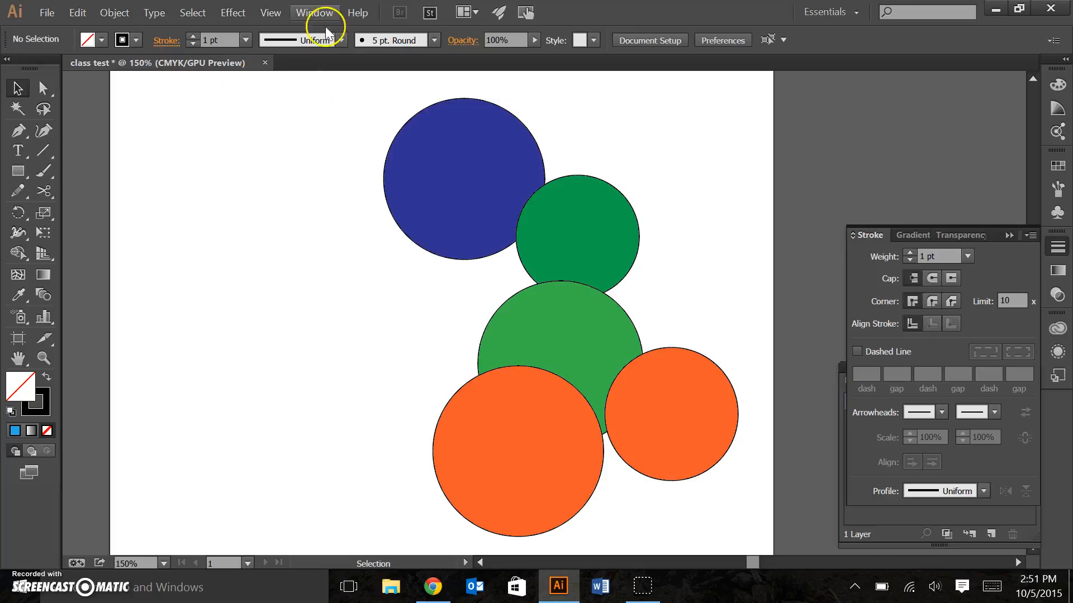
# Close the Stroke and Layers panels and display the Pathfinder options.
pyautogui.click(1009, 234)
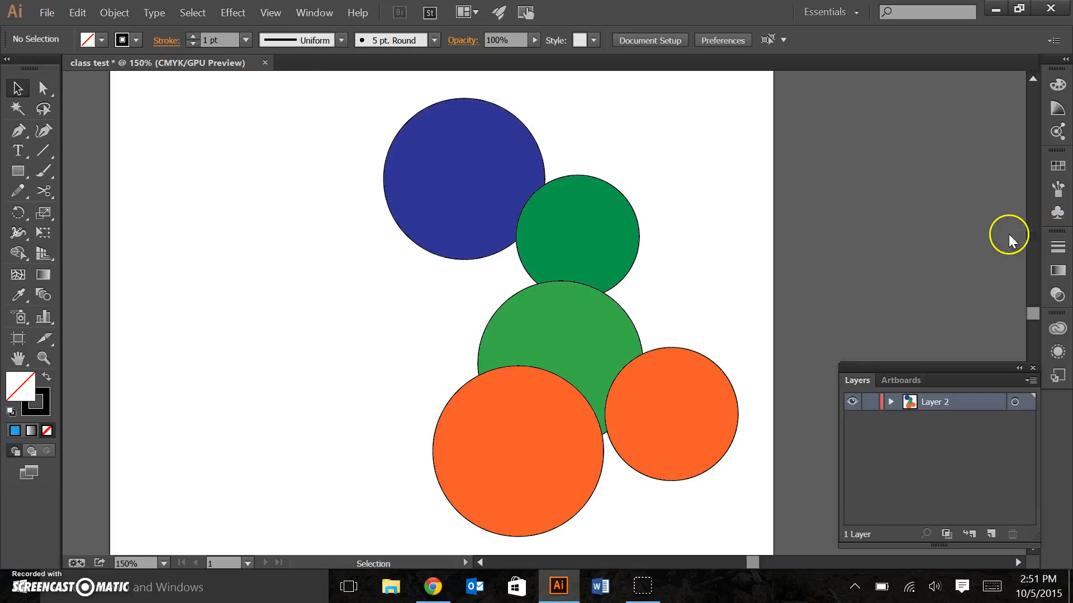
pyautogui.click(1032, 367)
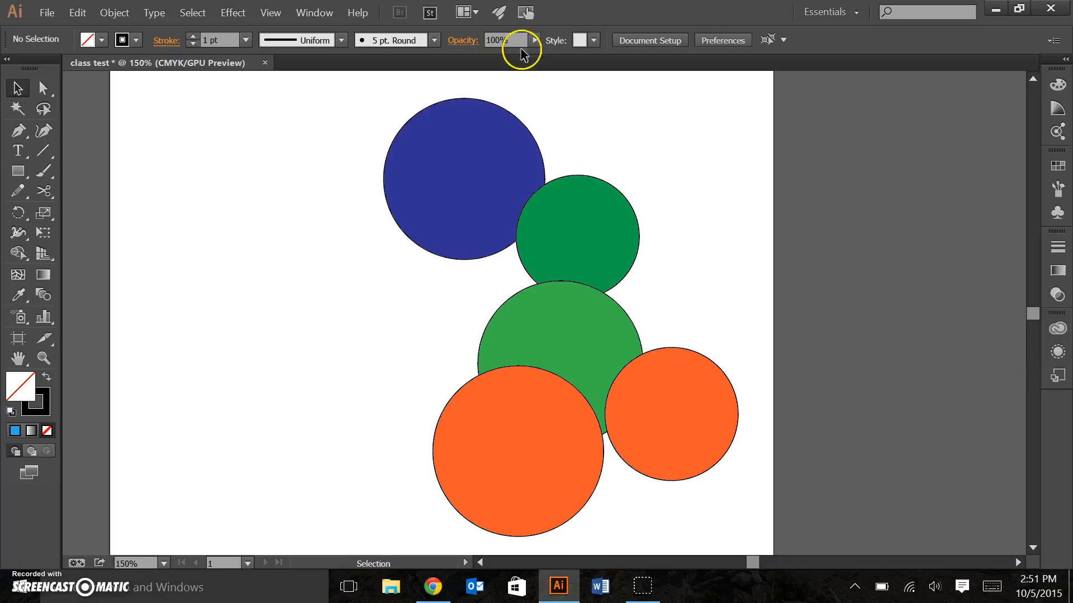
pyautogui.click(320, 14)
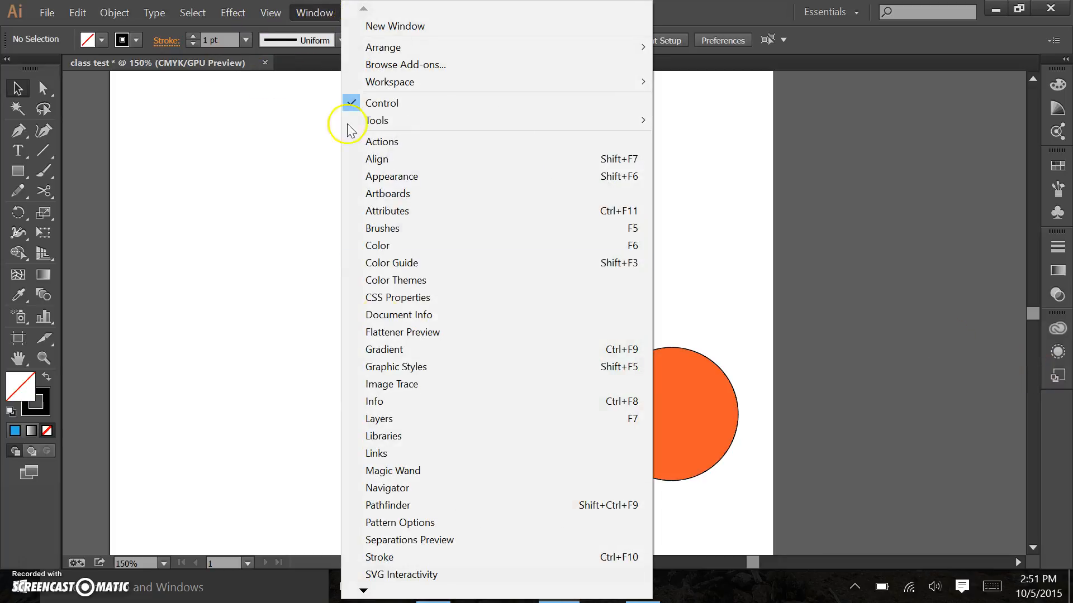
pyautogui.click(371, 506)
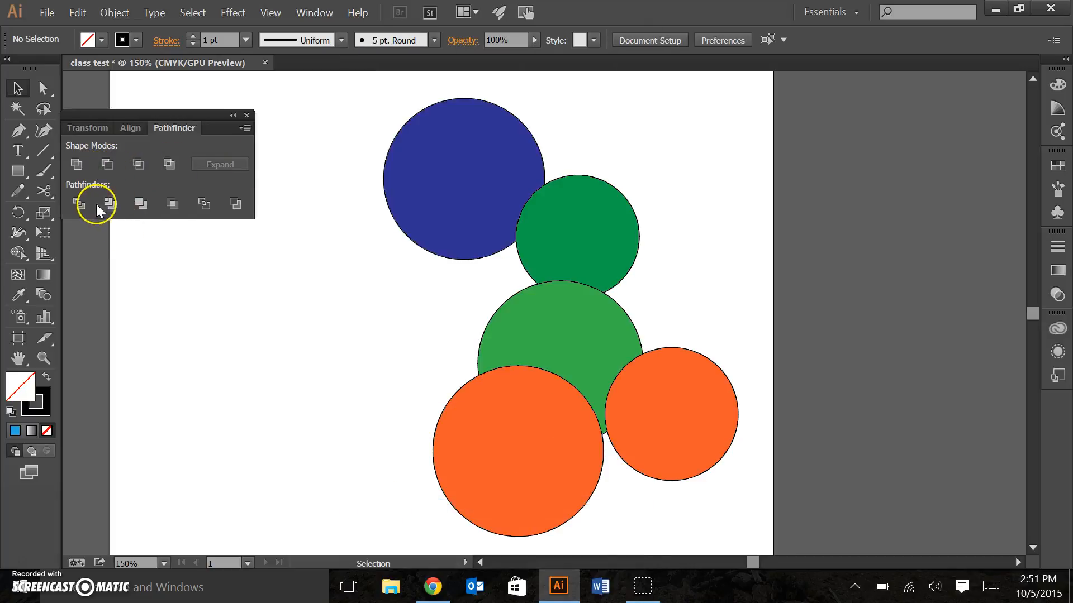
# Move the blue, dark green, light green and small orange circles together into an overlapping cluster.
pyautogui.moveTo(442, 179); pyautogui.dragTo(330, 232)
pyautogui.moveTo(580, 215); pyautogui.dragTo(446, 159)
pyautogui.moveTo(579, 342); pyautogui.dragTo(463, 253)
pyautogui.moveTo(673, 377); pyautogui.dragTo(490, 211)
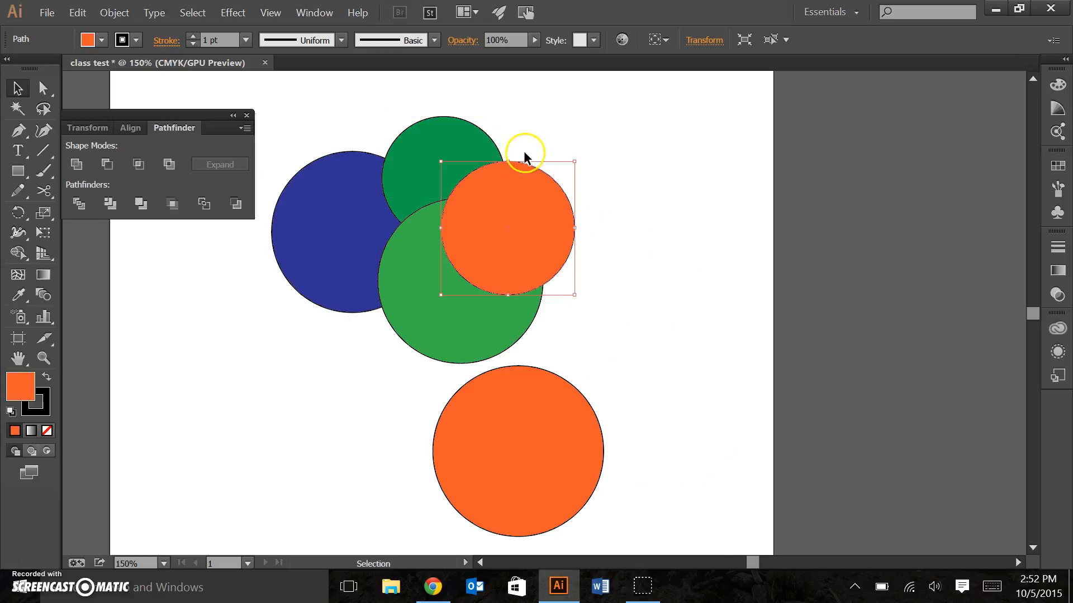
# Paste copies of the circles beside the artboard, and place the blue and dark green copies at opposite ends of the cluster.
pyautogui.hotkey('ctrl', 'a')
pyautogui.hotkey('ctrl', 'c')
pyautogui.hotkey('ctrl', 'v')
pyautogui.moveTo(653, 346); pyautogui.dragTo(923, 281)
pyautogui.click(623, 431)
pyautogui.moveTo(734, 265); pyautogui.dragTo(565, 343)
pyautogui.moveTo(826, 191); pyautogui.dragTo(251, 296)
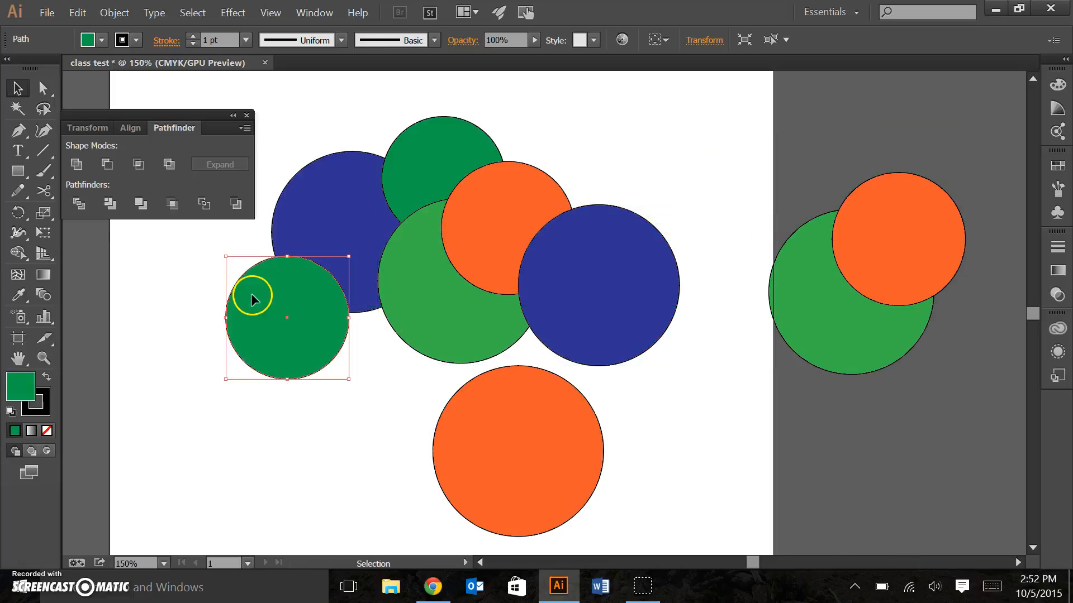
pyautogui.click(136, 276)
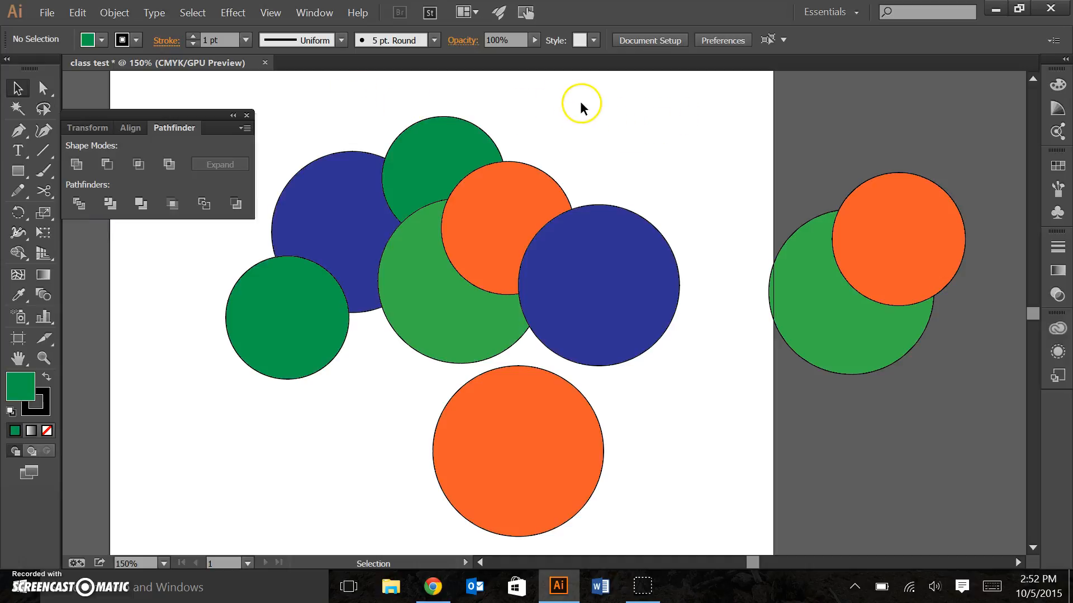
# Unite the six overlapping circles into one cloud shape and move it slightly up and to the right.
pyautogui.moveTo(576, 103); pyautogui.dragTo(375, 235)
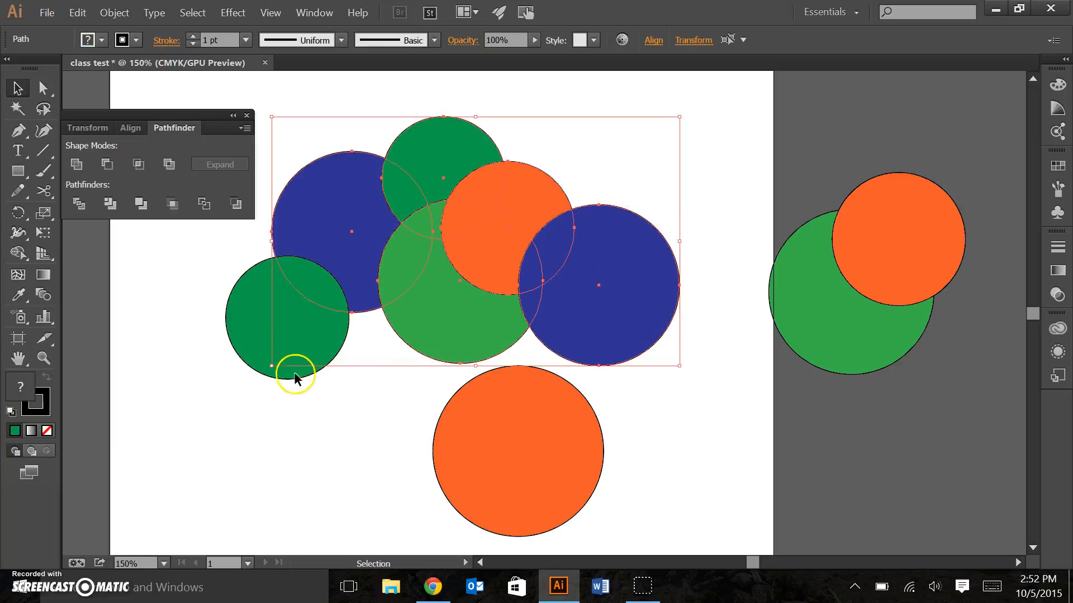
pyautogui.keyDown('shift'); pyautogui.click(296, 331); pyautogui.keyUp('shift')
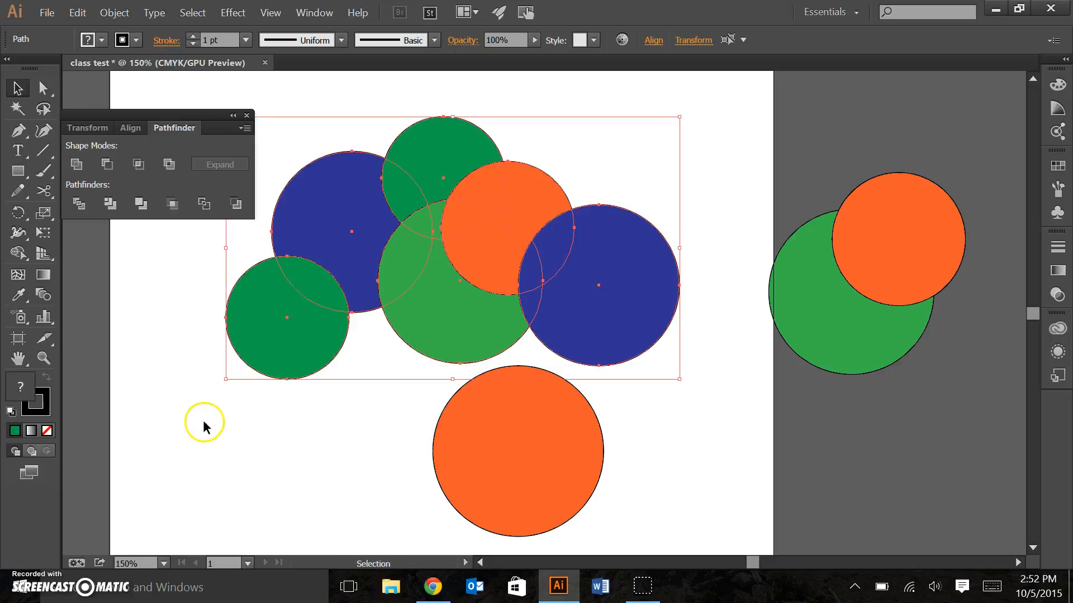
pyautogui.click(76, 164)
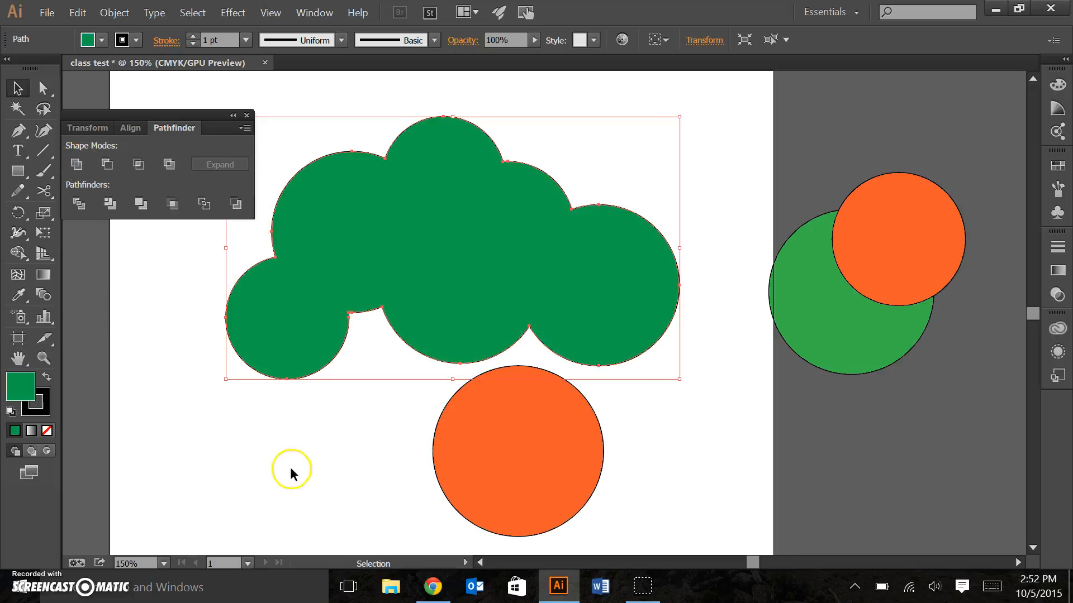
pyautogui.click(293, 450)
pyautogui.moveTo(486, 258); pyautogui.dragTo(490, 230)
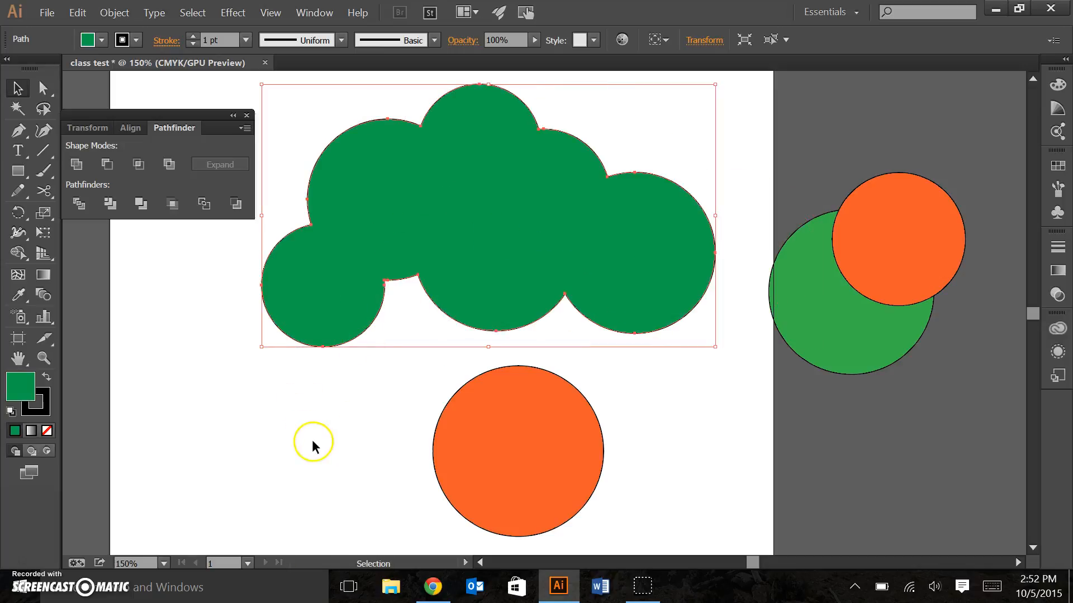
pyautogui.click(313, 436)
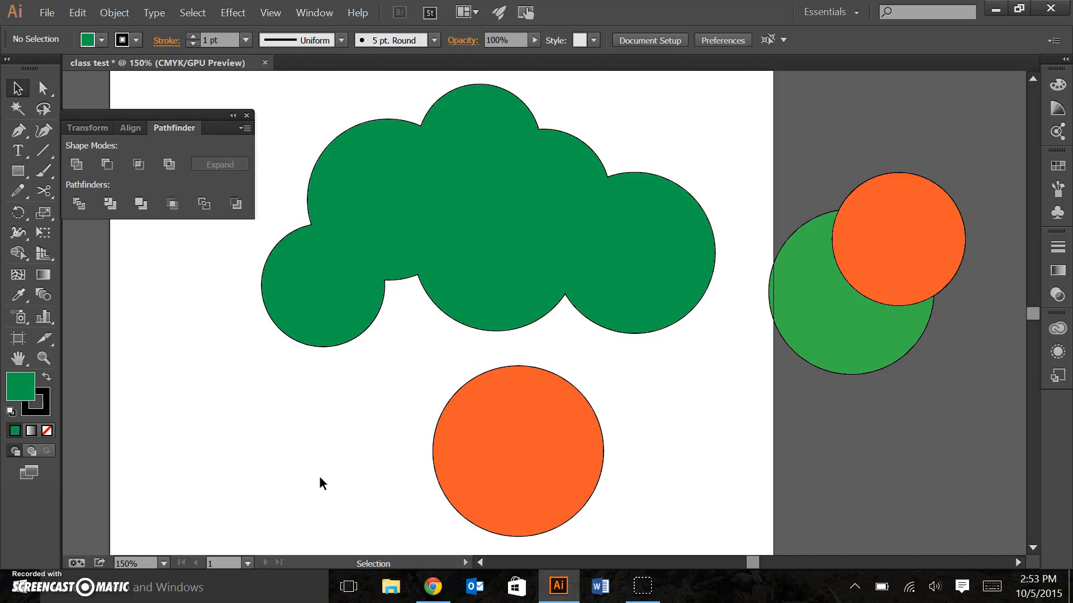
# Delete the green cloud shape, the large orange circle, and the two circles beside the artboard.
pyautogui.click(486, 220)
pyautogui.press('Delete')
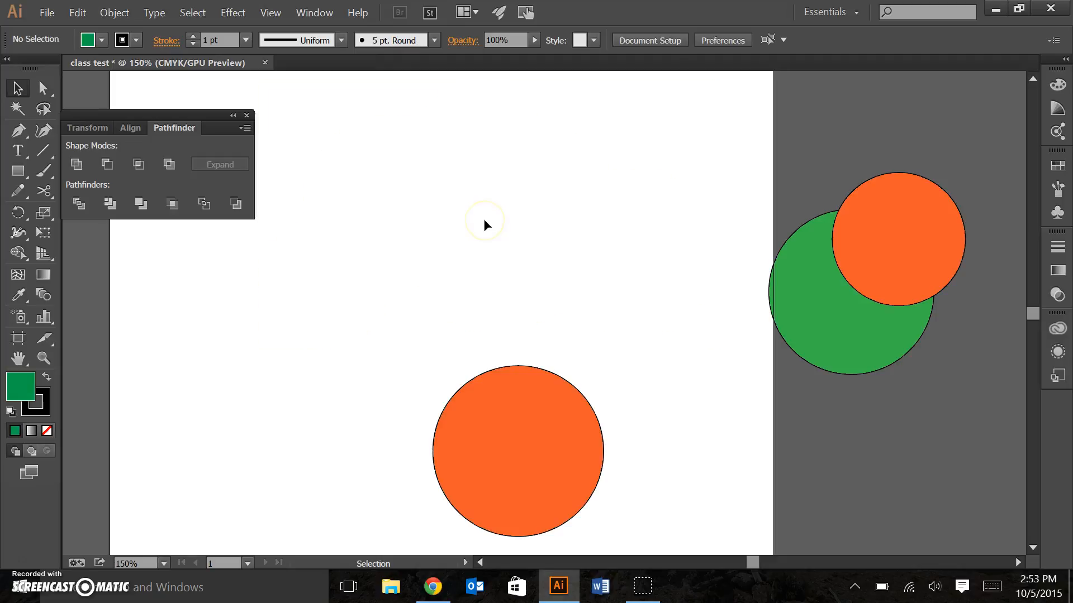
pyautogui.click(547, 431)
pyautogui.press('Delete')
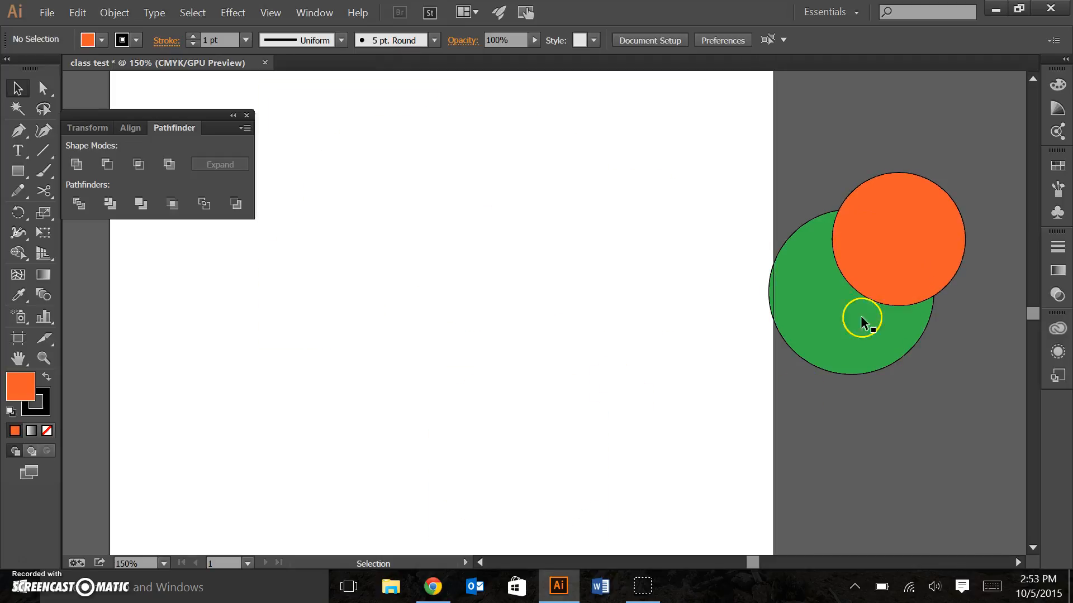
pyautogui.click(833, 313)
pyautogui.press('Delete')
pyautogui.click(888, 257)
pyautogui.press('Delete')
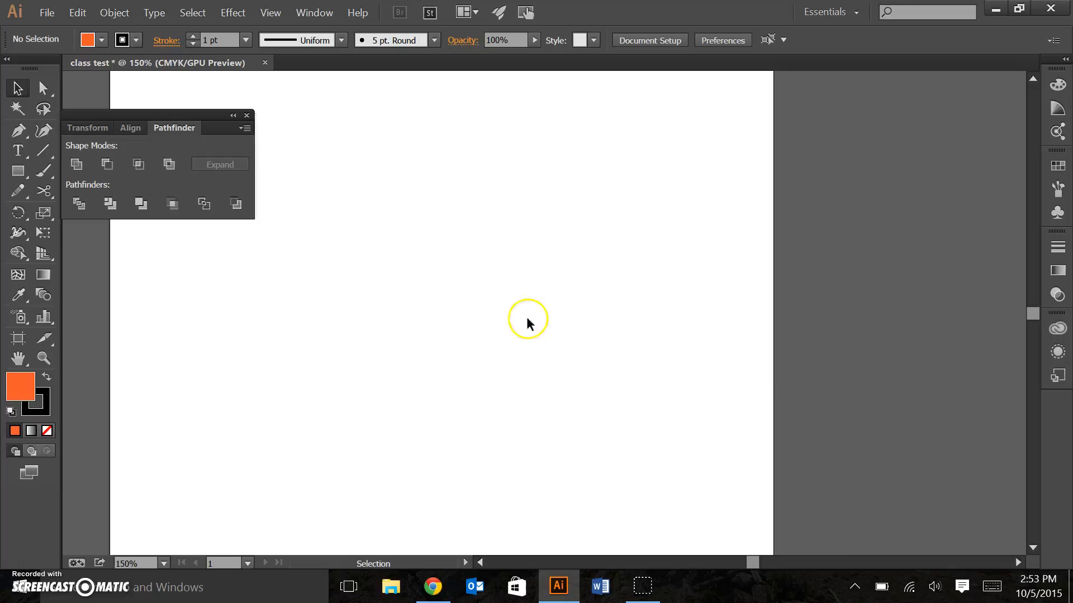
# Draw a rectangle, a large five-pointed star and a circle, positioning the star so it overlaps the rectangle.
pyautogui.moveTo(298, 153)
pyautogui.mouseDown()
pyautogui.moveTo(321, 244)
pyautogui.moveTo(493, 343)
pyautogui.mouseUp()
pyautogui.moveTo(17, 170); pyautogui.dragTo(68, 249)
pyautogui.moveTo(576, 202); pyautogui.dragTo(790, 311)
pyautogui.moveTo(21, 170); pyautogui.dragTo(48, 211)
pyautogui.moveTo(242, 299); pyautogui.dragTo(446, 505)
pyautogui.click(15, 89)
pyautogui.moveTo(595, 247); pyautogui.dragTo(643, 342)
# Fill the star with dark green and the circle with yellow.
pyautogui.click(103, 40)
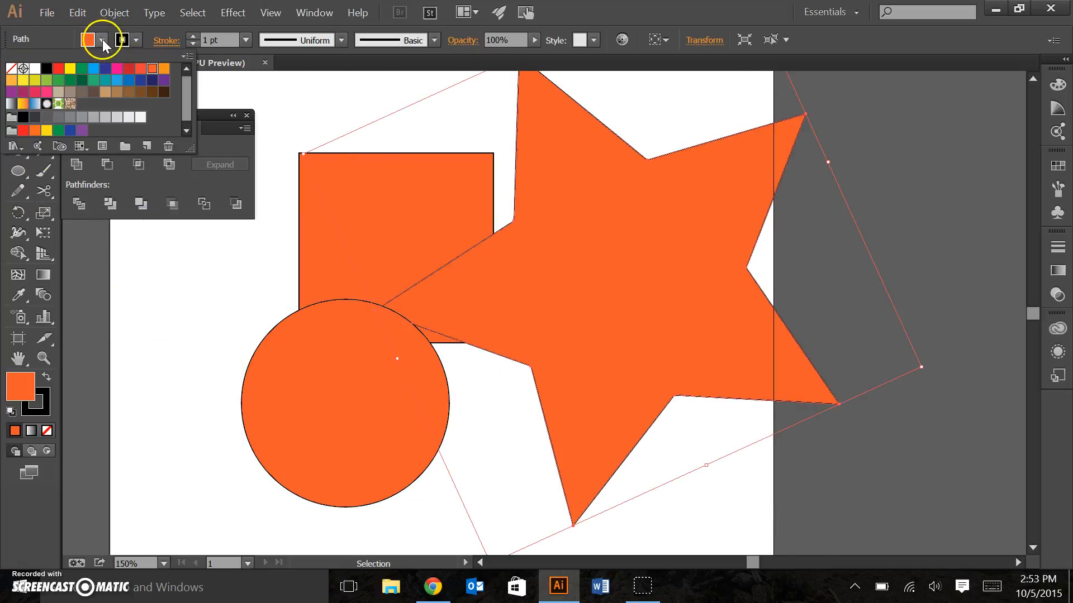
pyautogui.click(82, 80)
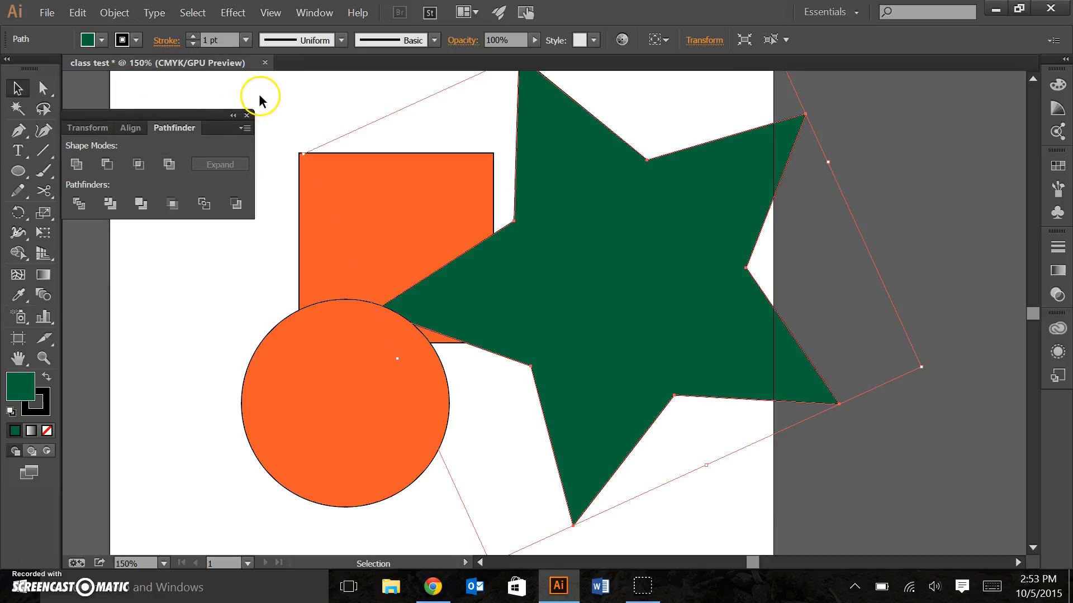
pyautogui.click(289, 375)
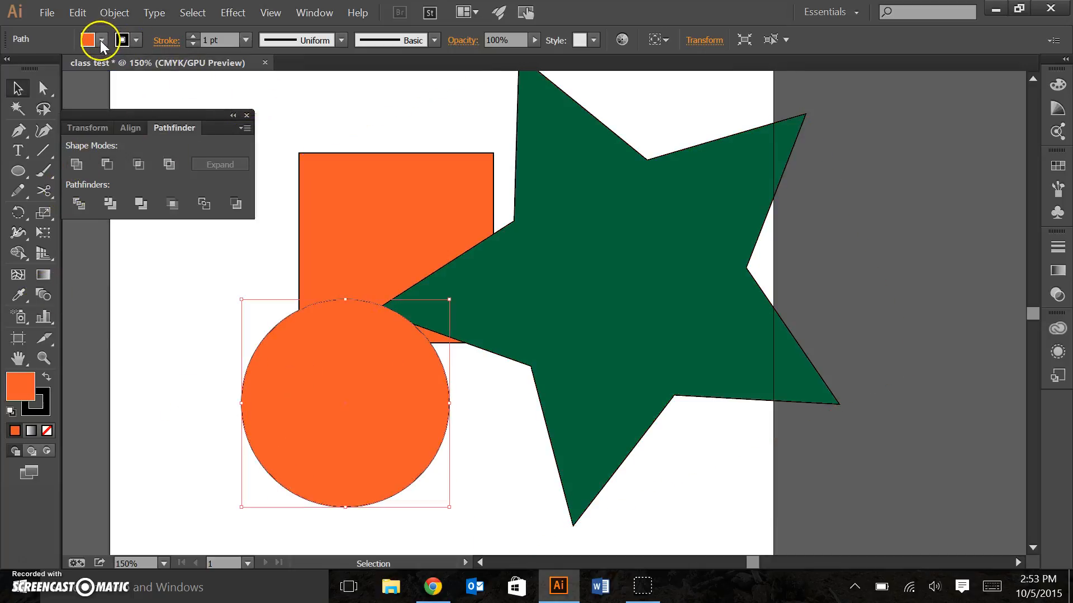
pyautogui.click(100, 40)
pyautogui.click(70, 68)
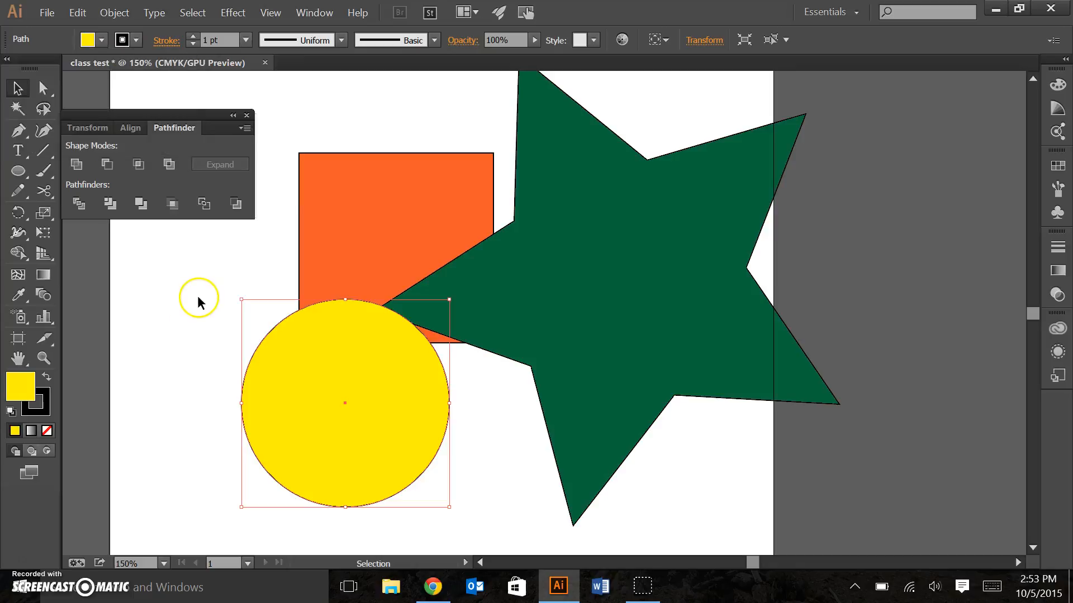
# Move the orange rectangle farther under the star and apply Divide to the two shapes.
pyautogui.moveTo(402, 218); pyautogui.dragTo(469, 211)
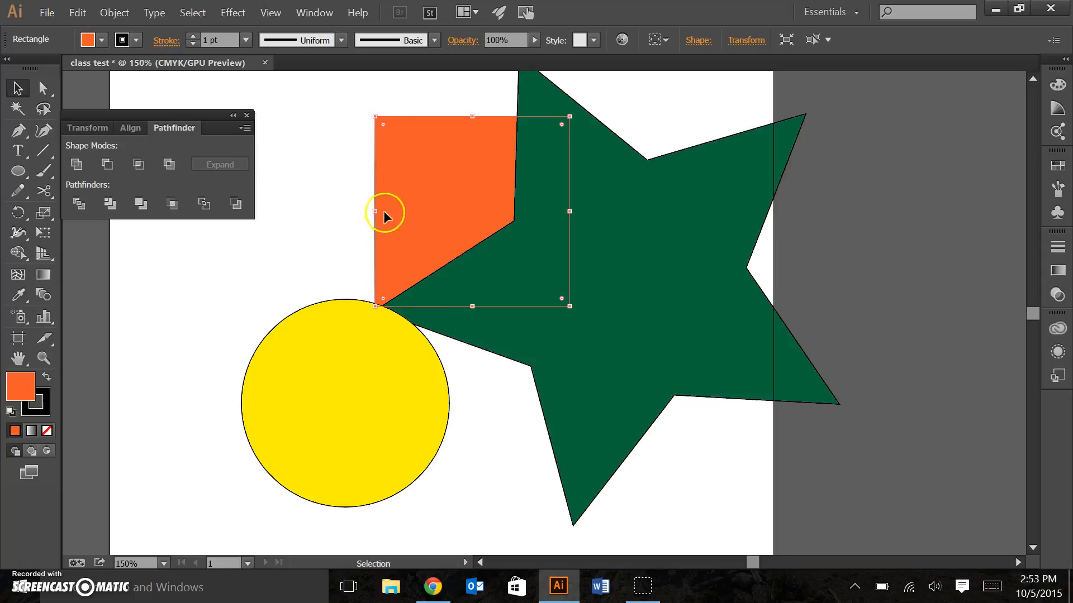
pyautogui.keyDown('shift'); pyautogui.click(646, 251); pyautogui.keyUp('shift')
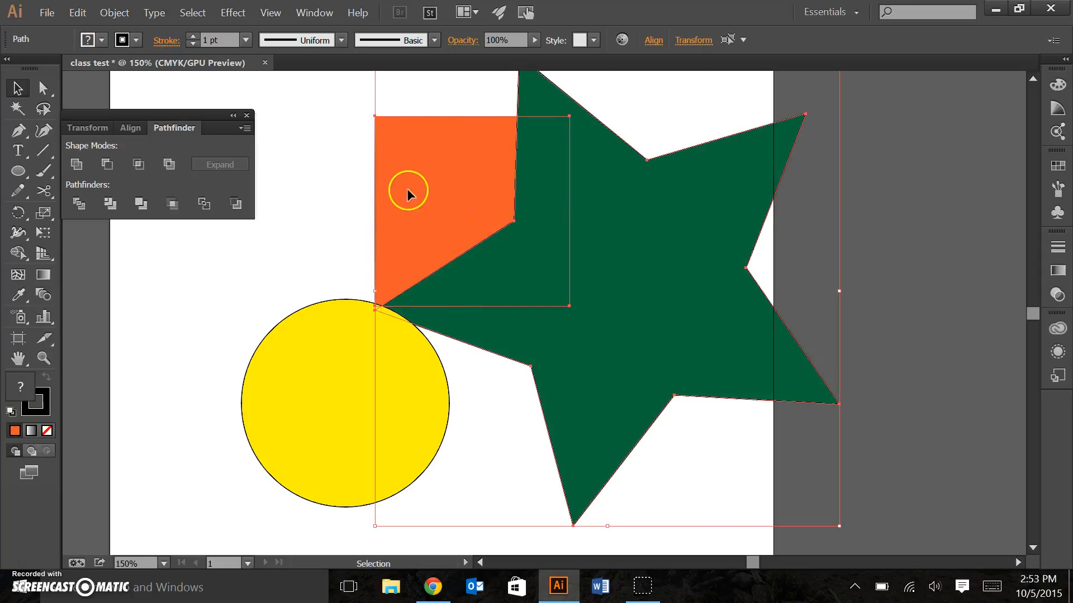
pyautogui.click(77, 205)
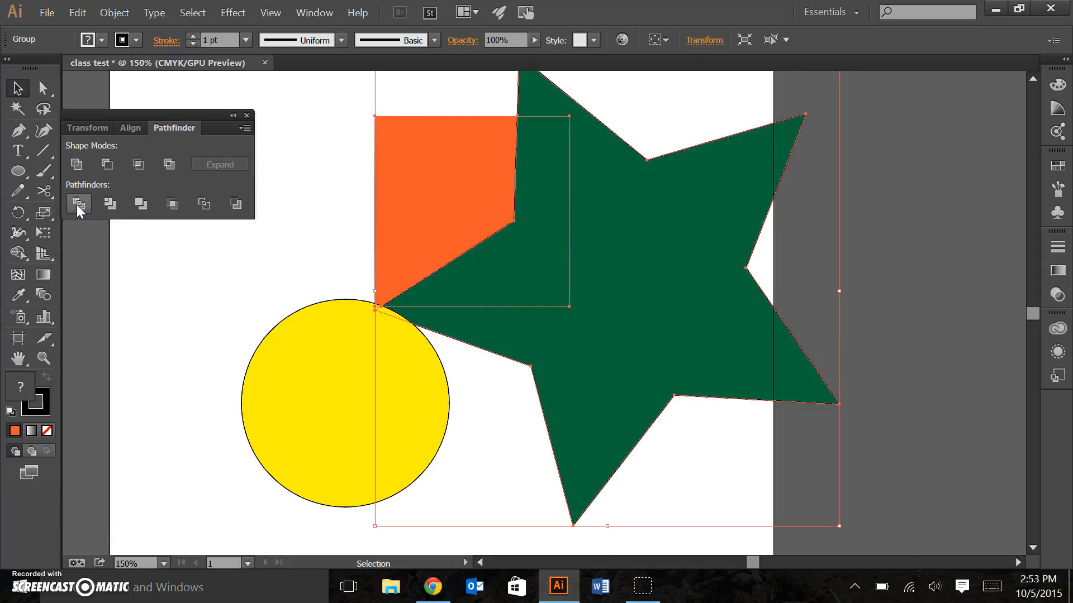
pyautogui.click(324, 225)
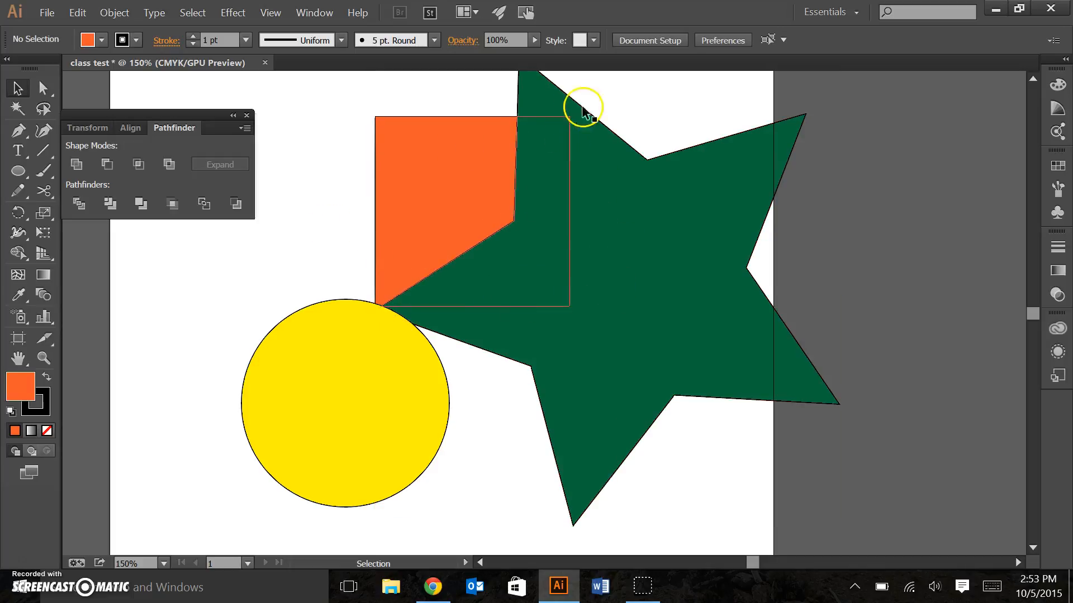
# Move the yellow circle clear of the star and ungroup the divided rectangle and star pieces.
pyautogui.moveTo(352, 423); pyautogui.dragTo(258, 460)
pyautogui.click(422, 416)
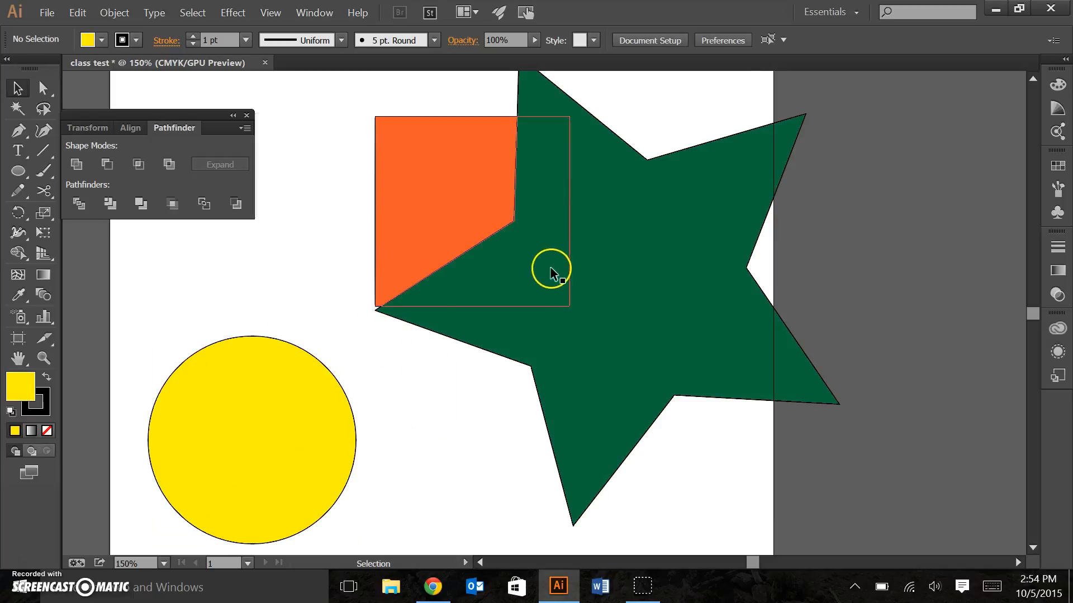
pyautogui.click(525, 241)
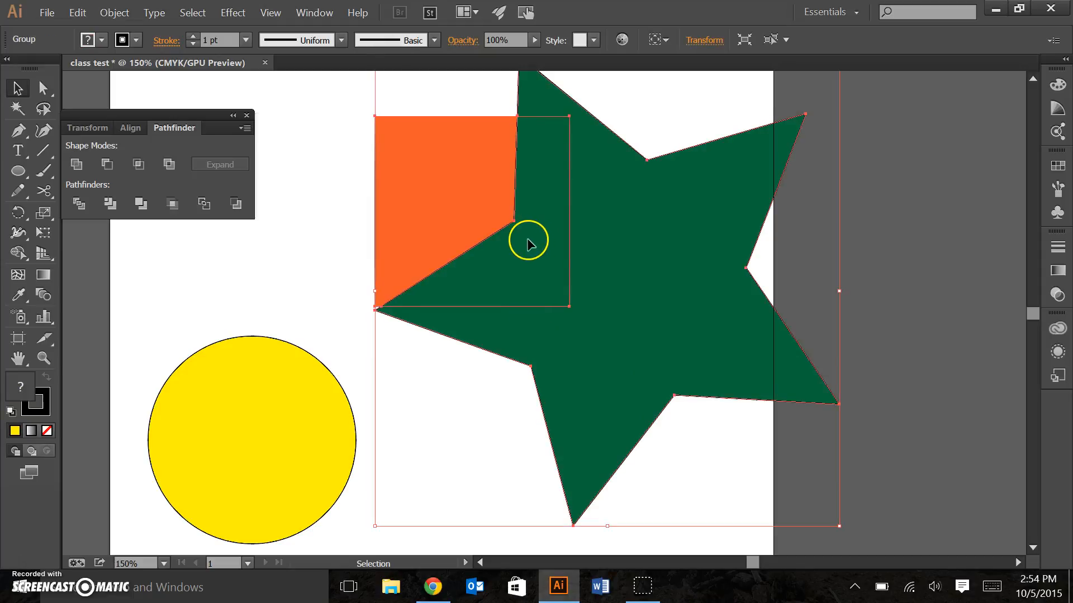
pyautogui.rightClick(530, 238)
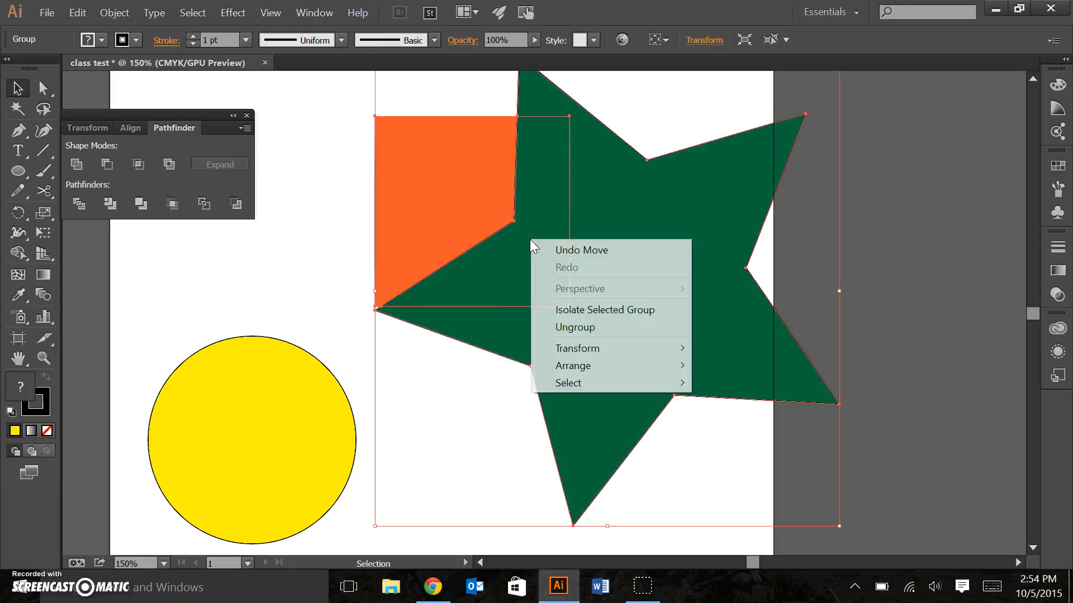
pyautogui.click(547, 330)
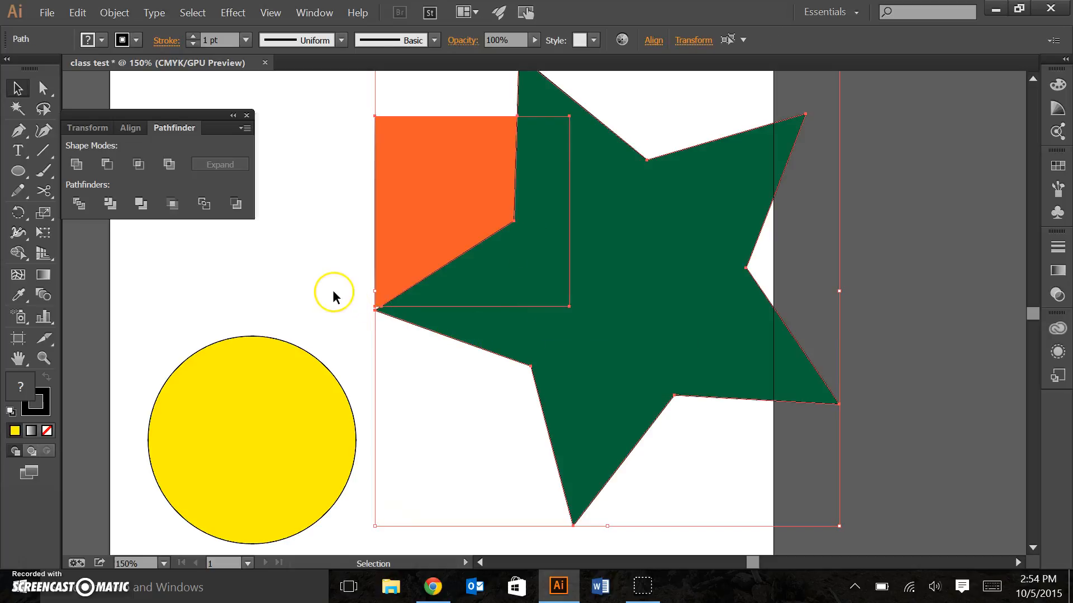
# Pull the orange piece, the main star piece and the green overlap piece apart from each other.
pyautogui.click(426, 225)
pyautogui.moveTo(426, 225); pyautogui.dragTo(374, 218)
pyautogui.moveTo(591, 350); pyautogui.dragTo(673, 349)
pyautogui.moveTo(502, 242); pyautogui.dragTo(498, 223)
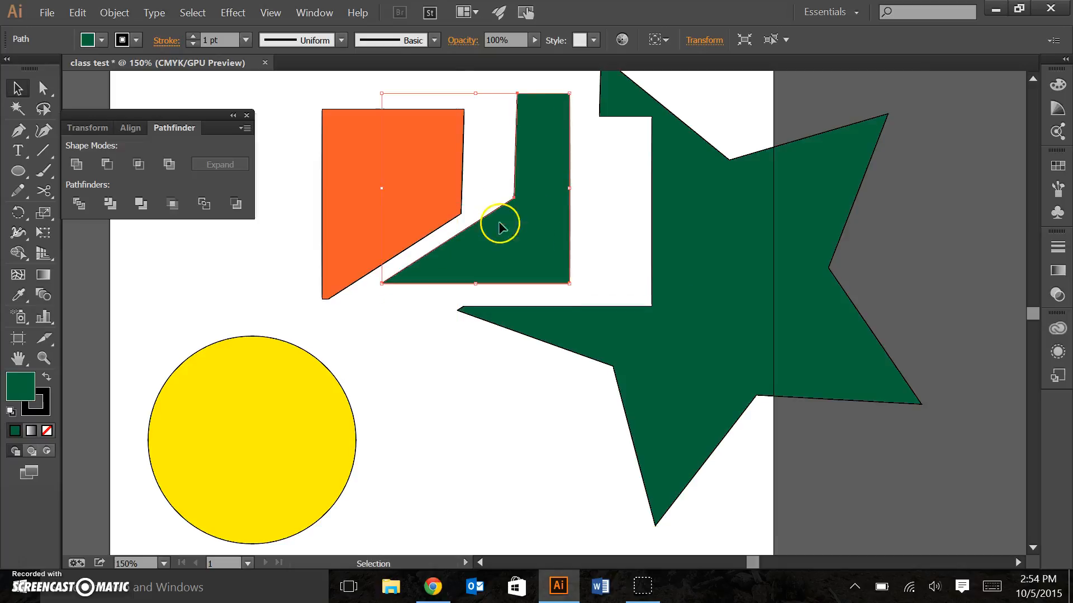
pyautogui.click(462, 422)
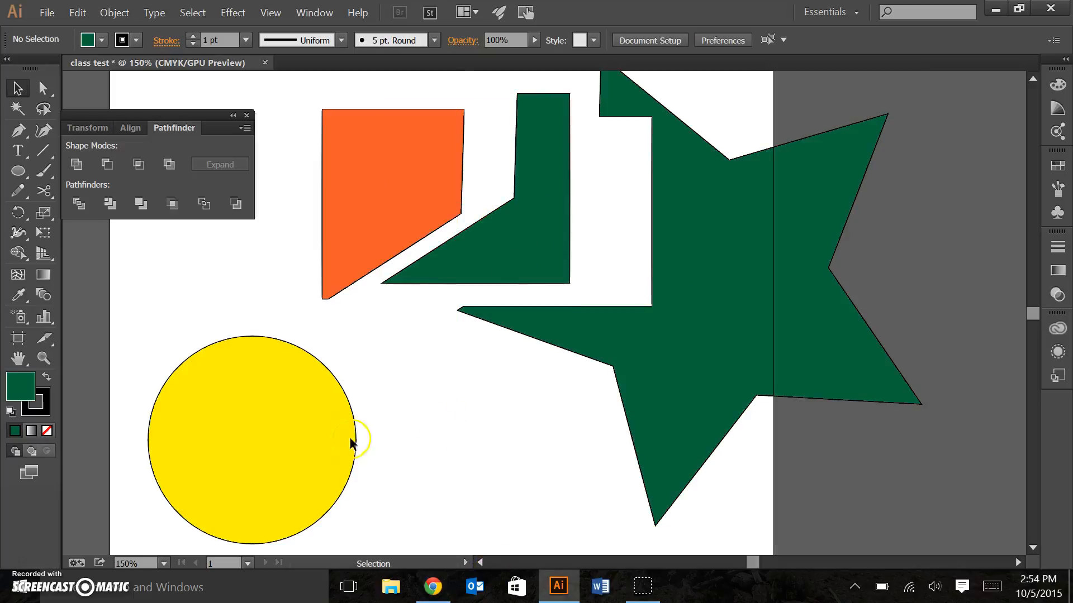
# Move the orange piece onto the yellow circle, apply Divide to both, and ungroup the result.
pyautogui.moveTo(408, 155); pyautogui.dragTo(344, 308)
pyautogui.keyDown('shift'); pyautogui.click(299, 403); pyautogui.keyUp('shift')
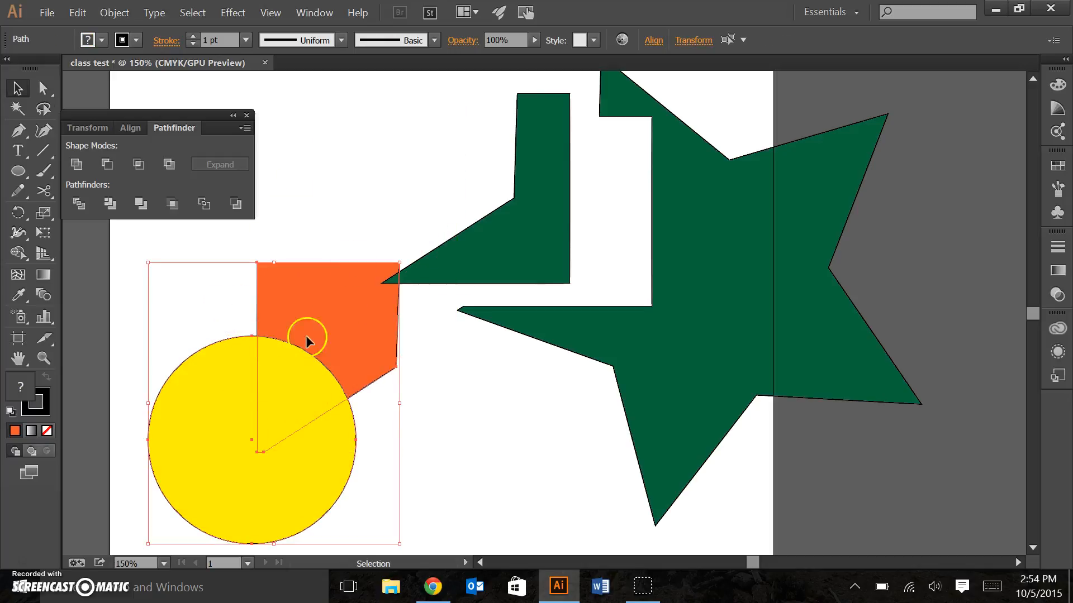
pyautogui.click(79, 202)
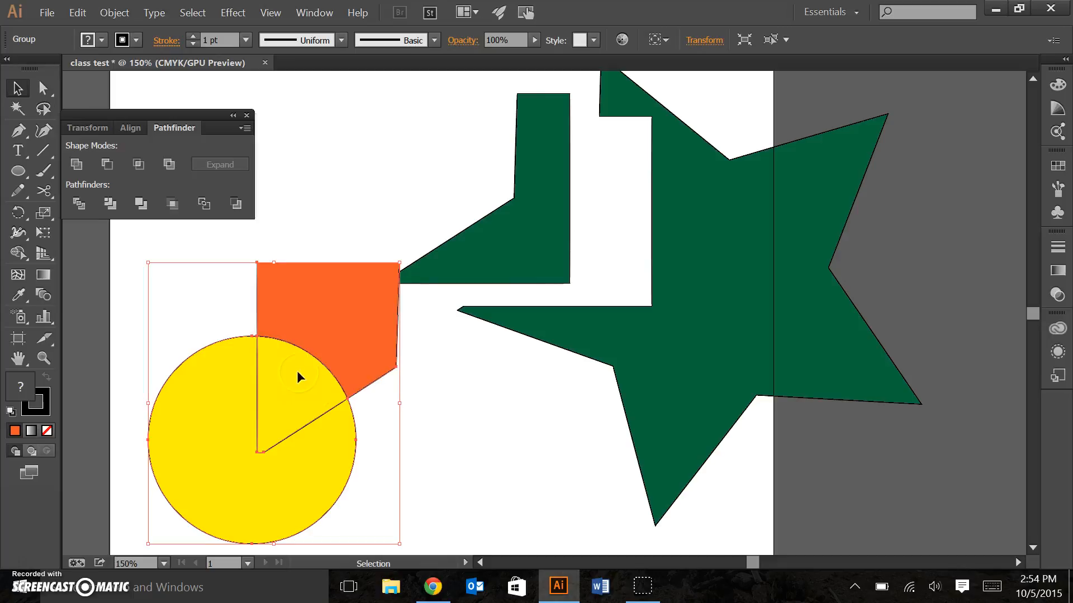
pyautogui.rightClick(296, 371)
pyautogui.click(335, 456)
pyautogui.click(317, 163)
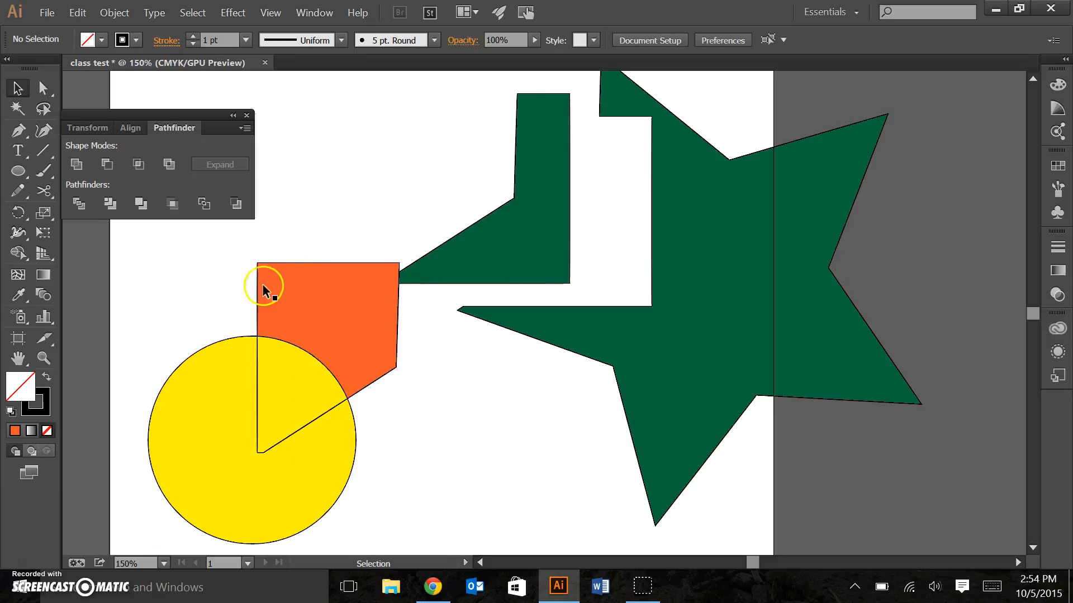
# Unite the two yellow pieces into a full circle and move the cut orange piece above it.
pyautogui.click(274, 392)
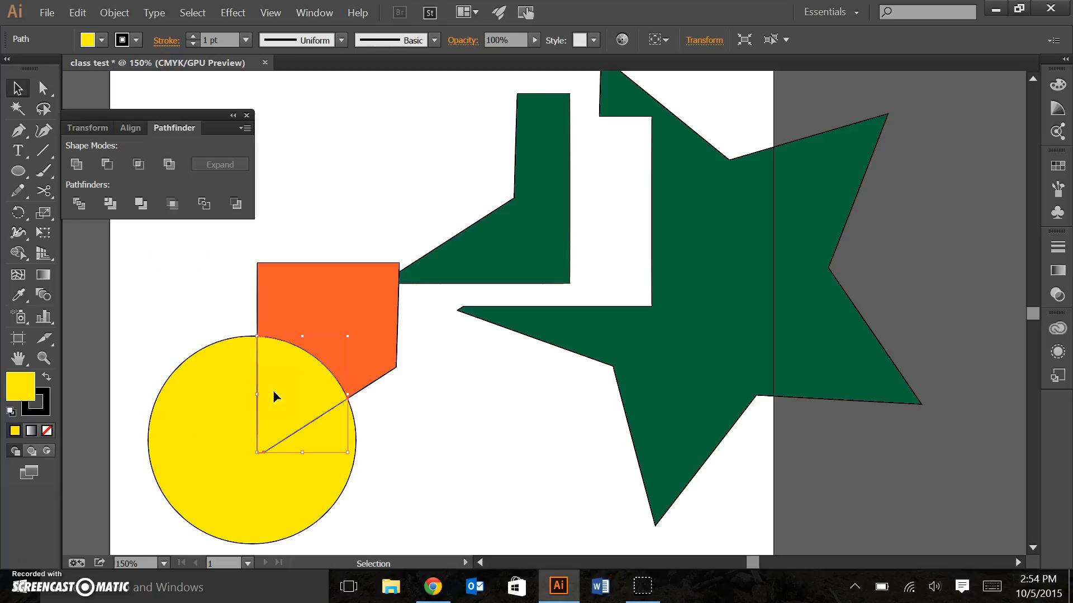
pyautogui.keyDown('shift'); pyautogui.click(206, 411); pyautogui.keyUp('shift')
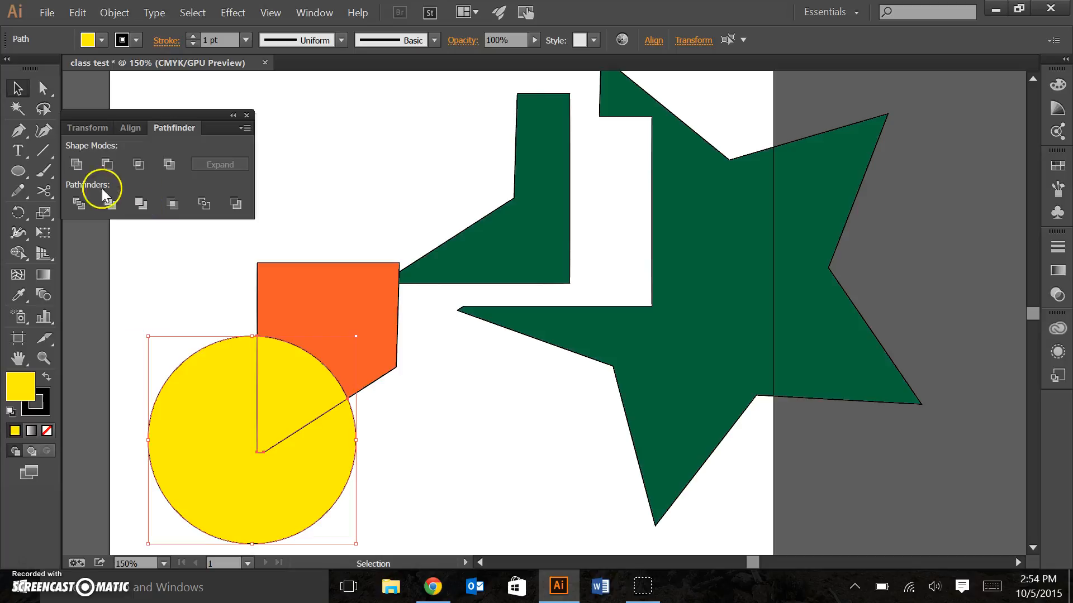
pyautogui.click(76, 162)
pyautogui.moveTo(323, 311); pyautogui.dragTo(346, 185)
pyautogui.click(413, 420)
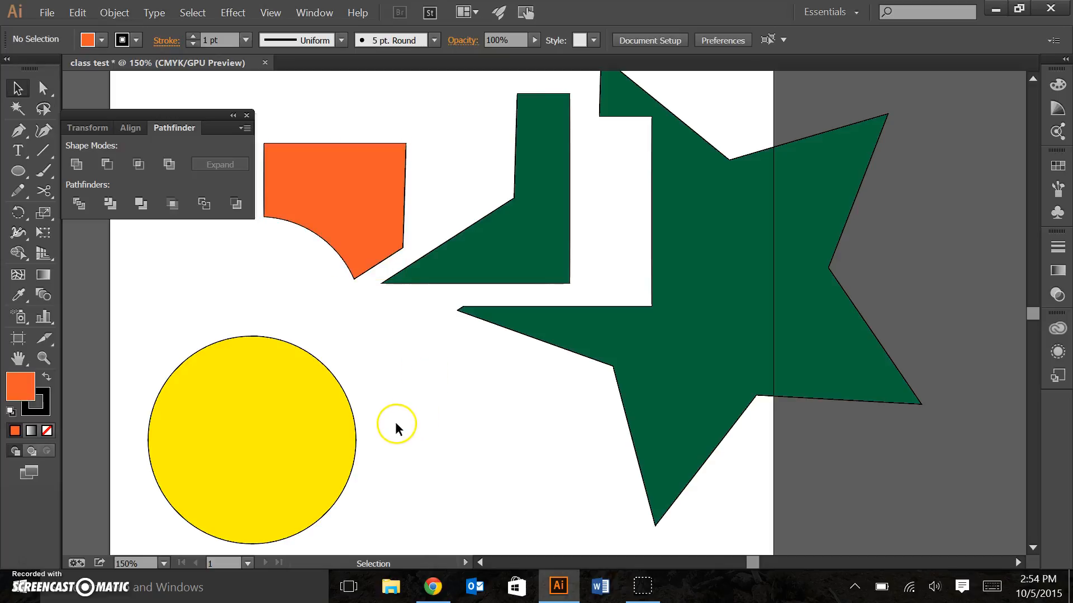